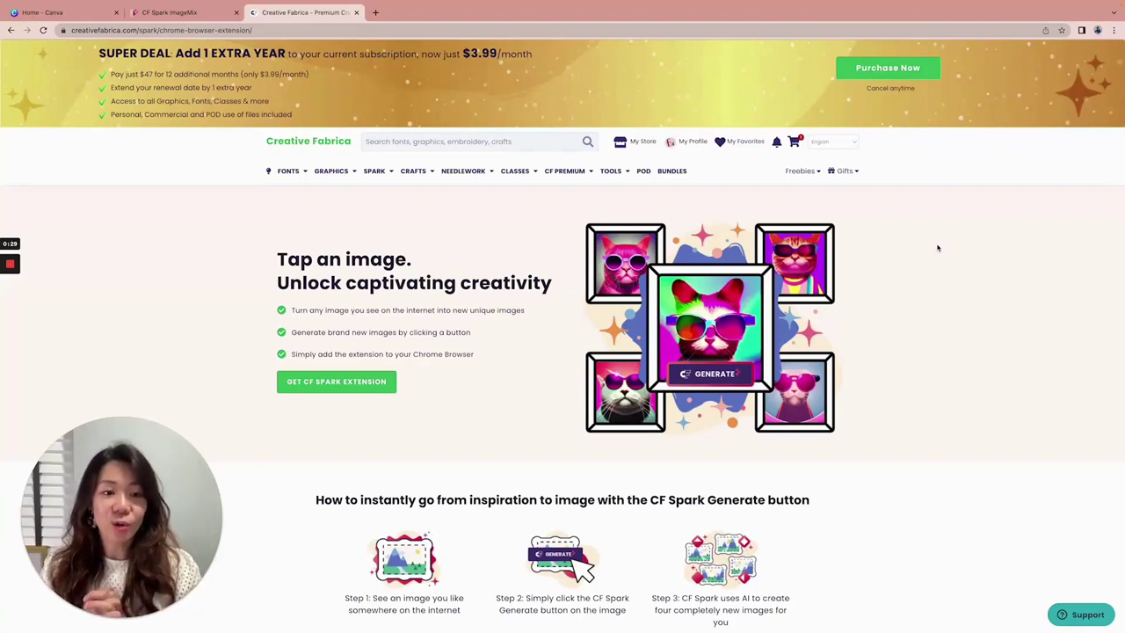
Review the CF Spark browser extension page, including its three-step explanation and the demo video section
{"action": "mouse_move", "coordinate": [374, 174]}
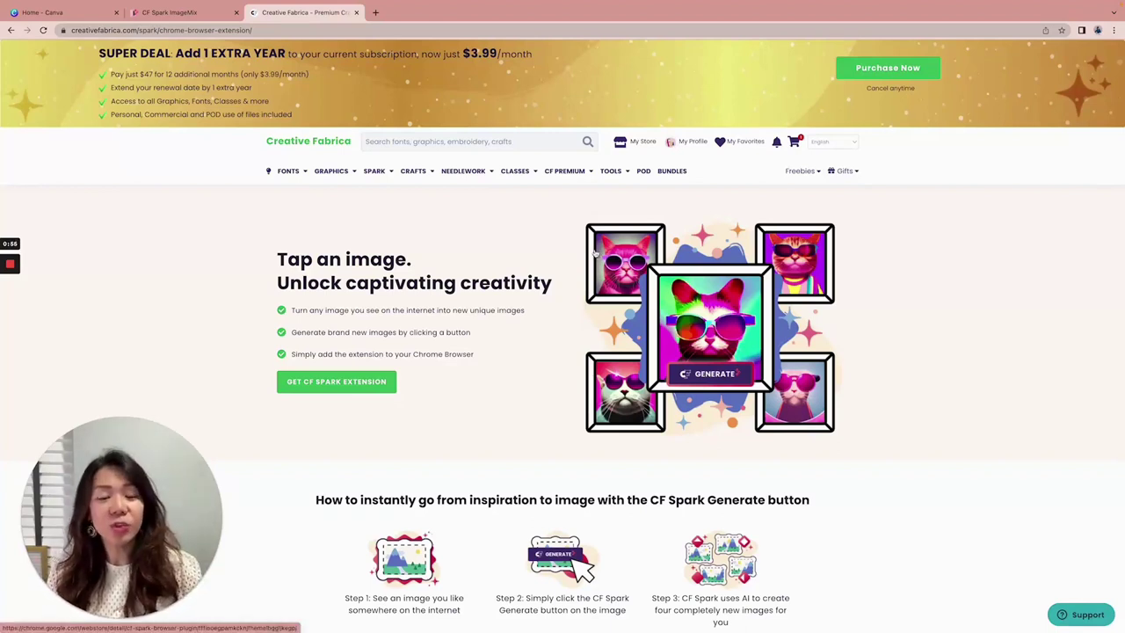
{"action": "scroll", "coordinate": [762, 284], "scroll_direction": "down", "scroll_amount": 1}
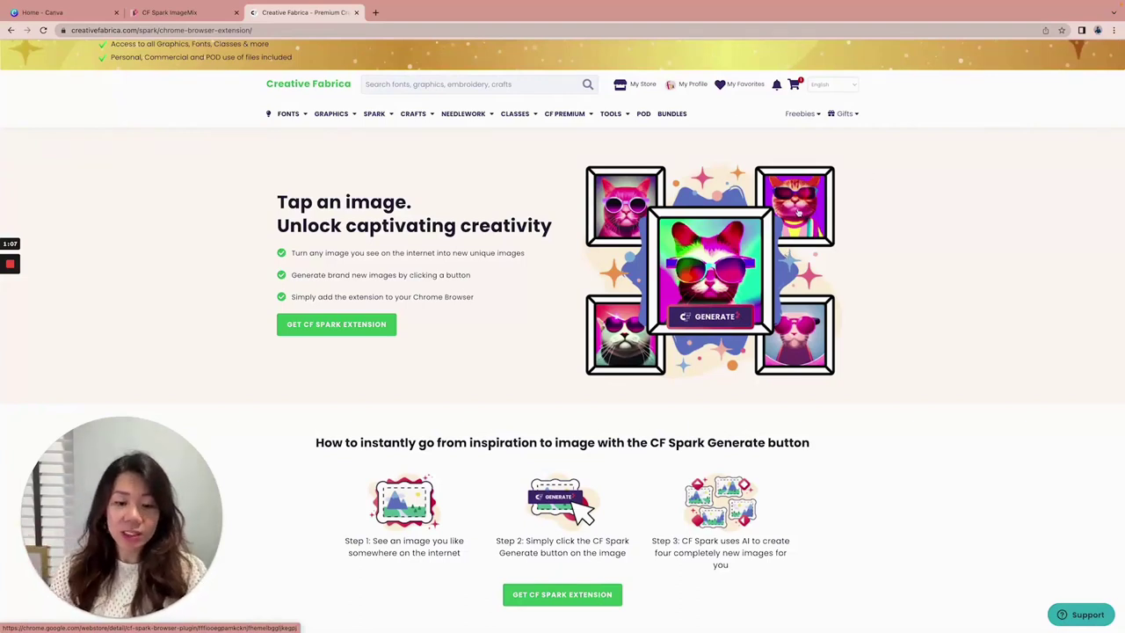
{"action": "scroll", "coordinate": [764, 236], "scroll_direction": "down", "scroll_amount": 3}
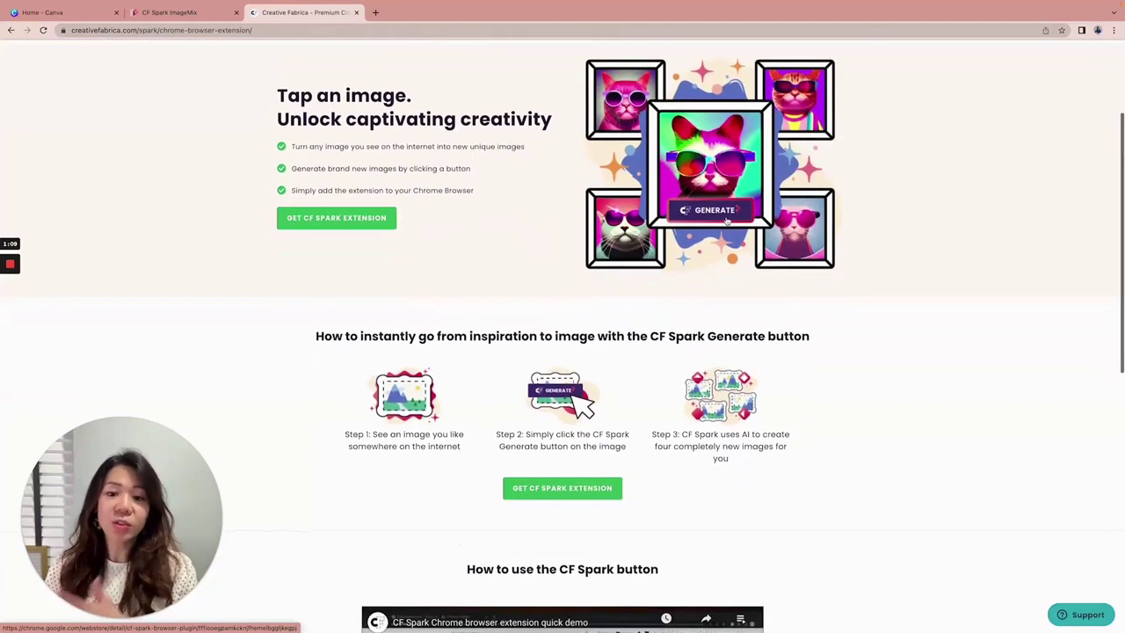
{"action": "scroll", "coordinate": [739, 224], "scroll_direction": "down", "scroll_amount": 5}
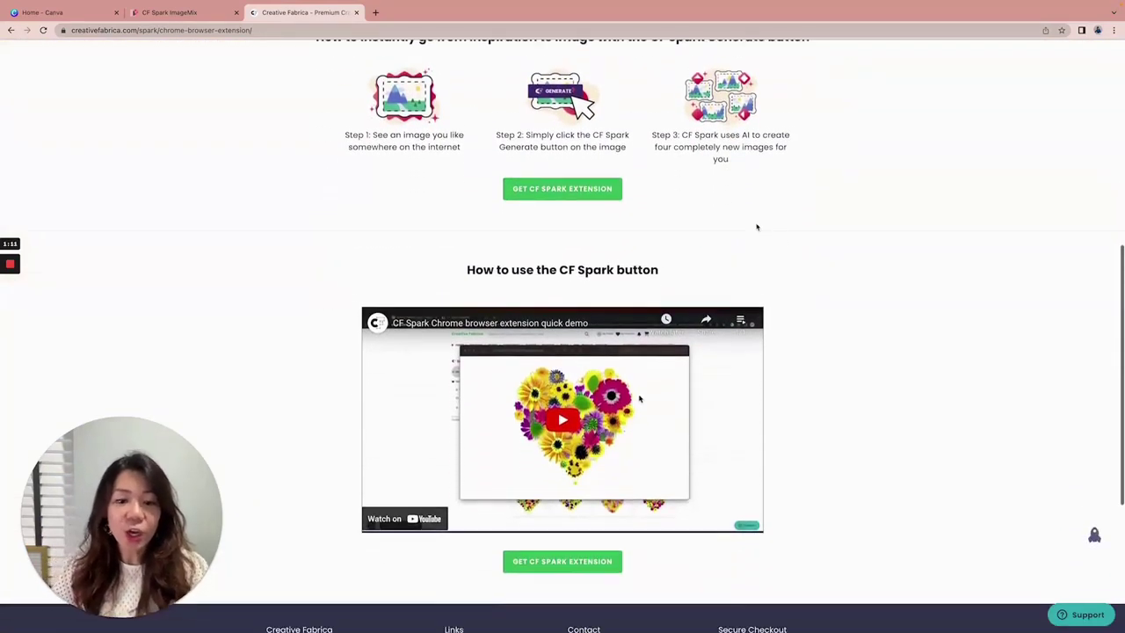
{"action": "scroll", "coordinate": [844, 243], "scroll_direction": "up", "scroll_amount": 5}
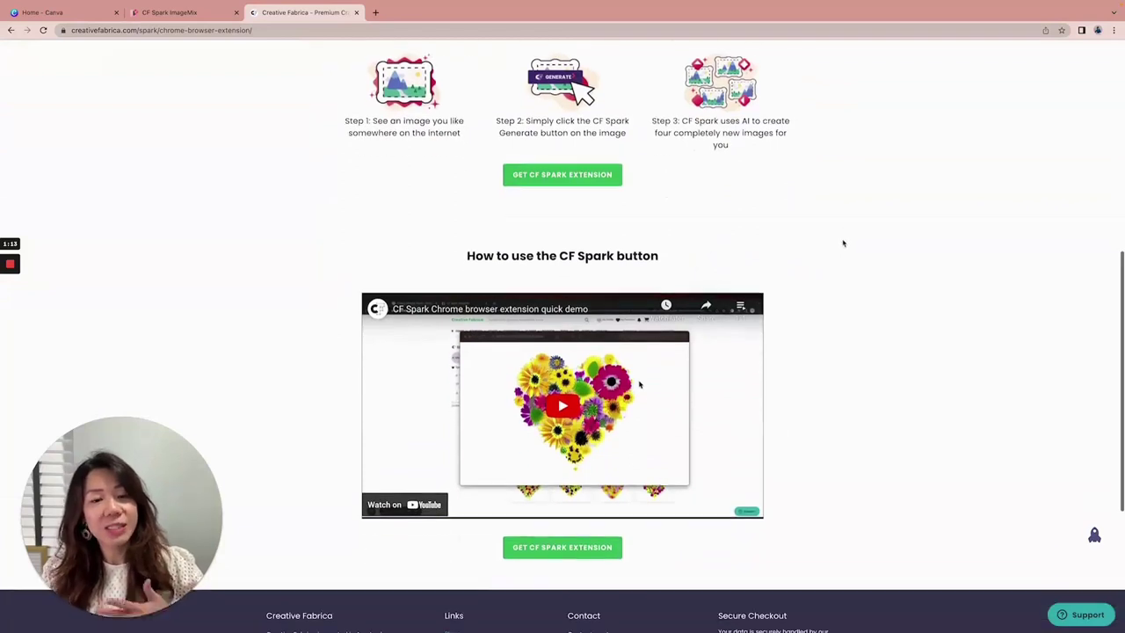
{"action": "scroll", "coordinate": [841, 243], "scroll_direction": "up", "scroll_amount": 2}
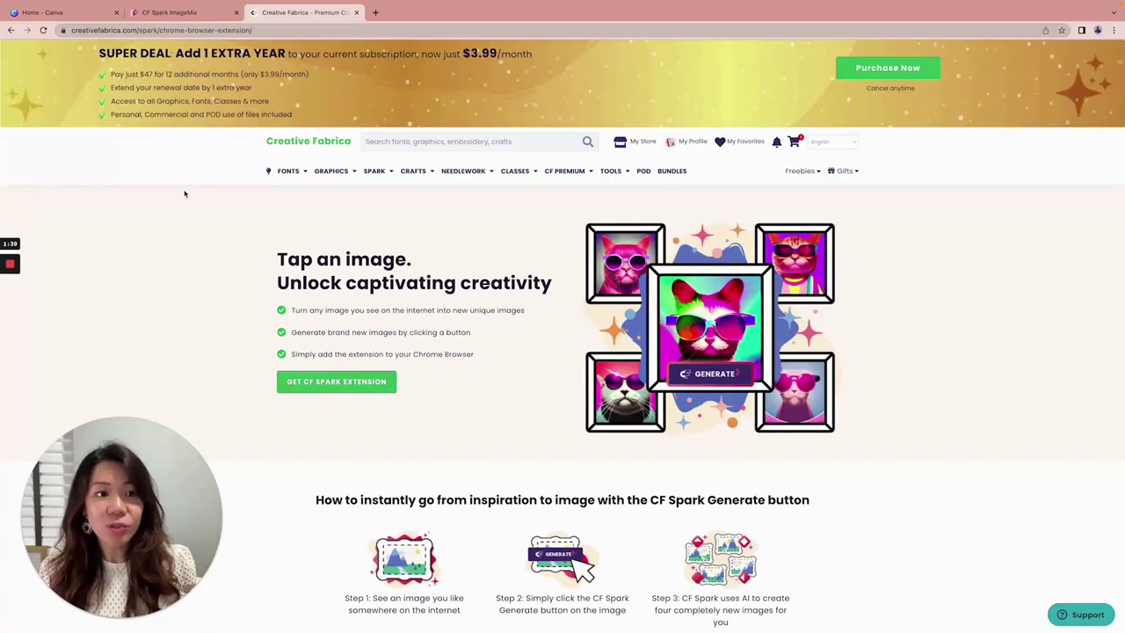
{"action": "mouse_move", "coordinate": [292, 182]}
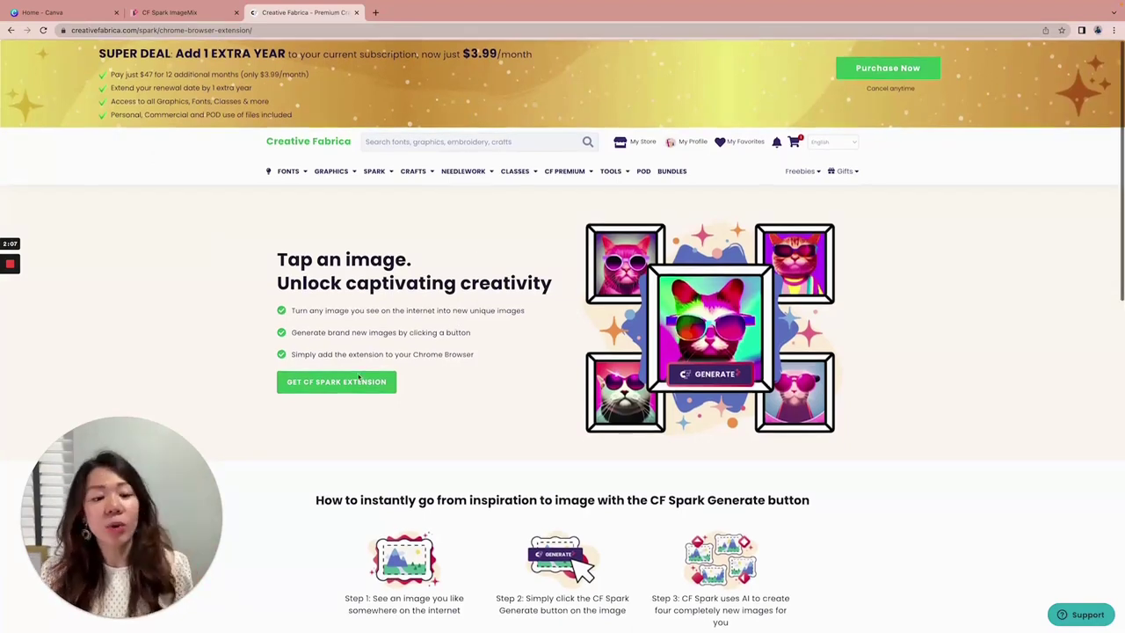
Install the CF Spark Browser Plugin from the Chrome Web Store and dismiss the sync notice
{"action": "scroll", "coordinate": [355, 391], "scroll_direction": "down", "scroll_amount": 1}
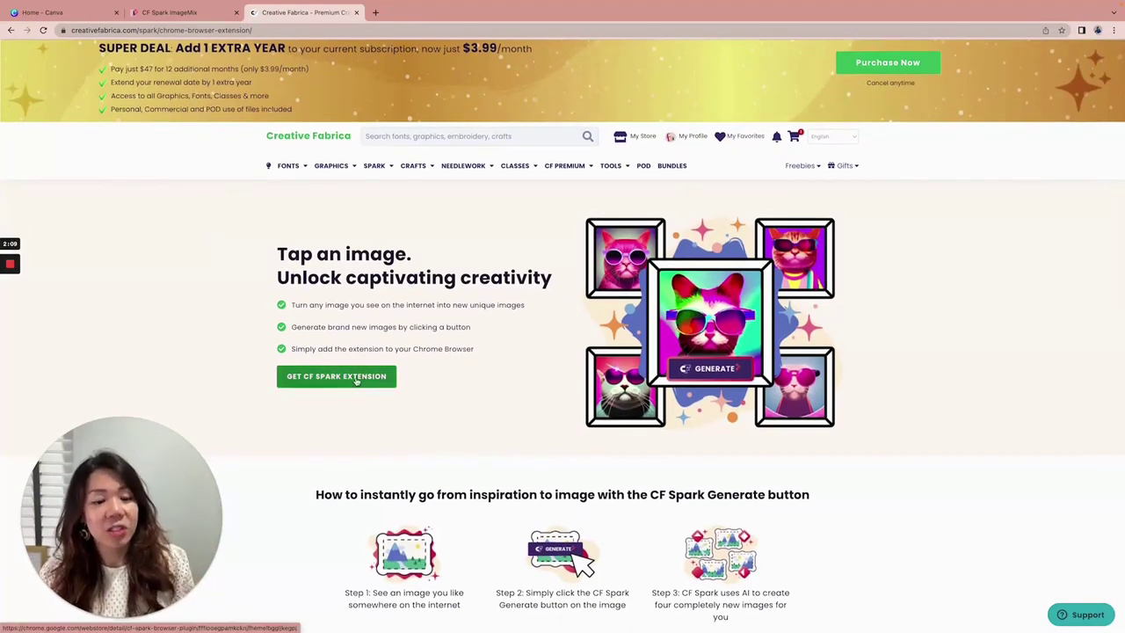
{"action": "left_click", "coordinate": [355, 378]}
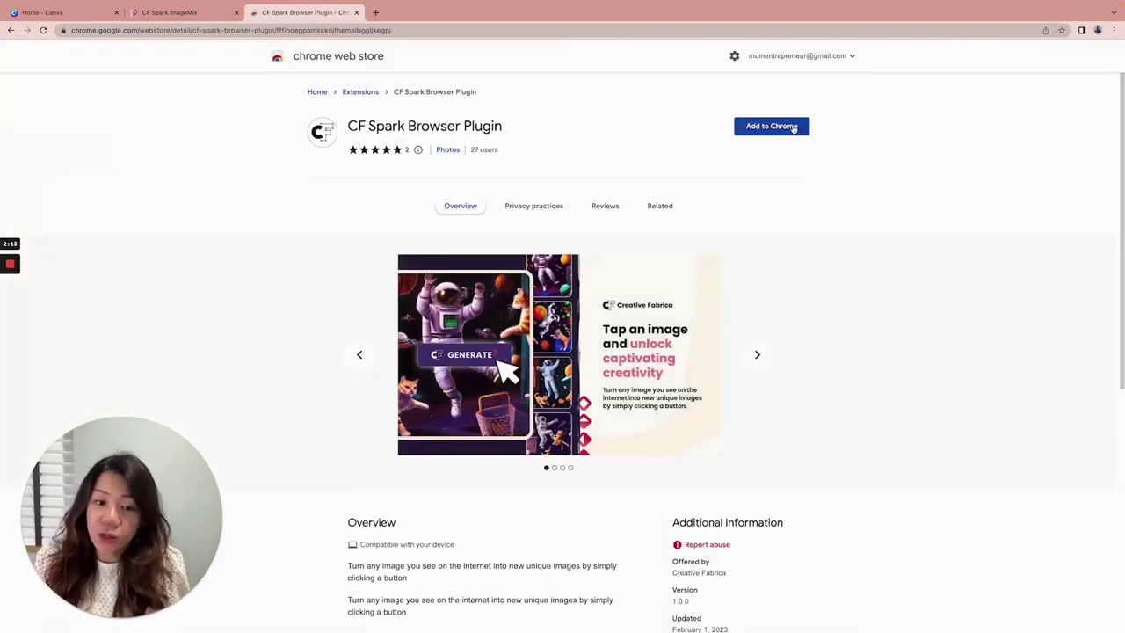
{"action": "left_click", "coordinate": [794, 128]}
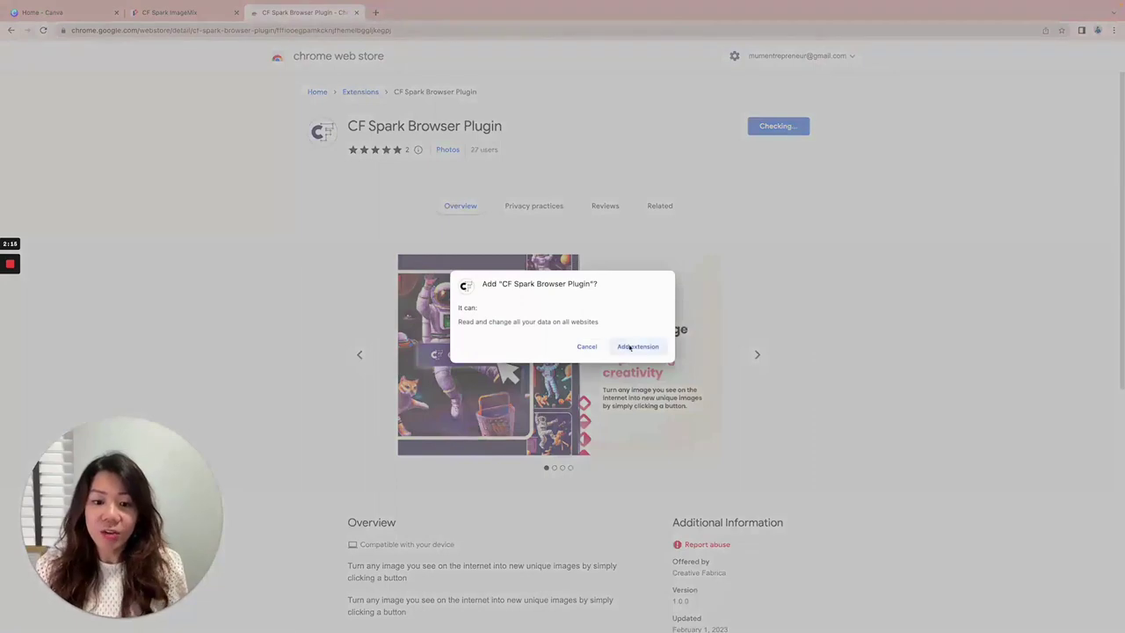
{"action": "left_click", "coordinate": [638, 347]}
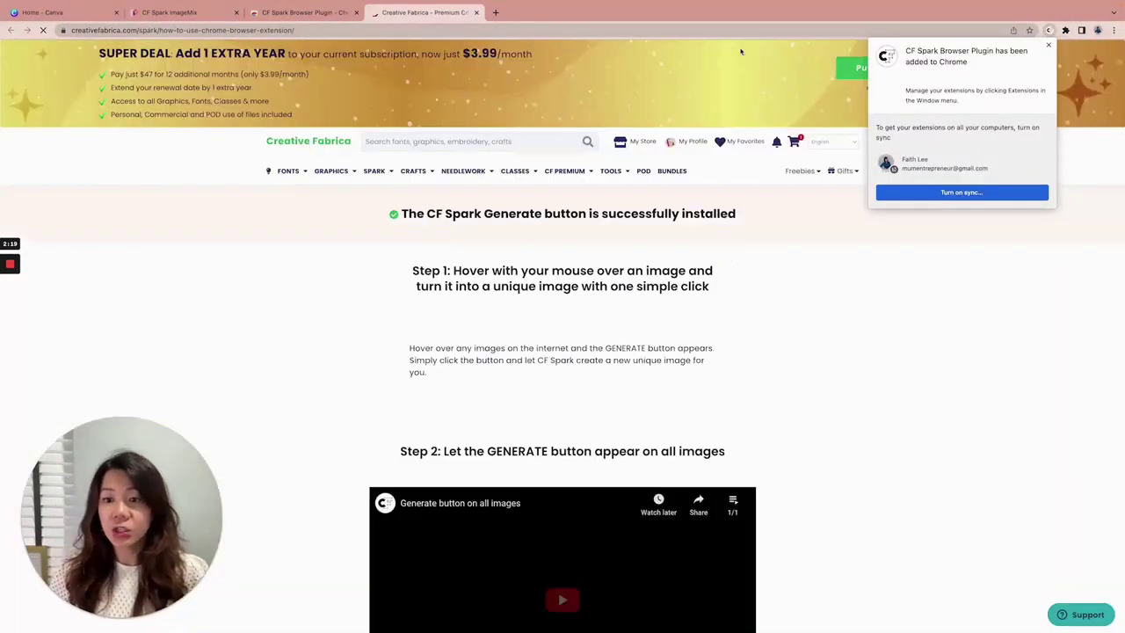
{"action": "left_click", "coordinate": [1050, 46]}
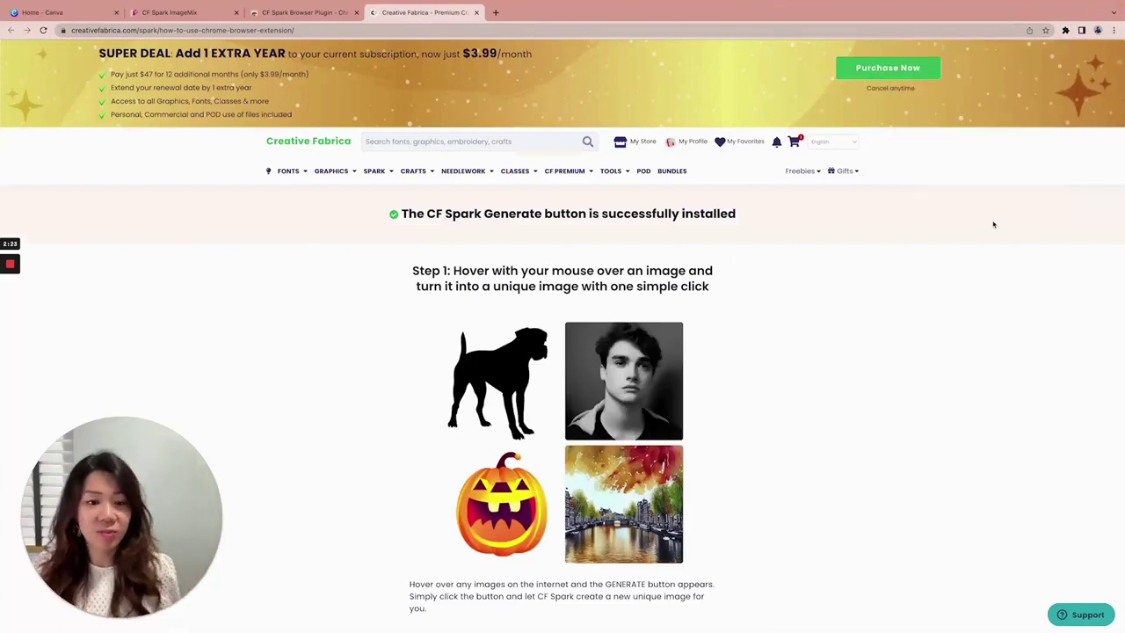
{"action": "scroll", "coordinate": [994, 224], "scroll_direction": "down", "scroll_amount": 1}
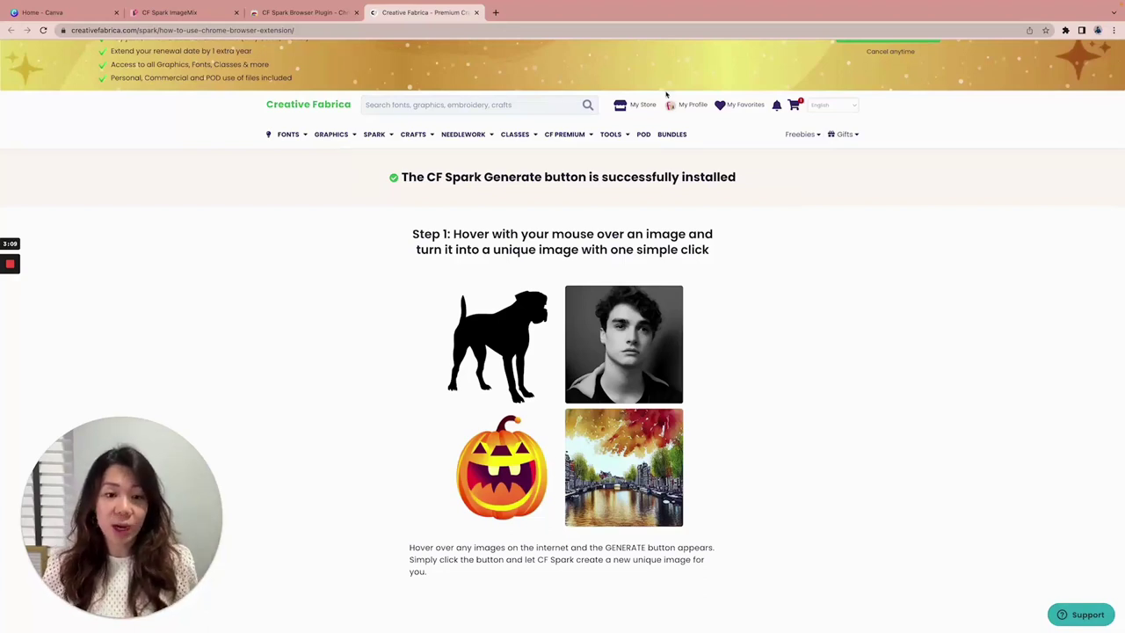
Search Google for "public domain" in a new browser tab
{"action": "left_click", "coordinate": [496, 13]}
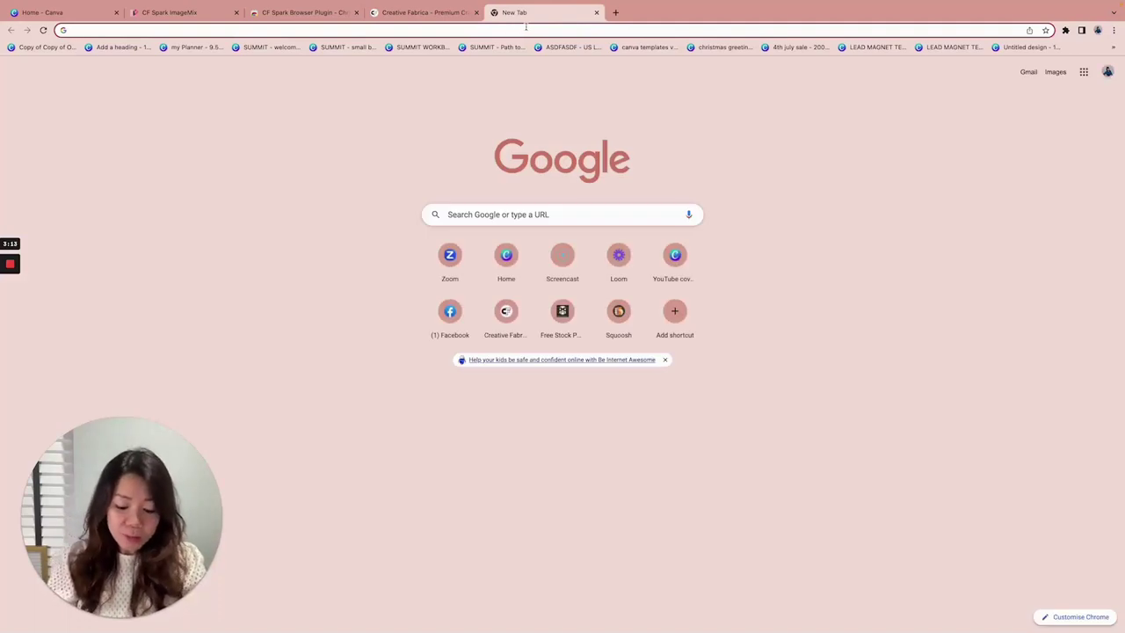
{"action": "type", "text": "cu"}
{"action": "key", "text": "BackSpace"}
{"action": "key", "text": "BackSpace"}
{"action": "type", "text": "pu"}
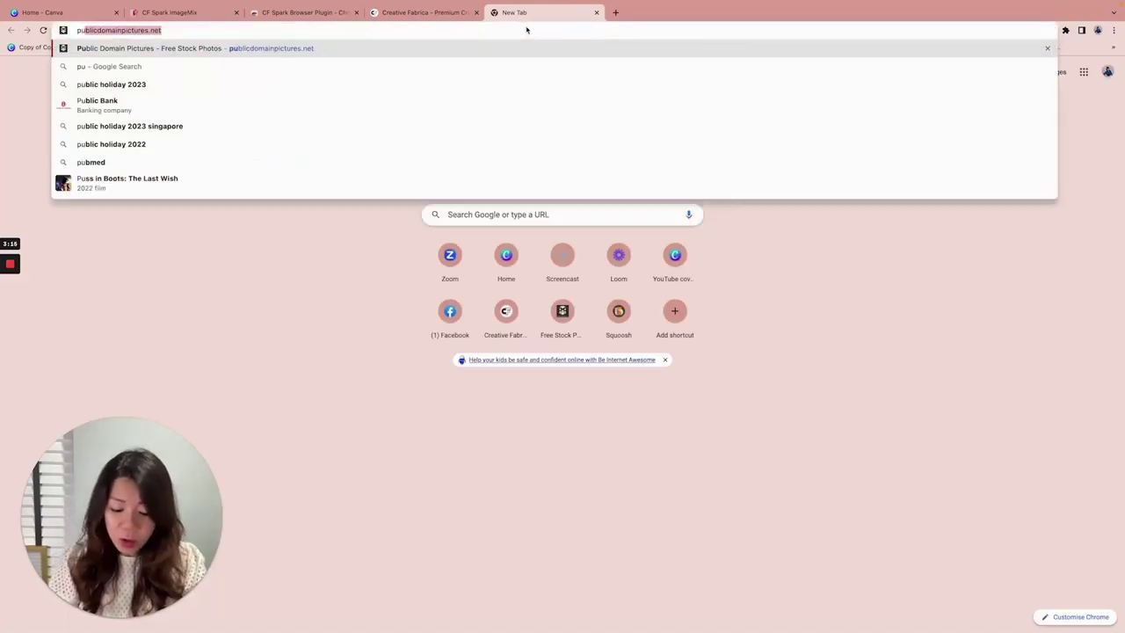
{"action": "type", "text": "bl"}
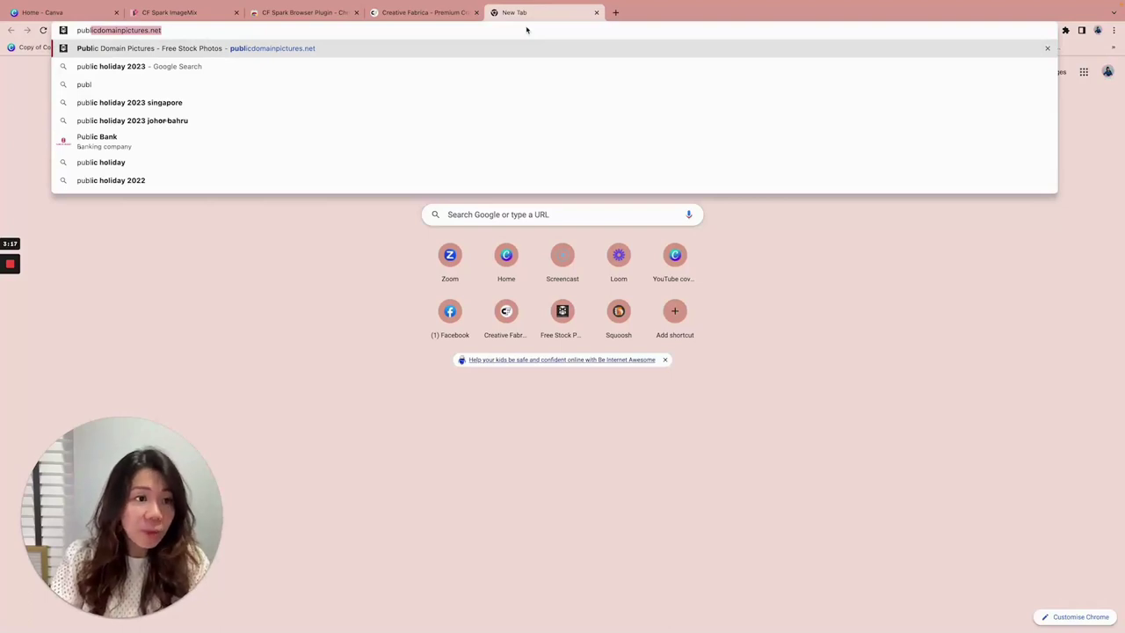
{"action": "key", "text": "BackSpace"}
{"action": "type", "text": "ic"}
{"action": "key", "text": "BackSpace"}
{"action": "key", "text": "BackSpace"}
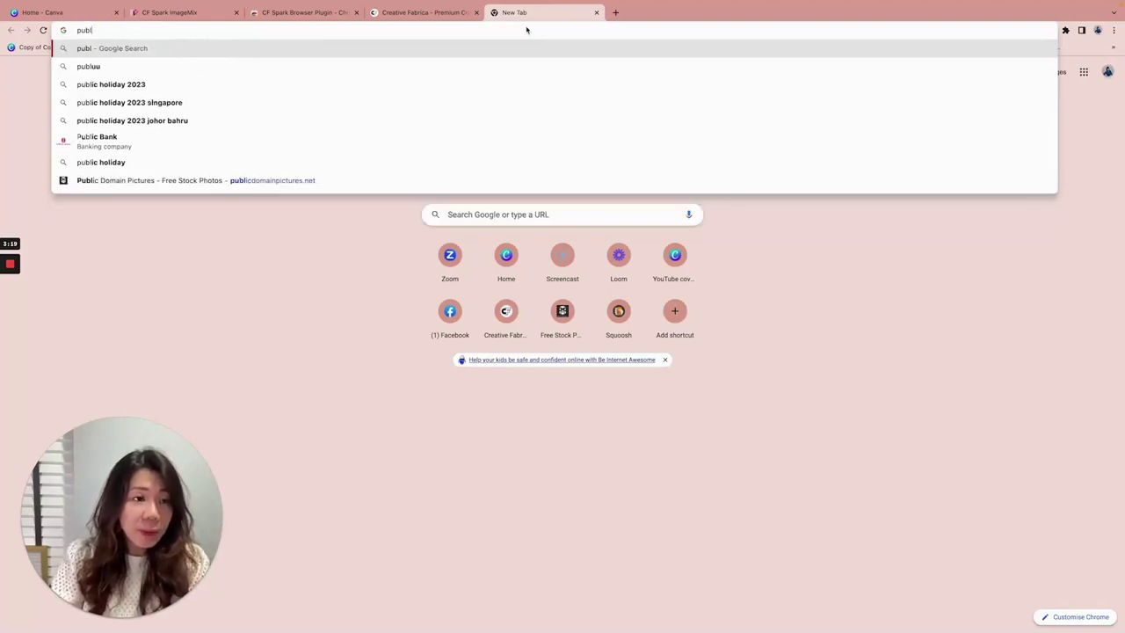
{"action": "type", "text": "ic do"}
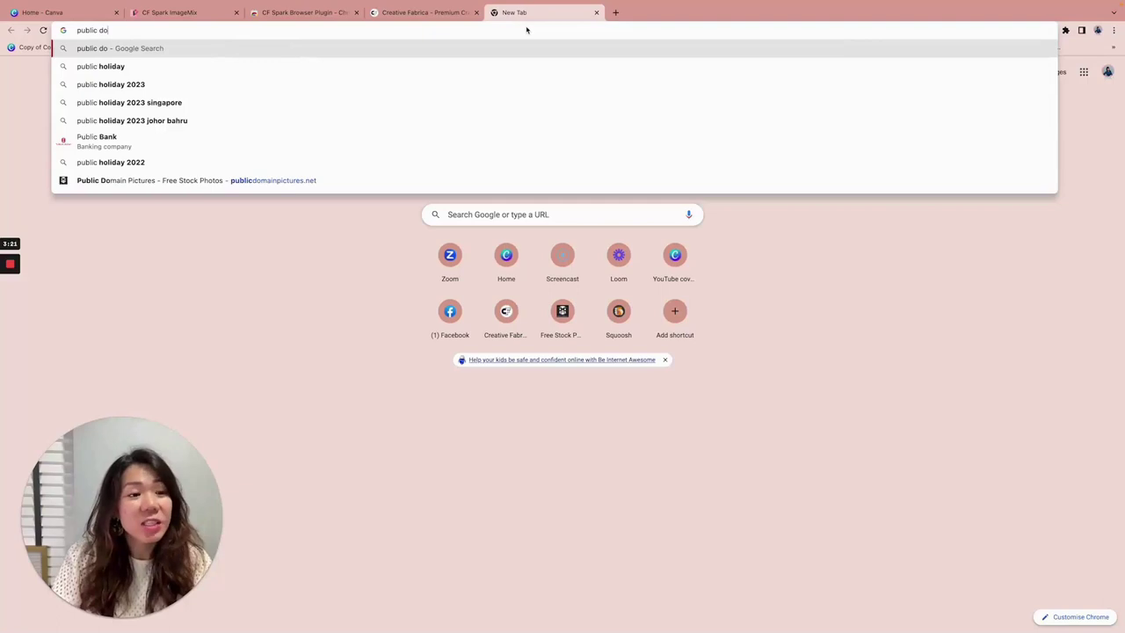
{"action": "type", "text": "main"}
{"action": "key", "text": "Return"}
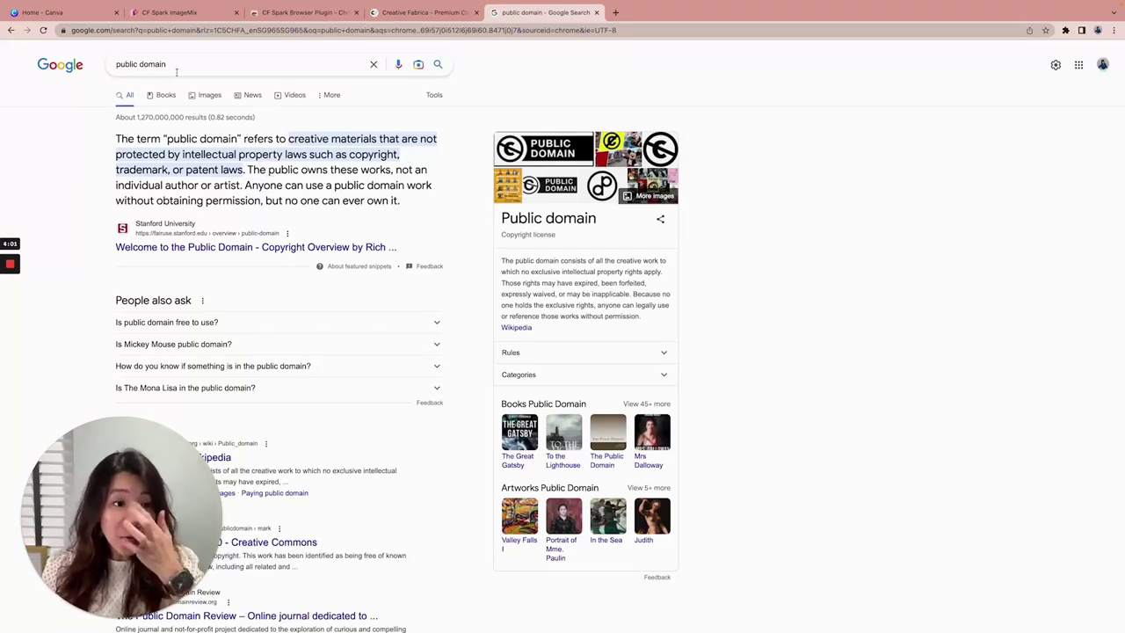
Refine the Google search to "public domain images"
{"action": "left_click_drag", "start_coordinate": [194, 66], "coordinate": [116, 65]}
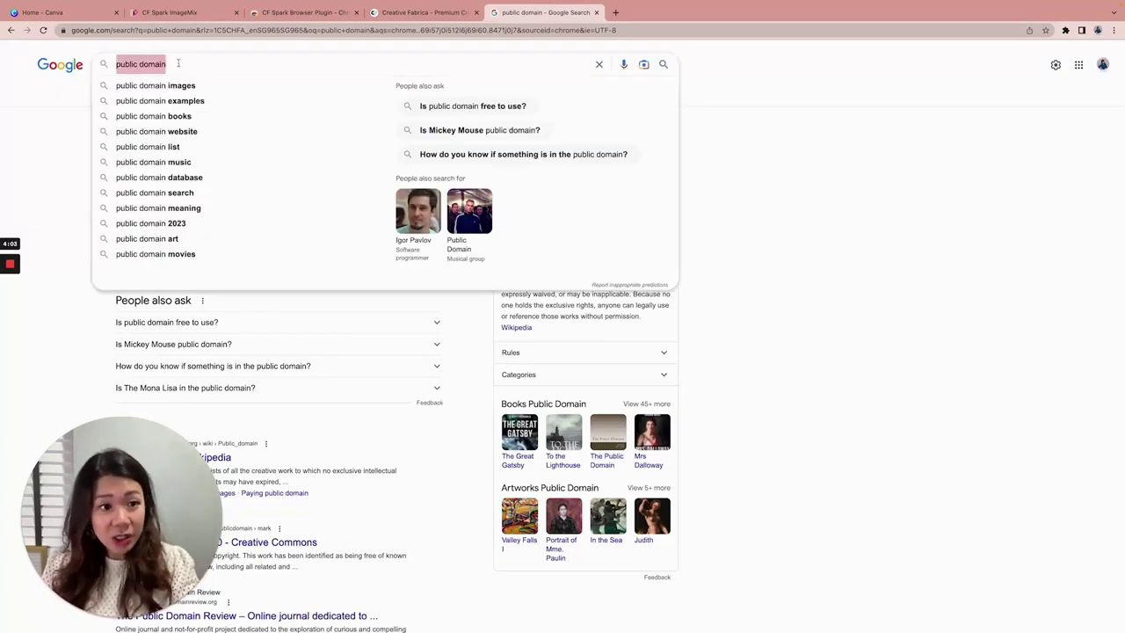
{"action": "left_click", "coordinate": [194, 66]}
{"action": "type", "text": "images"}
{"action": "key", "text": "Return"}
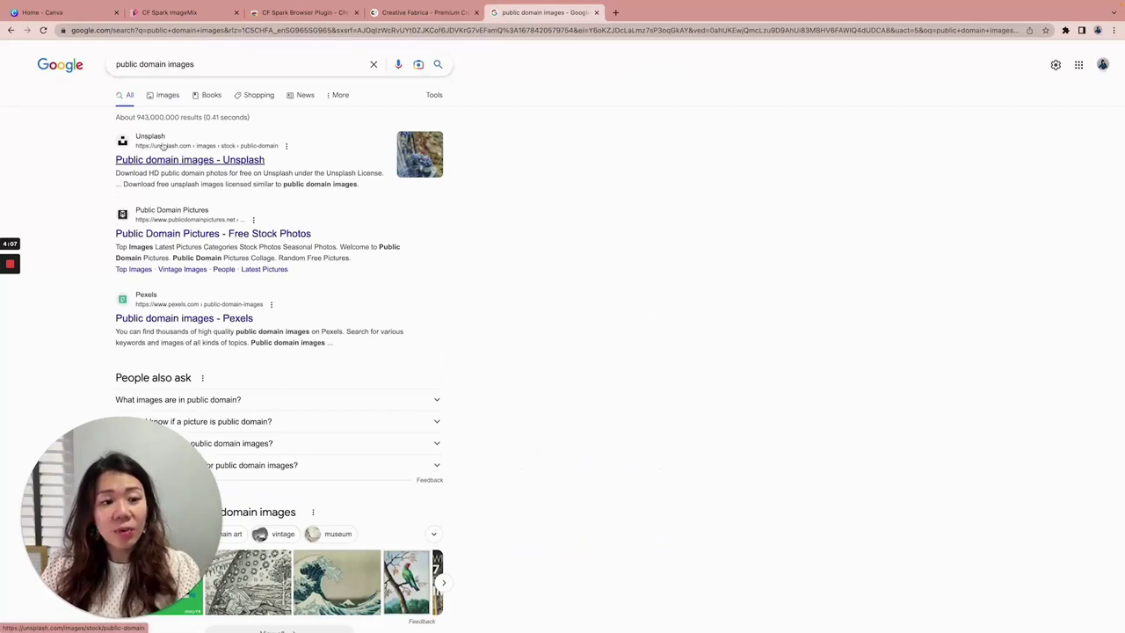
Examine the search results and related searches for websites that offer public domain images
{"action": "scroll", "coordinate": [194, 158], "scroll_direction": "down", "scroll_amount": 4}
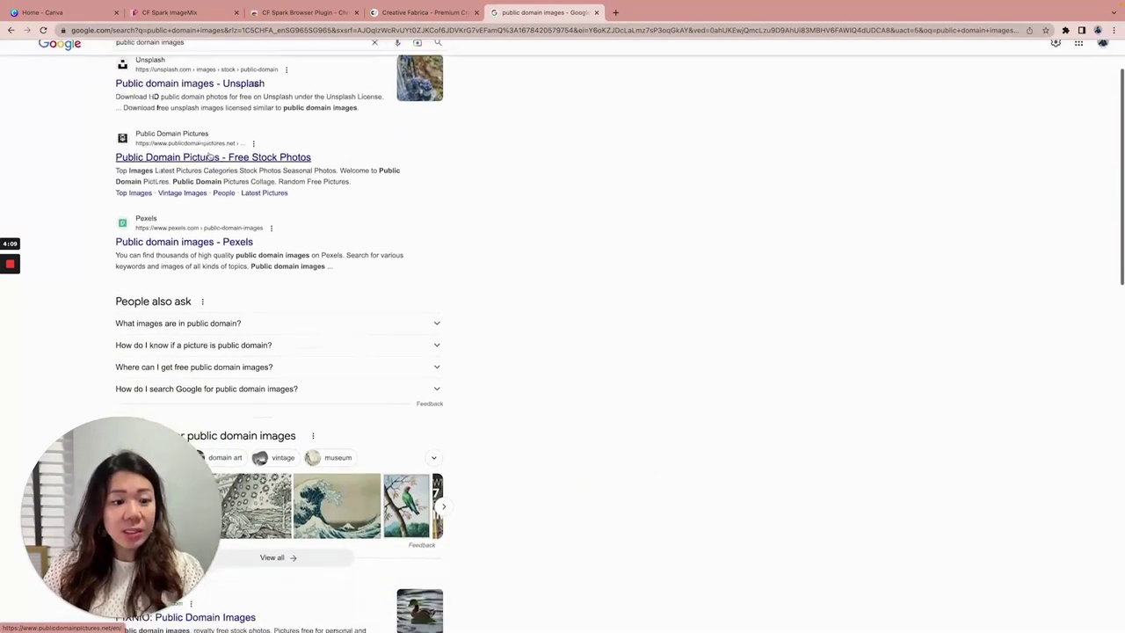
{"action": "scroll", "coordinate": [211, 188], "scroll_direction": "down", "scroll_amount": 7}
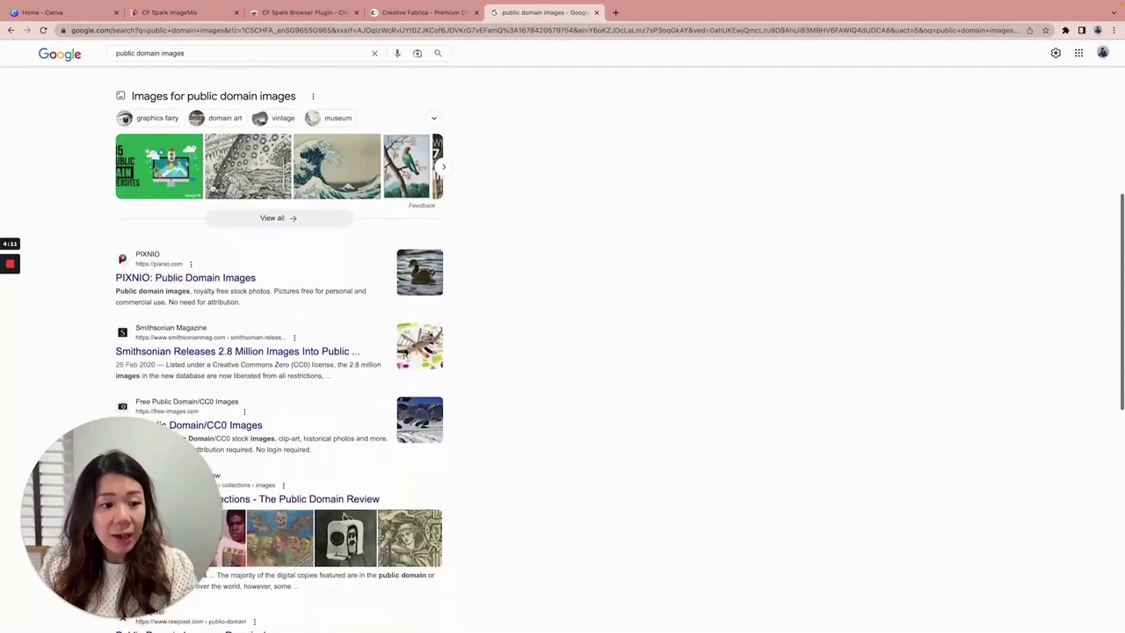
{"action": "scroll", "coordinate": [251, 213], "scroll_direction": "down", "scroll_amount": 3}
{"action": "scroll", "coordinate": [250, 214], "scroll_direction": "down", "scroll_amount": 2}
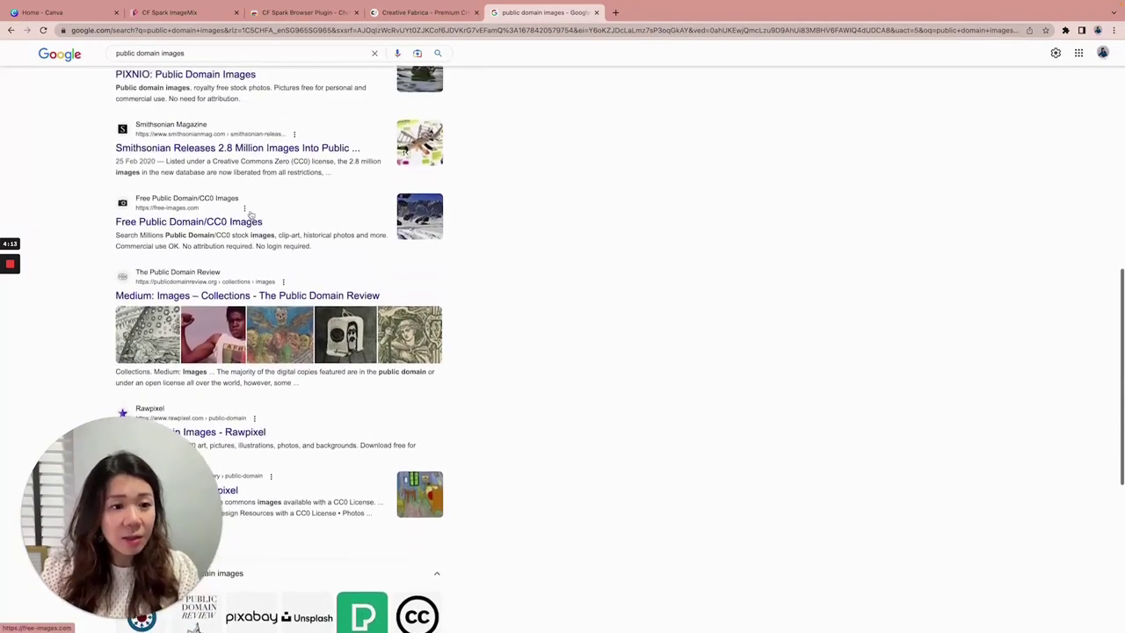
{"action": "scroll", "coordinate": [171, 163], "scroll_direction": "up", "scroll_amount": 1}
{"action": "scroll", "coordinate": [172, 164], "scroll_direction": "up", "scroll_amount": 1}
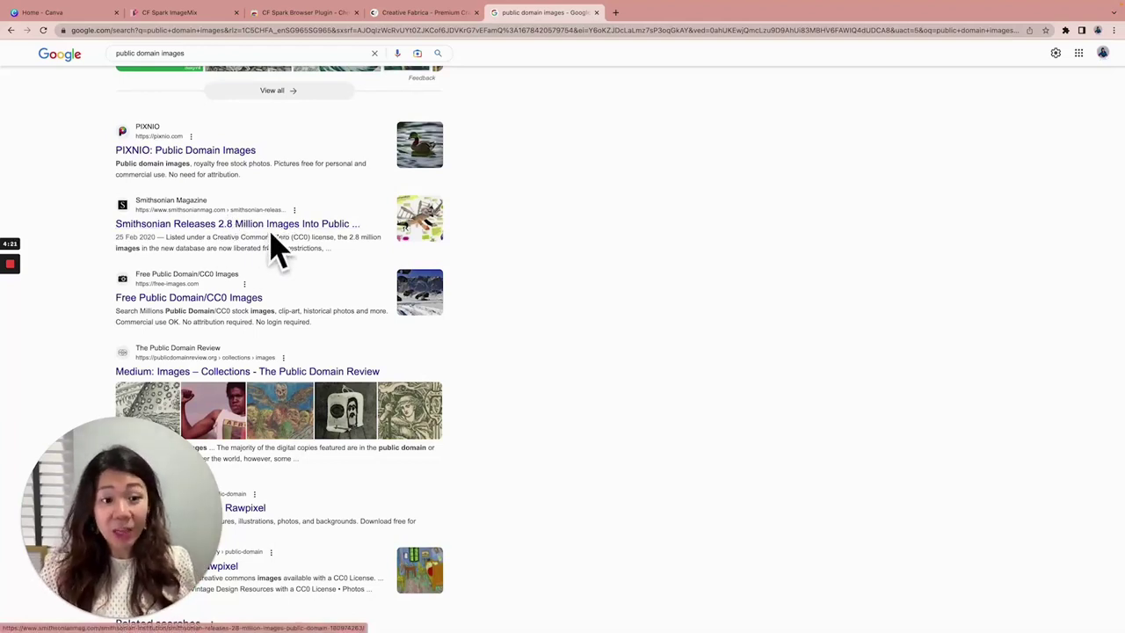
{"action": "scroll", "coordinate": [309, 235], "scroll_direction": "down", "scroll_amount": 3}
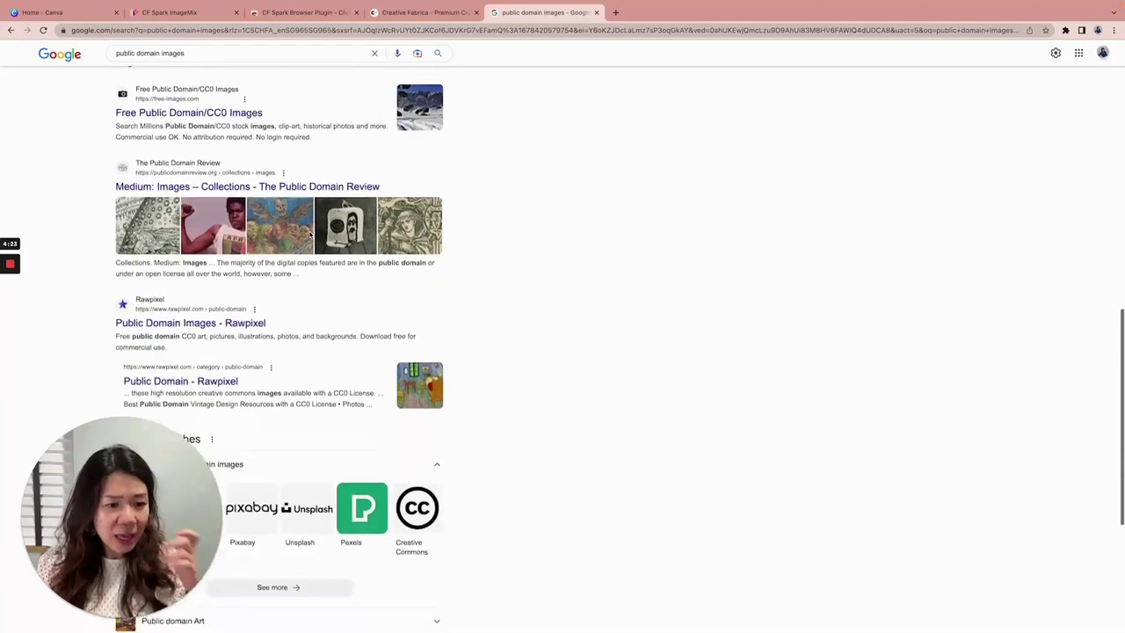
{"action": "scroll", "coordinate": [310, 235], "scroll_direction": "down", "scroll_amount": 3}
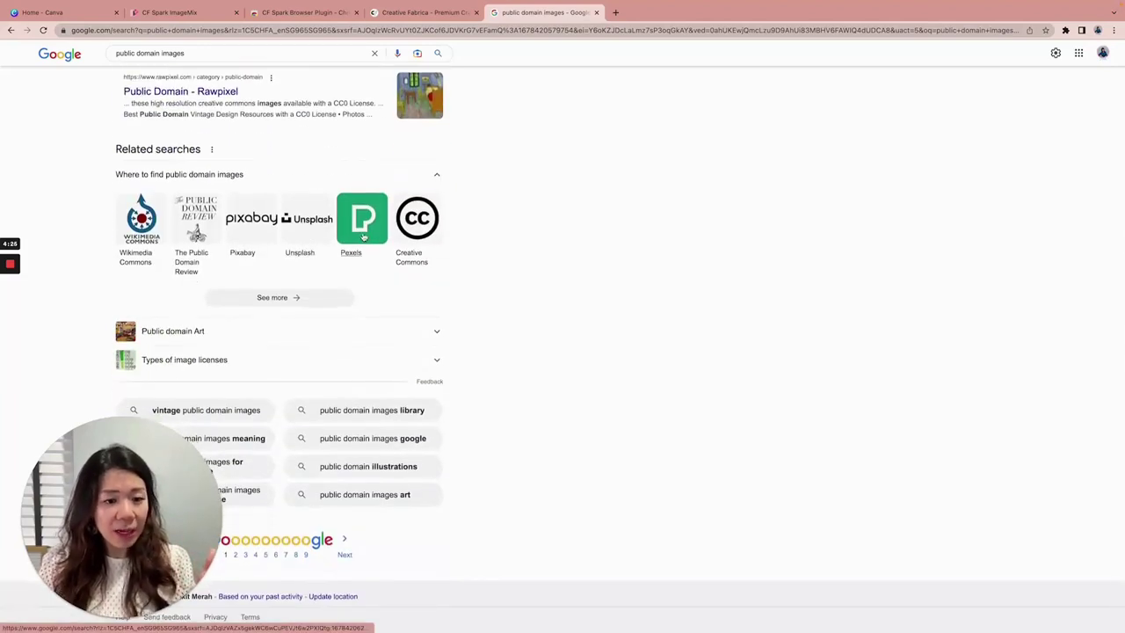
{"action": "scroll", "coordinate": [364, 238], "scroll_direction": "up", "scroll_amount": 10}
{"action": "scroll", "coordinate": [364, 239], "scroll_direction": "up", "scroll_amount": 3}
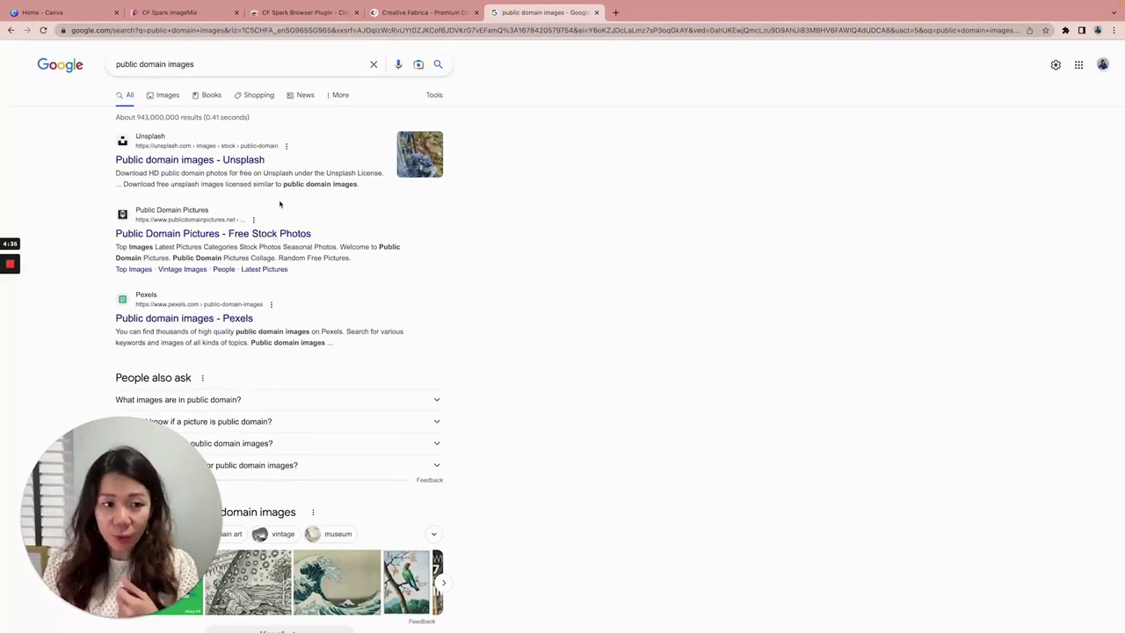
Open the Pexels public domain images result and browse its photo gallery with the CF Spark Generate overlay
{"action": "left_click", "coordinate": [203, 316]}
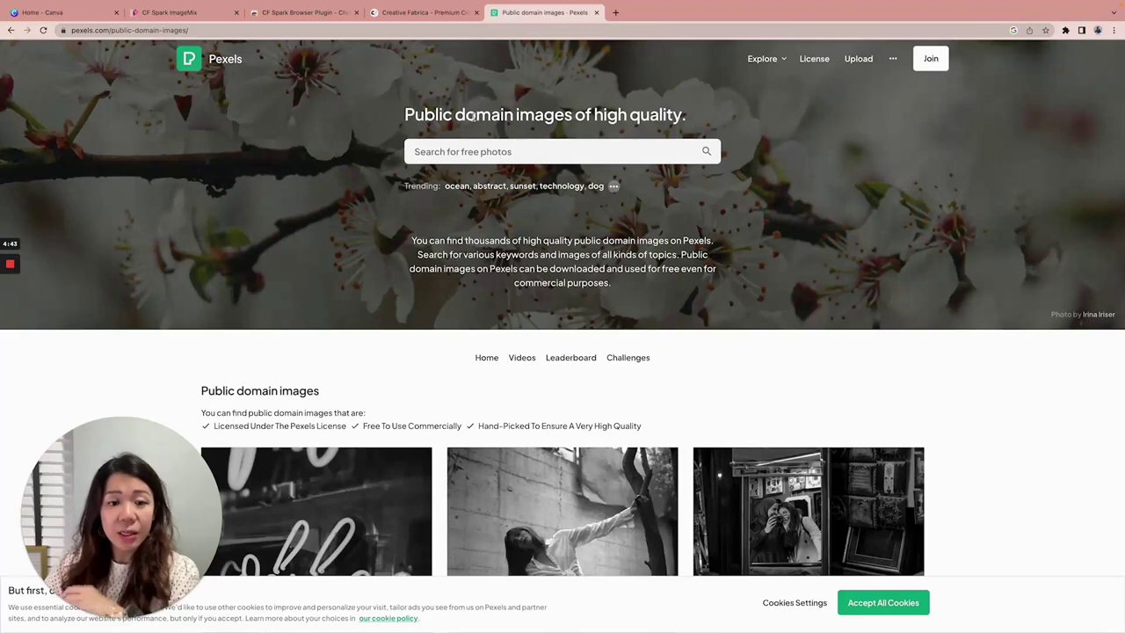
{"action": "scroll", "coordinate": [704, 145], "scroll_direction": "down", "scroll_amount": 3}
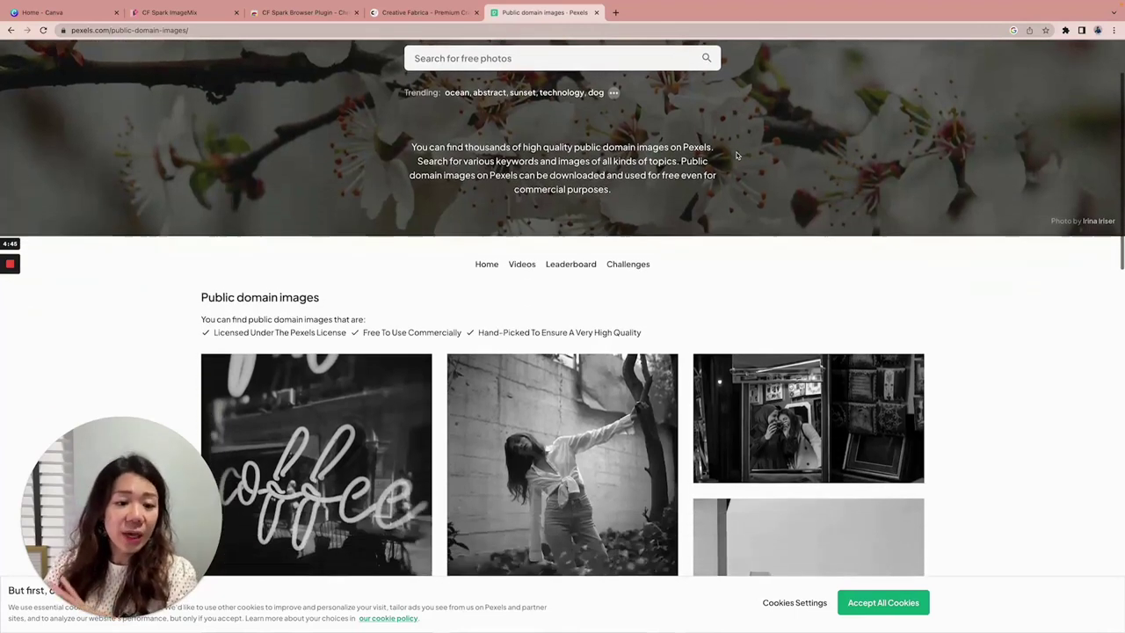
{"action": "scroll", "coordinate": [738, 156], "scroll_direction": "down", "scroll_amount": 1}
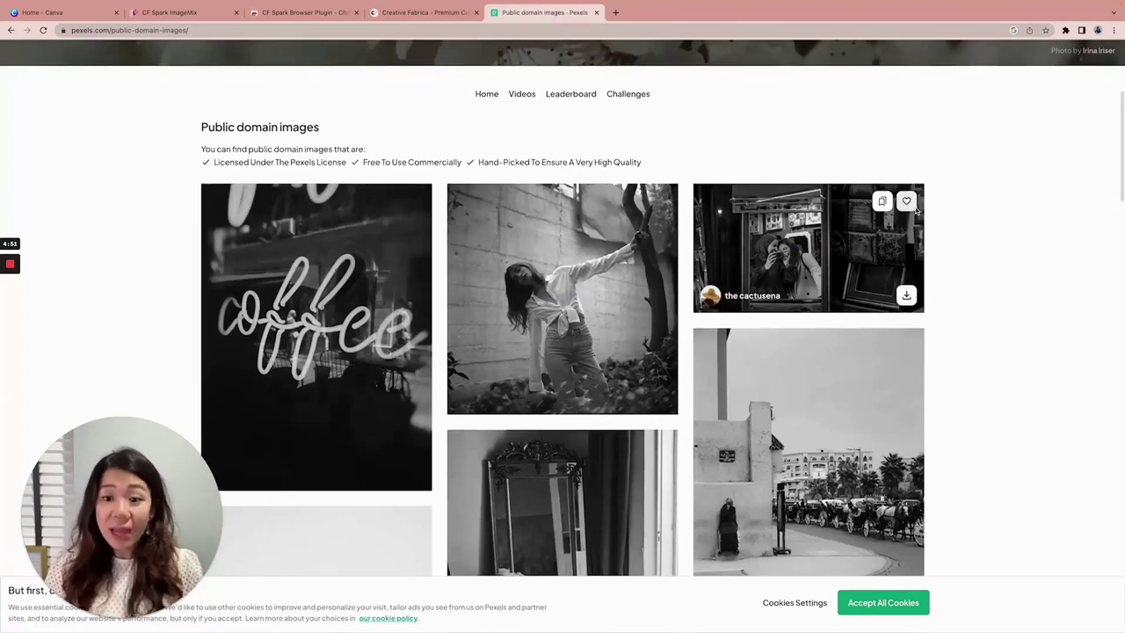
{"action": "scroll", "coordinate": [917, 211], "scroll_direction": "down", "scroll_amount": 1}
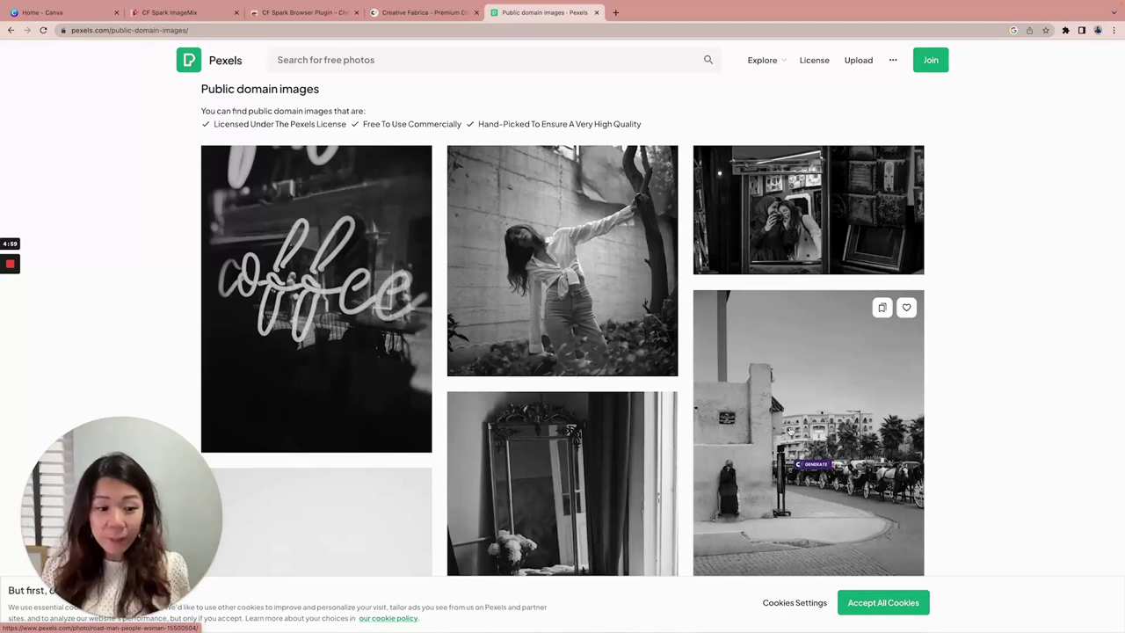
{"action": "scroll", "coordinate": [789, 431], "scroll_direction": "down", "scroll_amount": 1}
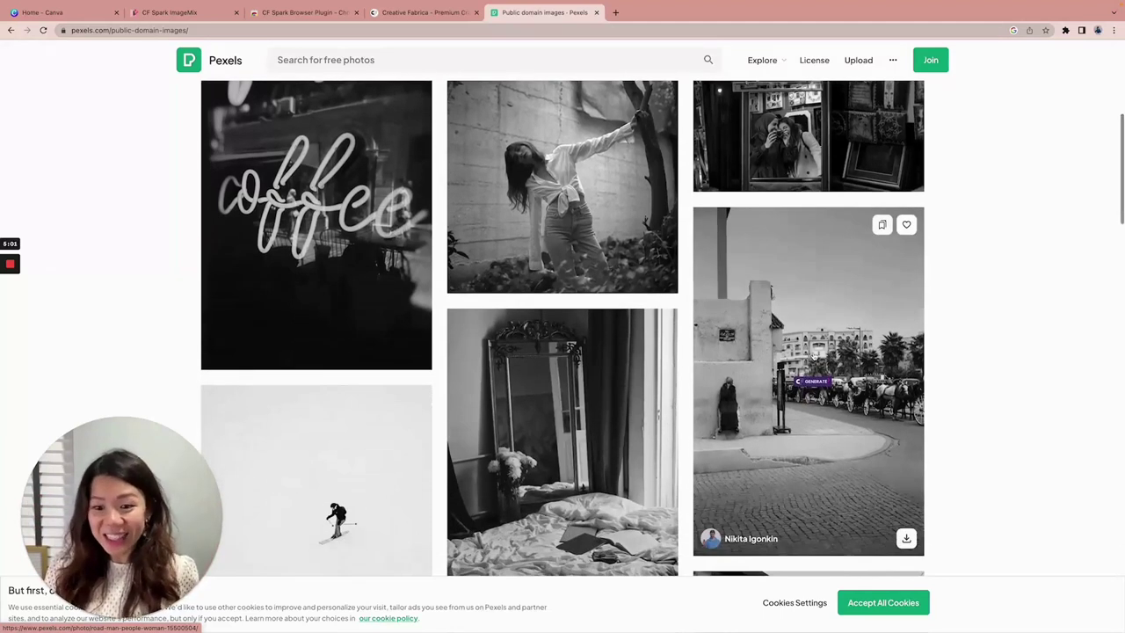
{"action": "scroll", "coordinate": [814, 355], "scroll_direction": "down", "scroll_amount": 1}
{"action": "scroll", "coordinate": [814, 354], "scroll_direction": "down", "scroll_amount": 5}
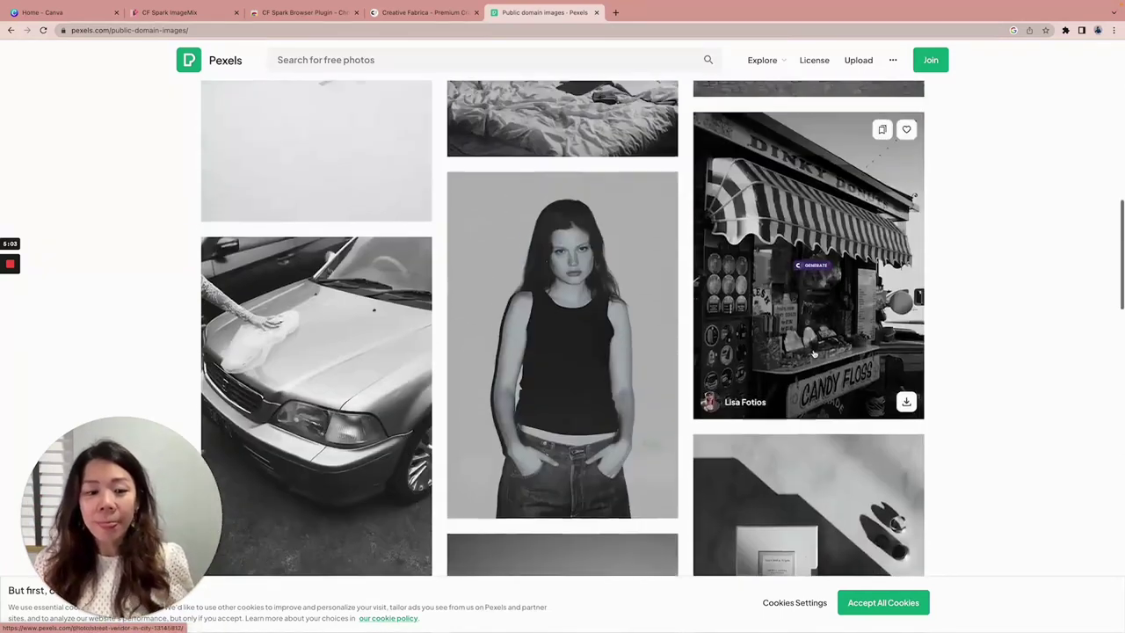
{"action": "scroll", "coordinate": [814, 354], "scroll_direction": "up", "scroll_amount": 4}
{"action": "scroll", "coordinate": [814, 354], "scroll_direction": "up", "scroll_amount": 6}
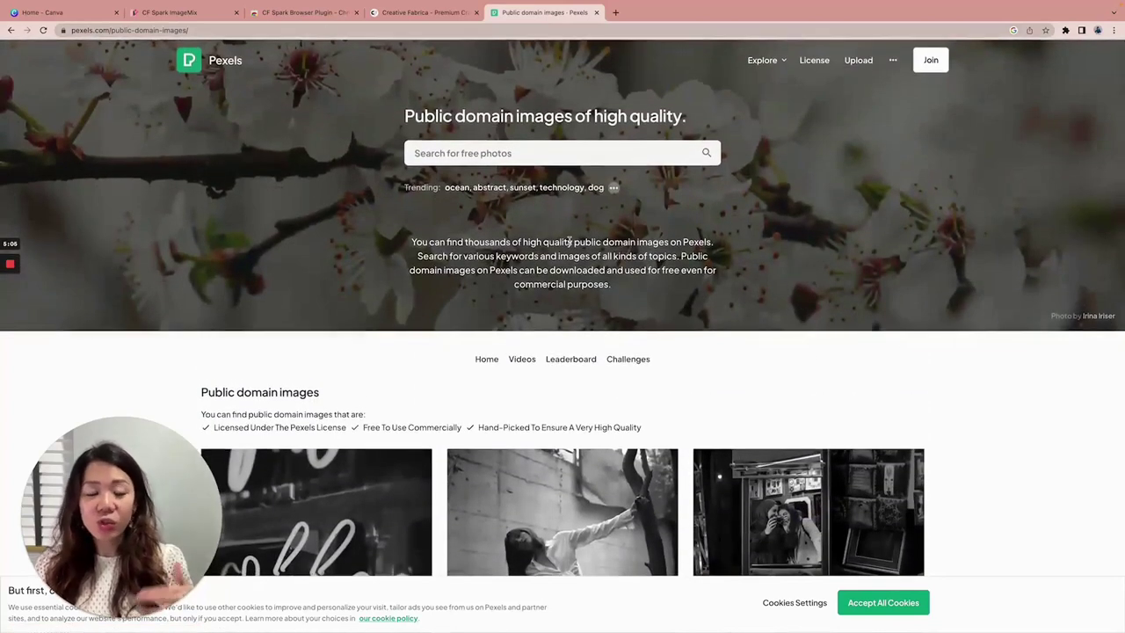
Search Pexels for "watercolor florals"
{"action": "left_click", "coordinate": [567, 159]}
{"action": "type", "text": "wa"}
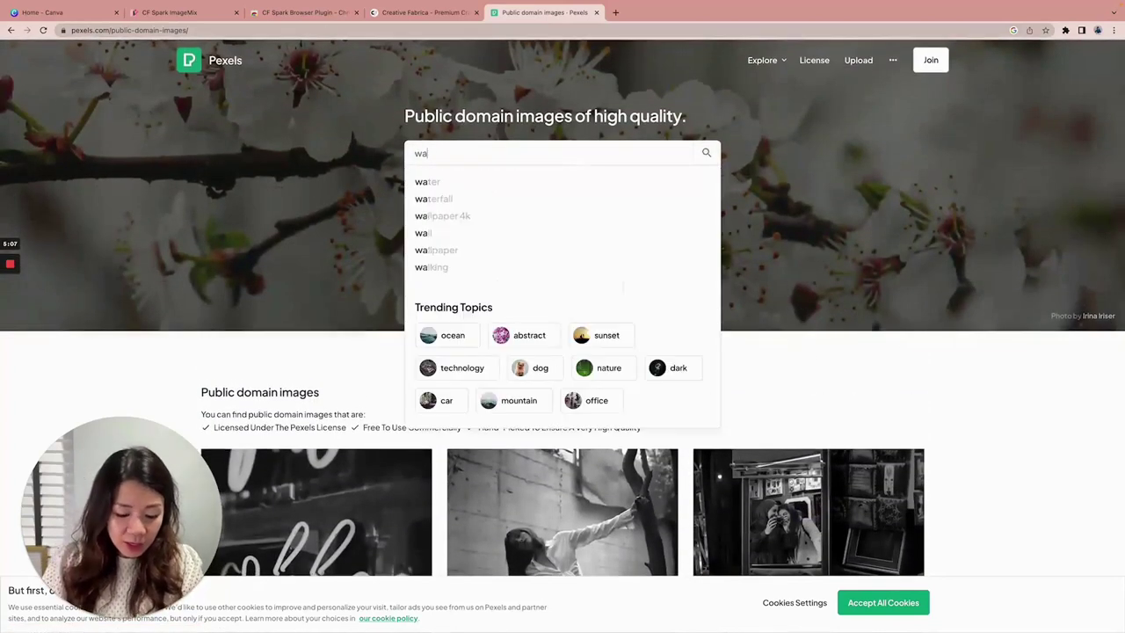
{"action": "type", "text": "tercolor f"}
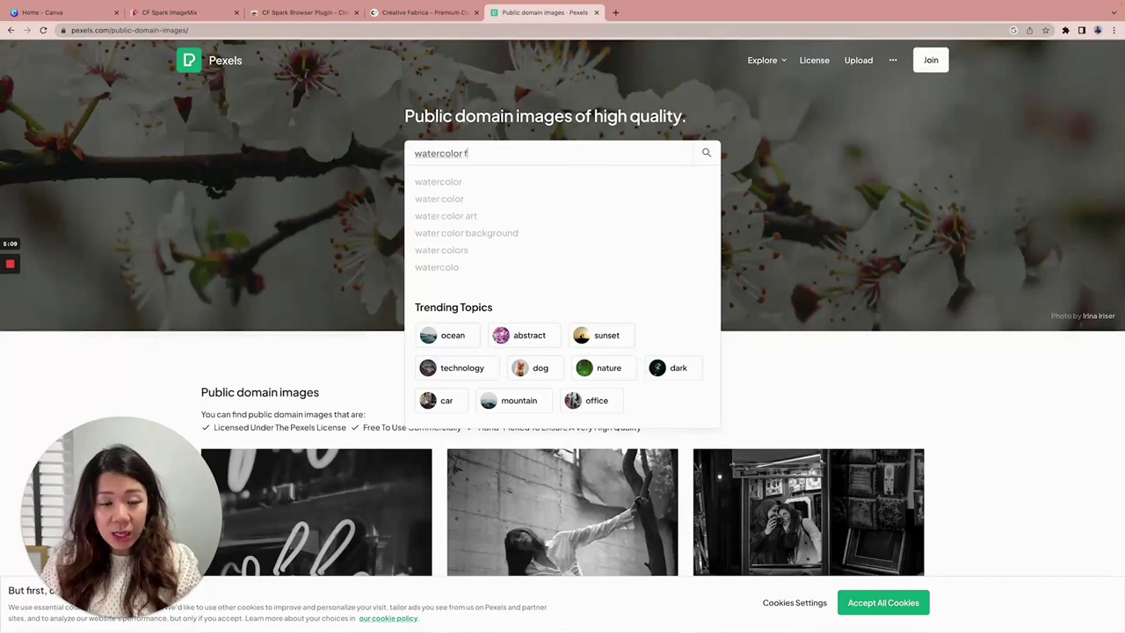
{"action": "type", "text": "lorals"}
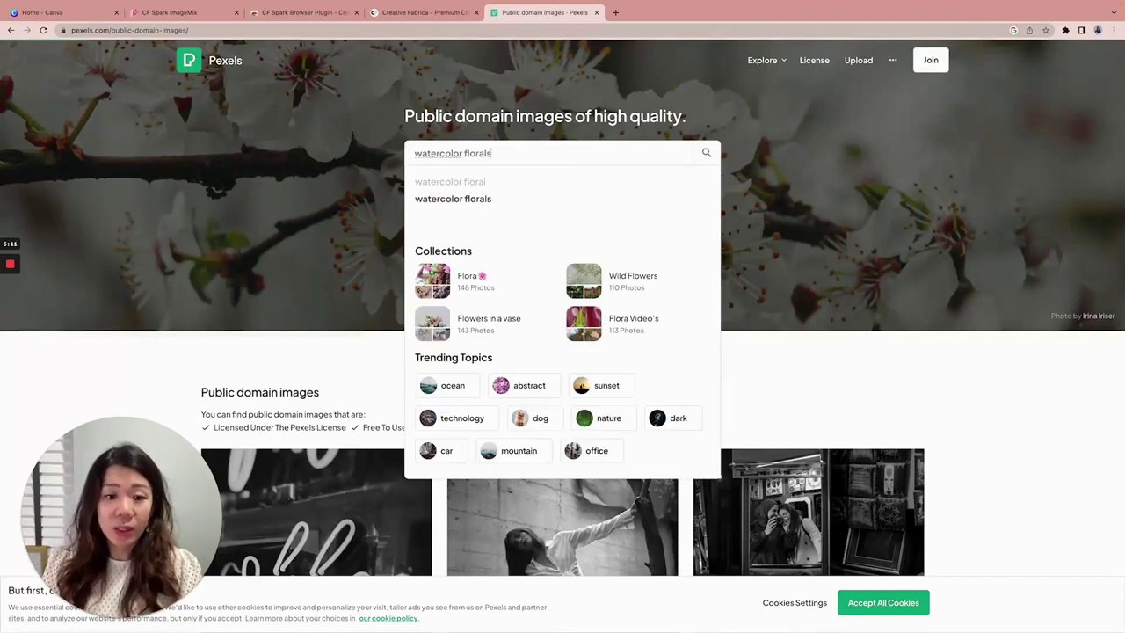
{"action": "key", "text": "Return"}
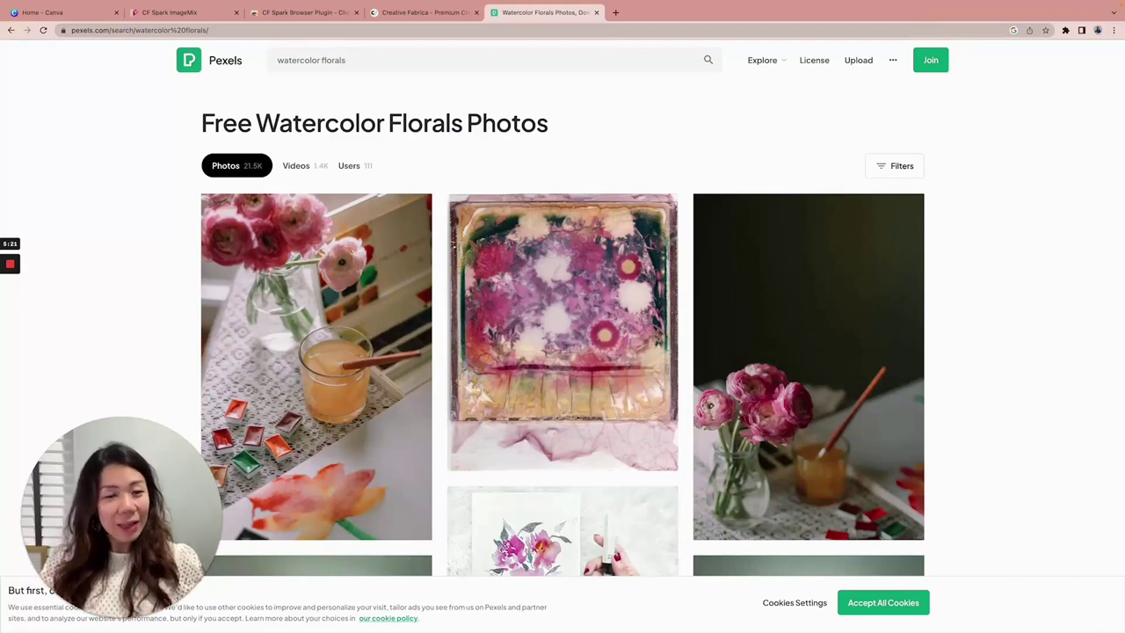
Browse the photo results and send the multicoloured abstract painting with the white and blue streaks to CF Spark ImageMix using its Generate overlay
{"action": "mouse_move", "coordinate": [563, 227]}
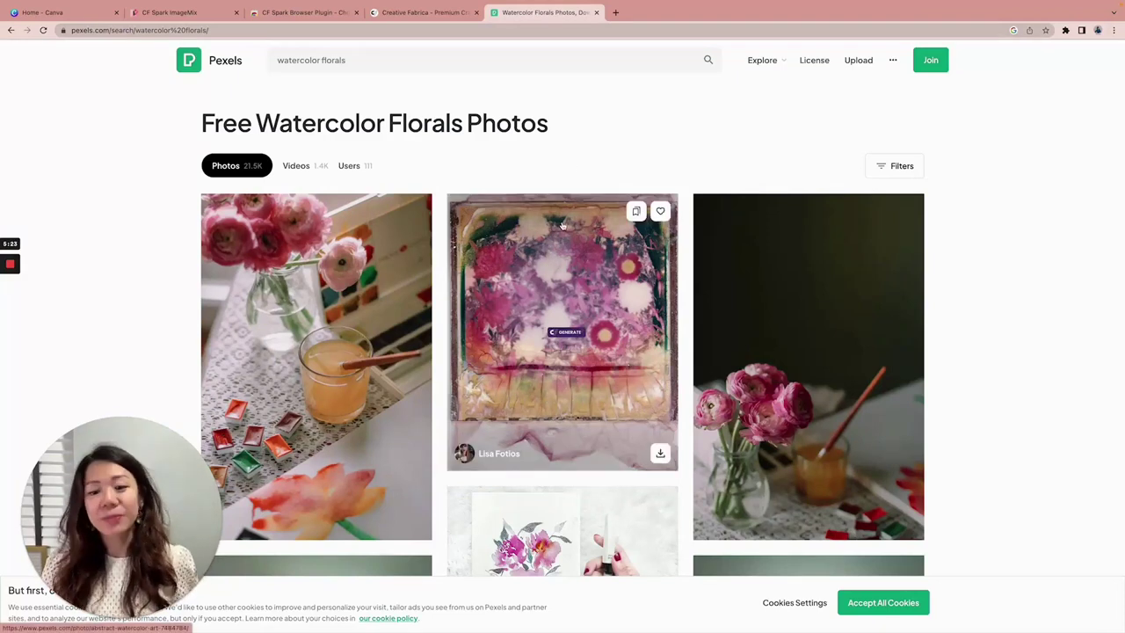
{"action": "scroll", "coordinate": [666, 235], "scroll_direction": "down", "scroll_amount": 8}
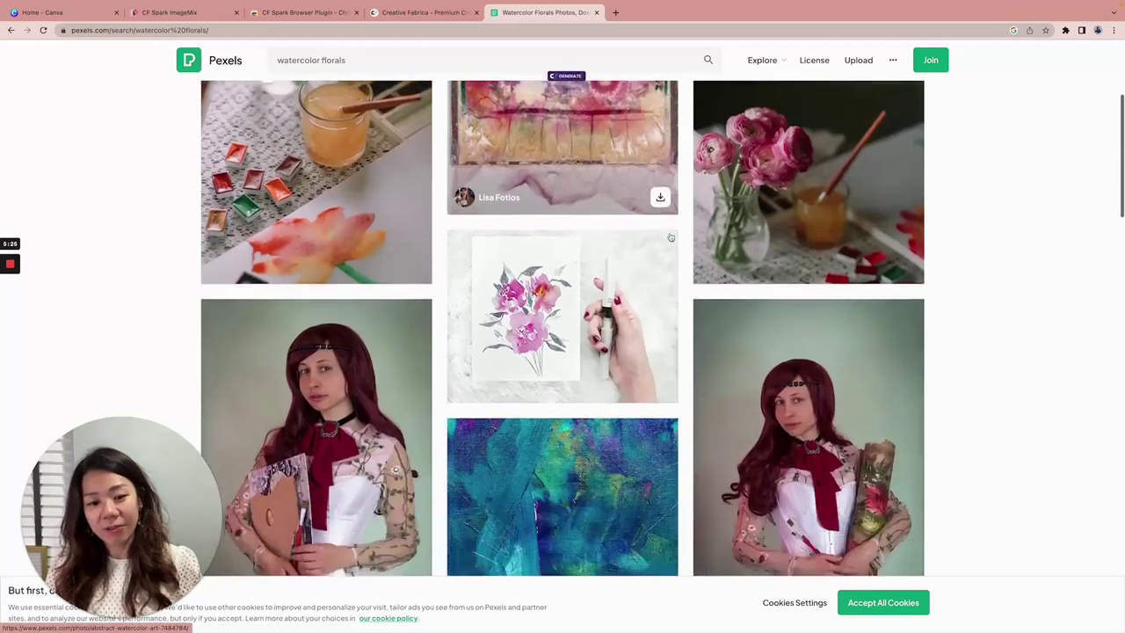
{"action": "scroll", "coordinate": [670, 238], "scroll_direction": "down", "scroll_amount": 7}
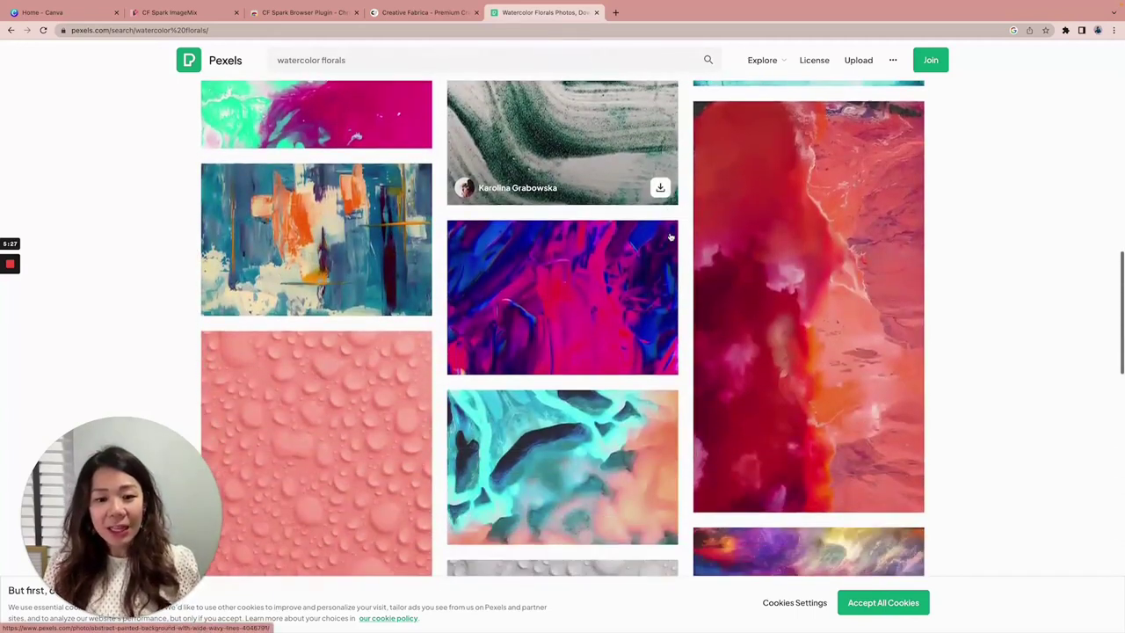
{"action": "scroll", "coordinate": [671, 238], "scroll_direction": "down", "scroll_amount": 1}
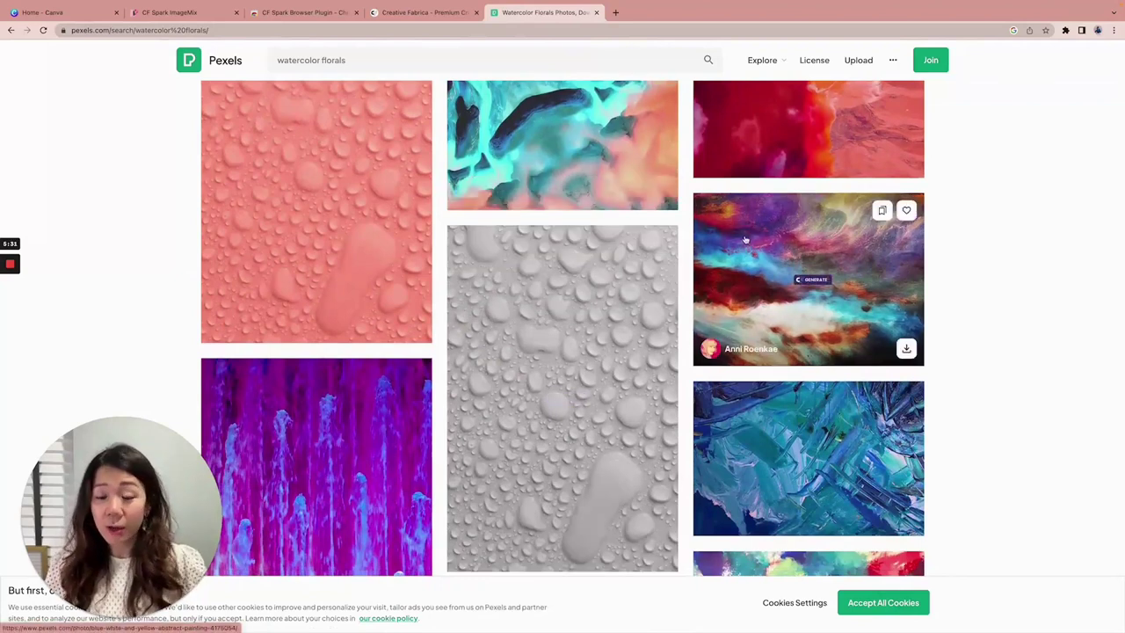
{"action": "scroll", "coordinate": [852, 265], "scroll_direction": "down", "scroll_amount": 1}
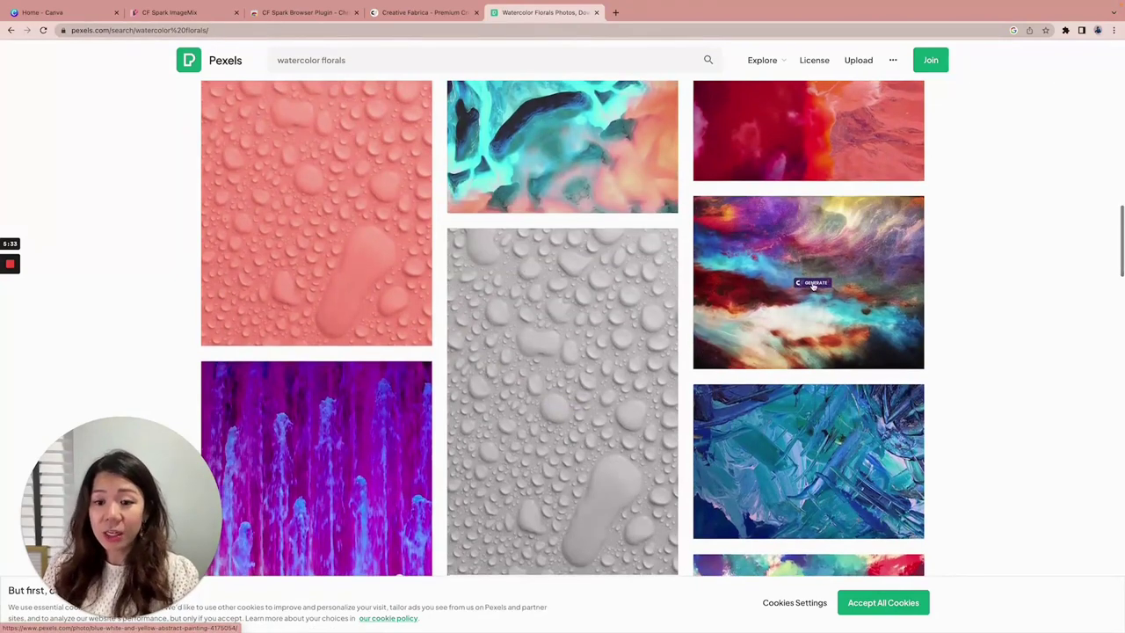
{"action": "left_click", "coordinate": [812, 276]}
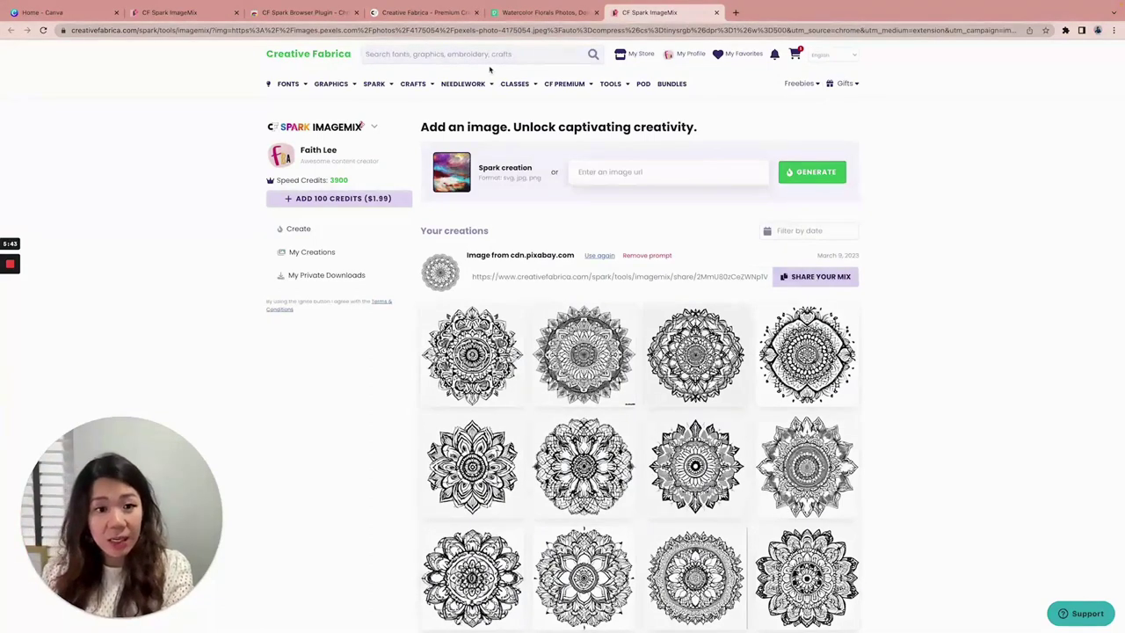
Look through the earlier ImageMix creations, from the mandalas to the watercolor floral and Easter bunny sets
{"action": "scroll", "coordinate": [905, 304], "scroll_direction": "down", "scroll_amount": 6}
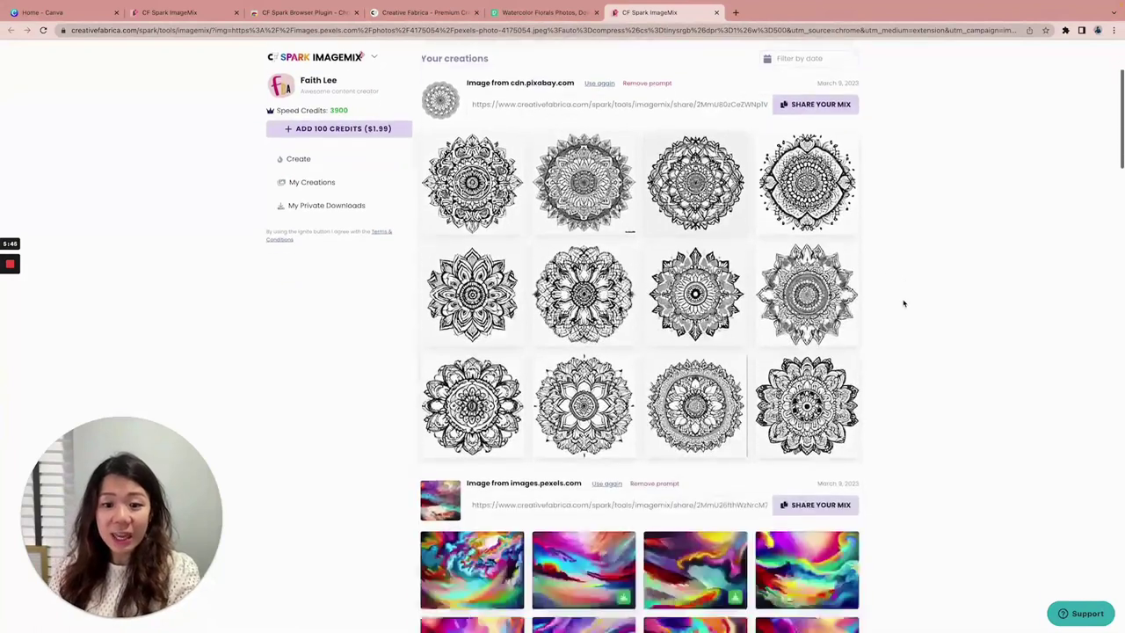
{"action": "scroll", "coordinate": [904, 304], "scroll_direction": "down", "scroll_amount": 3}
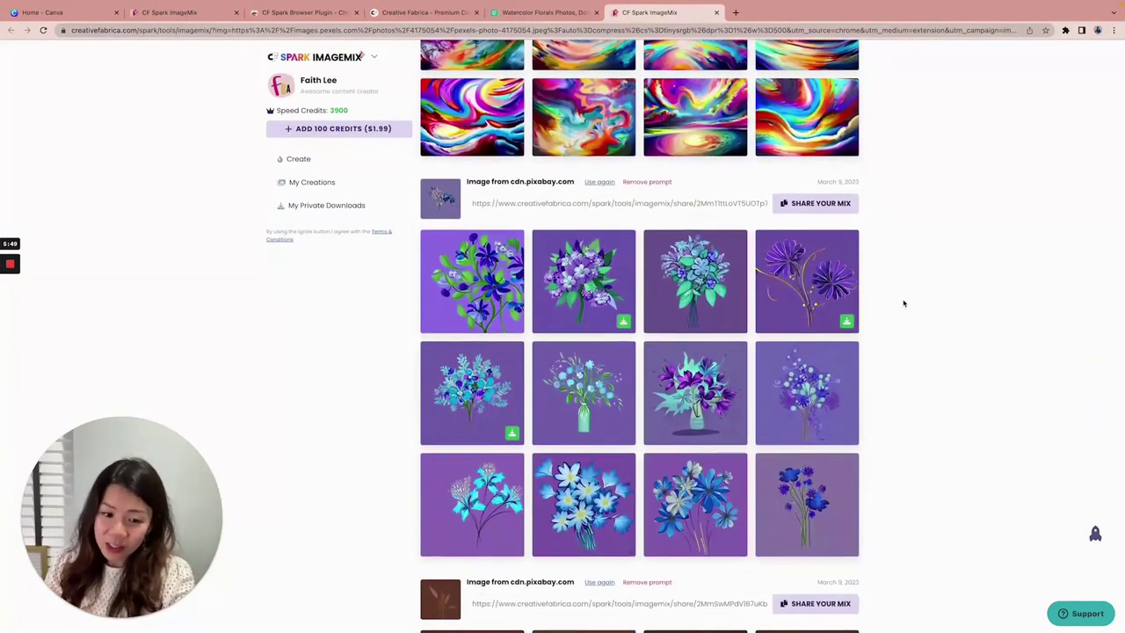
{"action": "scroll", "coordinate": [904, 303], "scroll_direction": "down", "scroll_amount": 7}
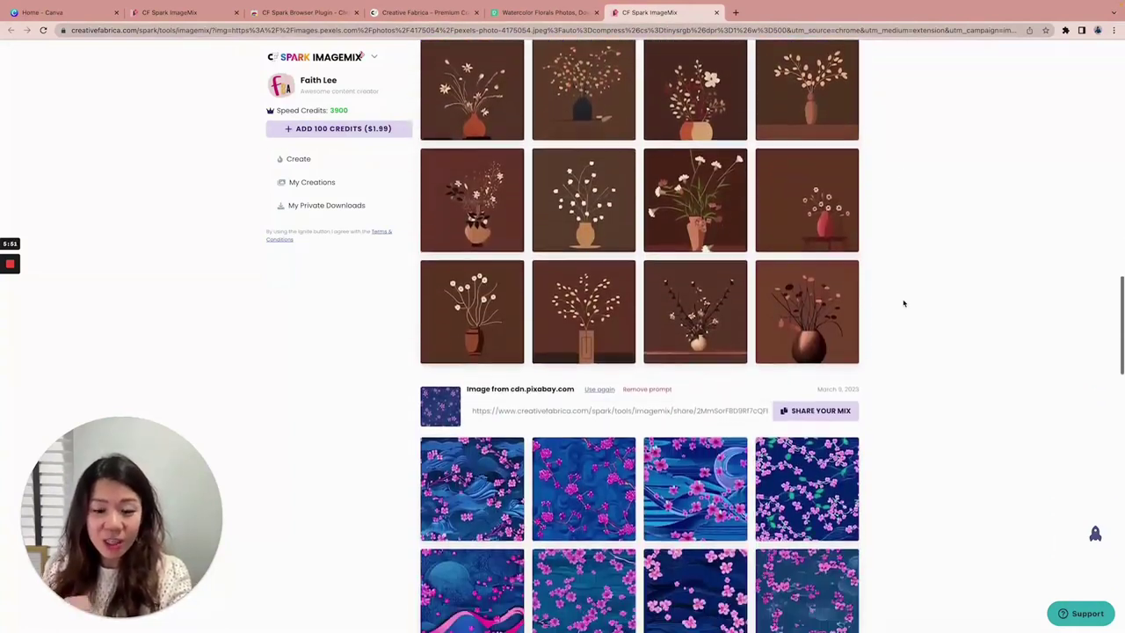
{"action": "scroll", "coordinate": [904, 304], "scroll_direction": "down", "scroll_amount": 5}
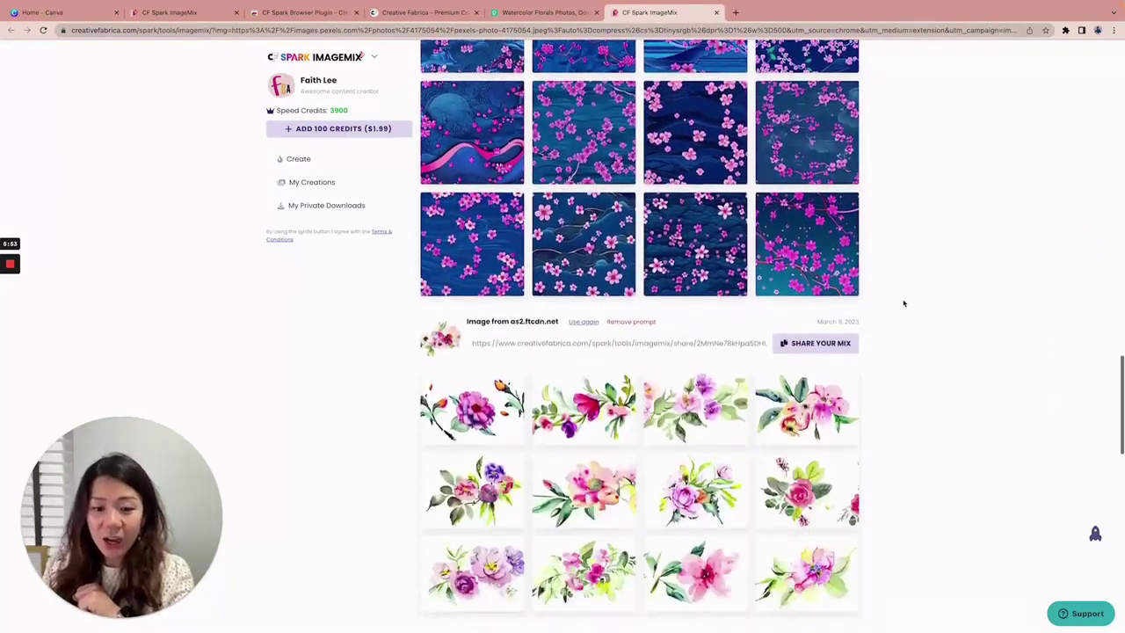
{"action": "scroll", "coordinate": [904, 303], "scroll_direction": "down", "scroll_amount": 8}
{"action": "scroll", "coordinate": [904, 304], "scroll_direction": "up", "scroll_amount": 1}
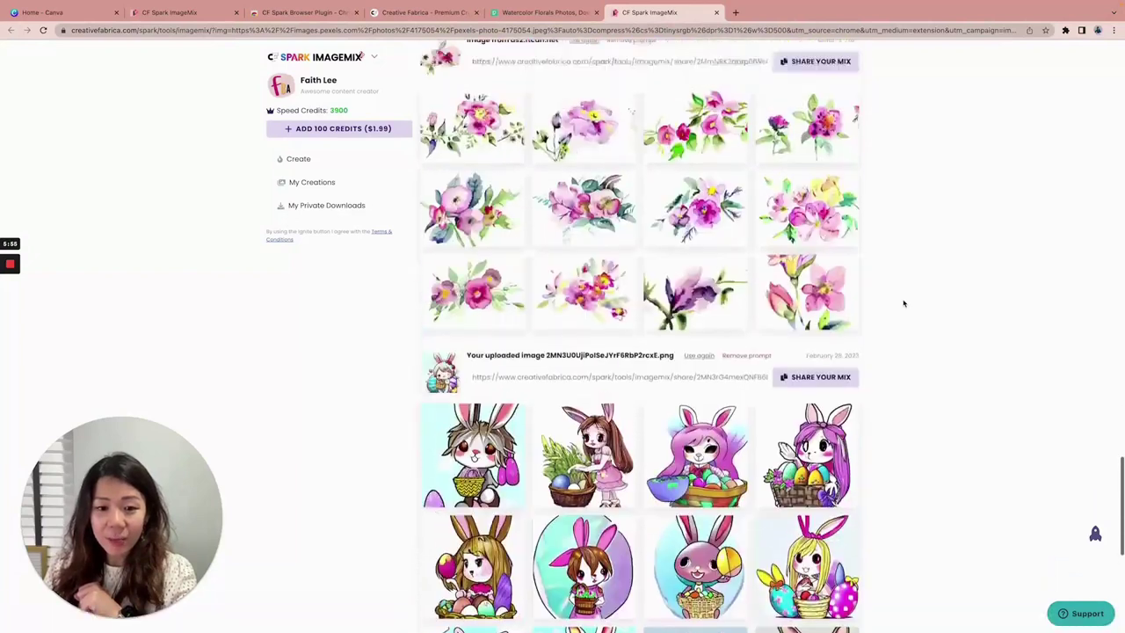
{"action": "scroll", "coordinate": [904, 303], "scroll_direction": "up", "scroll_amount": 2}
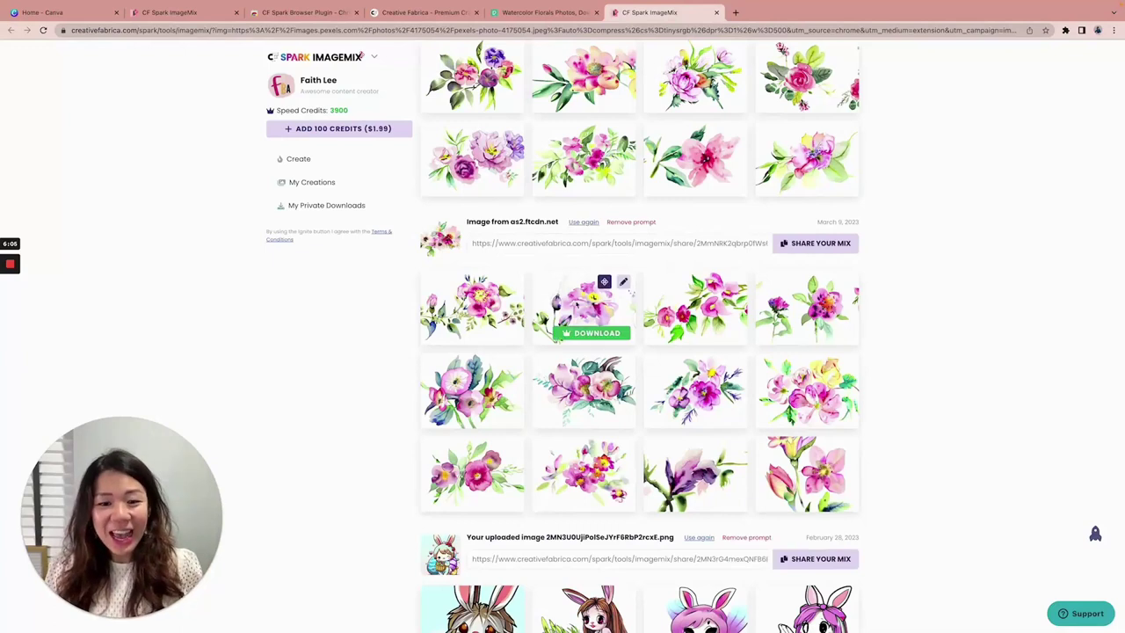
Examine the two watercolor floral sets generated from the as2.ftcdn.net image and compare their variations with the source picture
{"action": "mouse_move", "coordinate": [559, 277]}
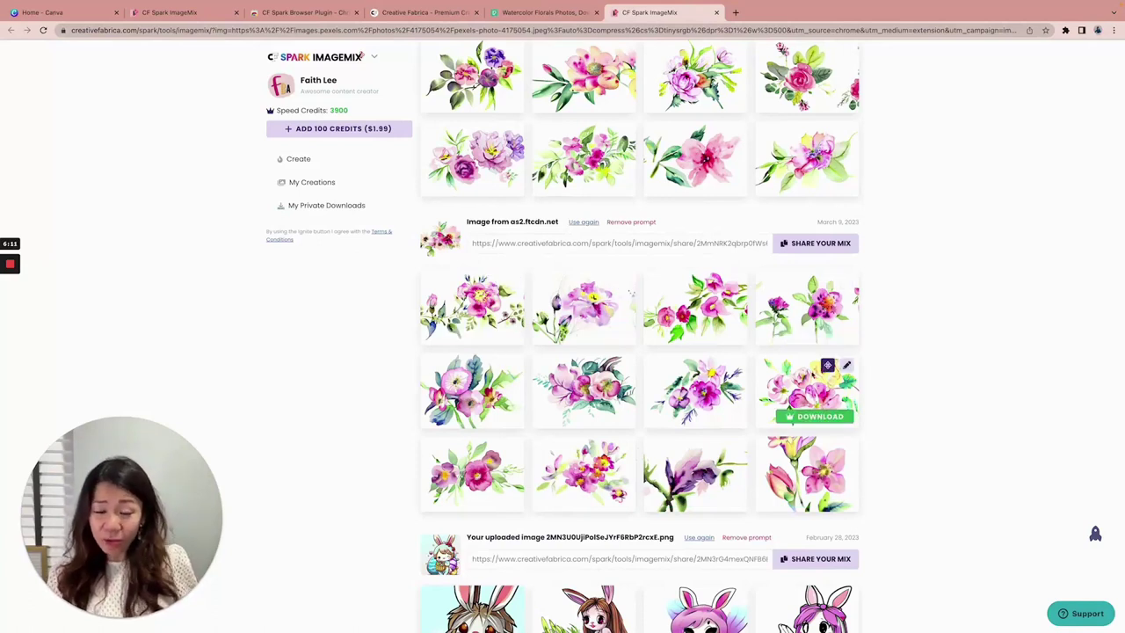
{"action": "mouse_move", "coordinate": [820, 501]}
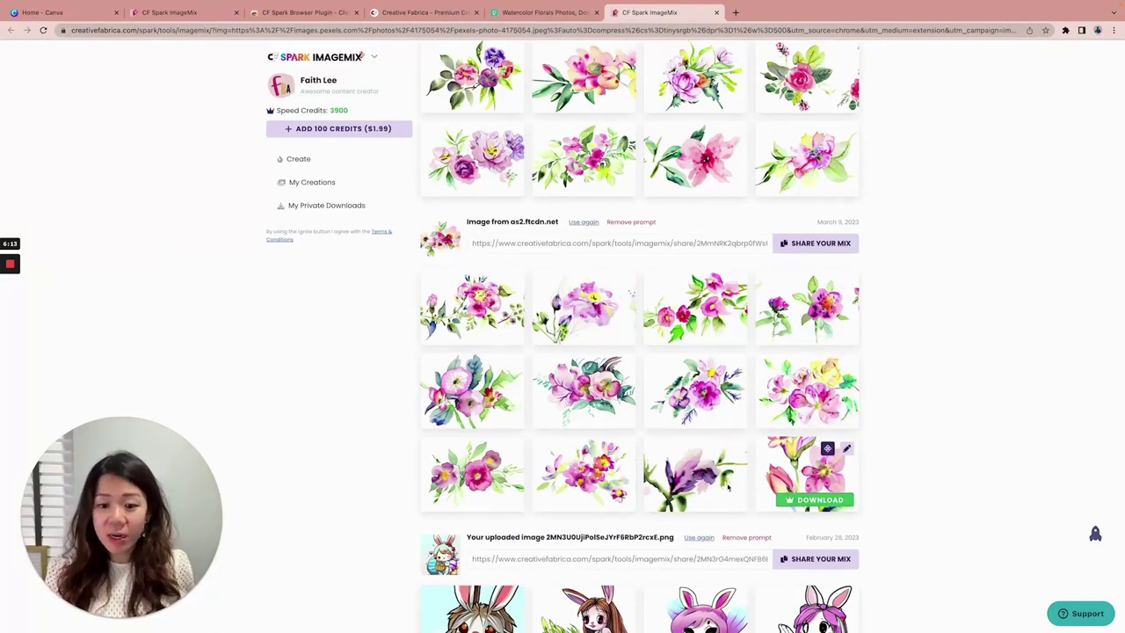
{"action": "scroll", "coordinate": [703, 405], "scroll_direction": "up", "scroll_amount": 5}
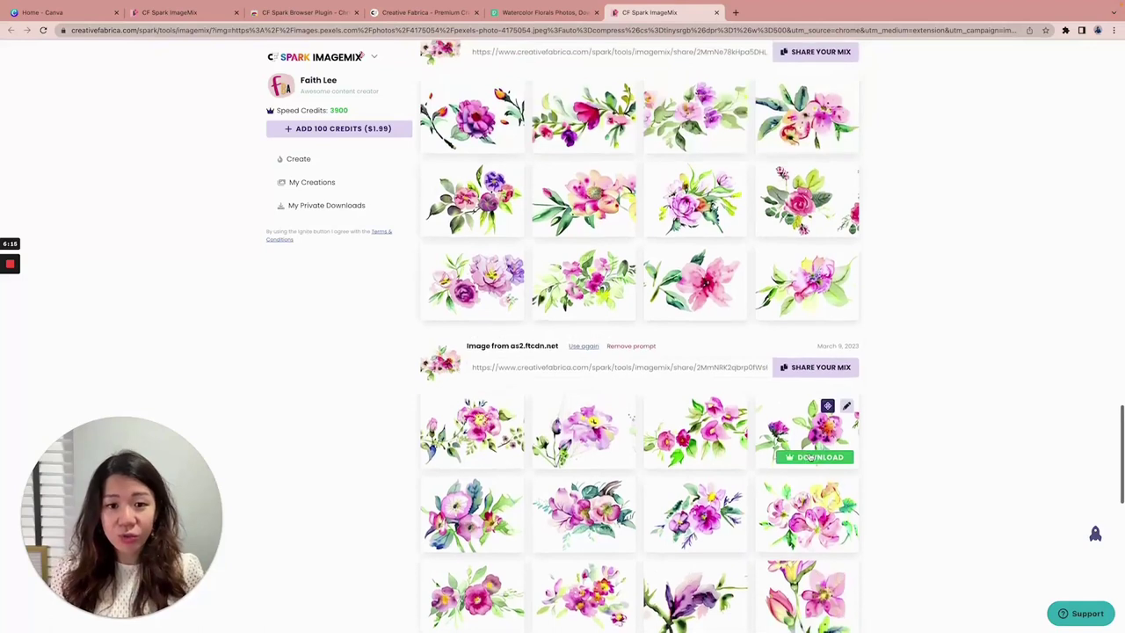
{"action": "scroll", "coordinate": [658, 368], "scroll_direction": "down", "scroll_amount": 1}
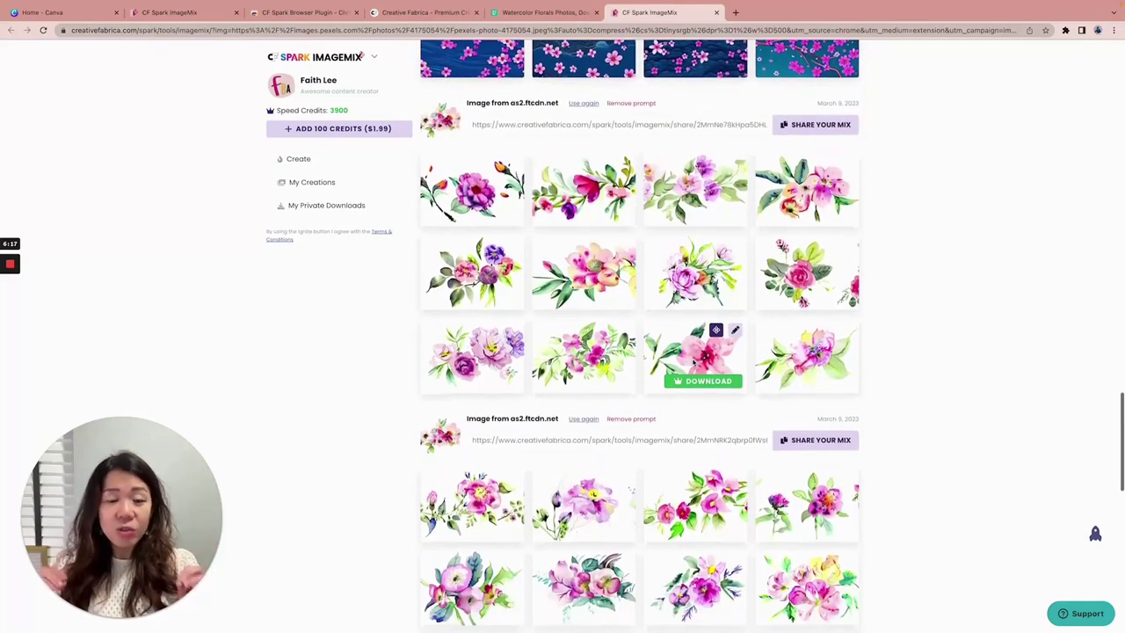
{"action": "scroll", "coordinate": [694, 360], "scroll_direction": "down", "scroll_amount": 1}
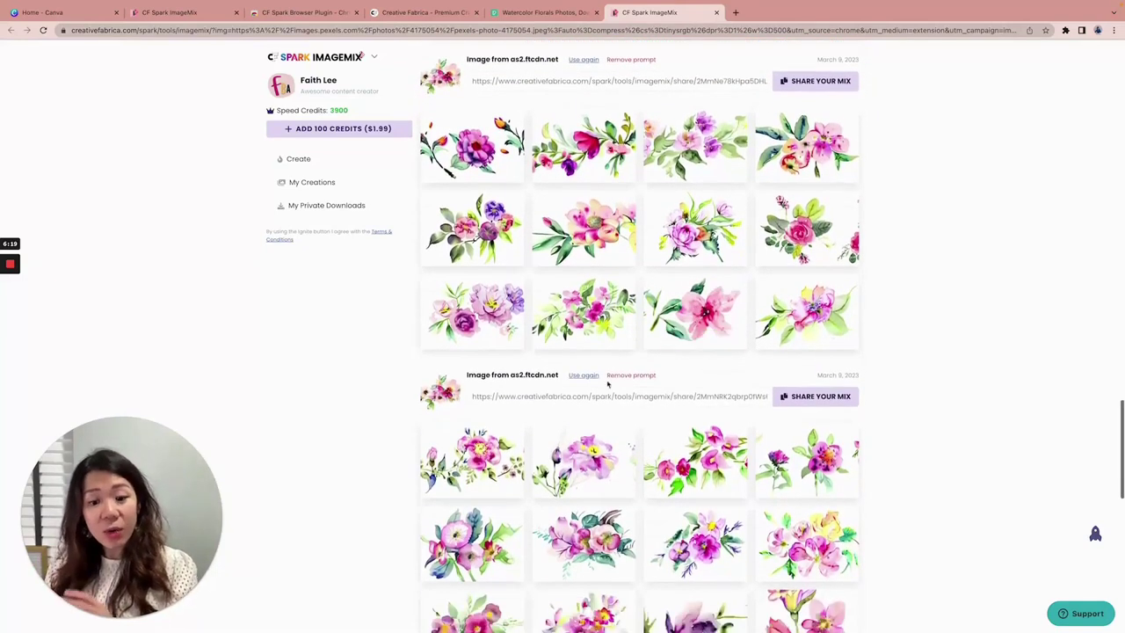
{"action": "scroll", "coordinate": [694, 360], "scroll_direction": "down", "scroll_amount": 2}
{"action": "scroll", "coordinate": [696, 475], "scroll_direction": "up", "scroll_amount": 1}
{"action": "scroll", "coordinate": [695, 457], "scroll_direction": "up", "scroll_amount": 2}
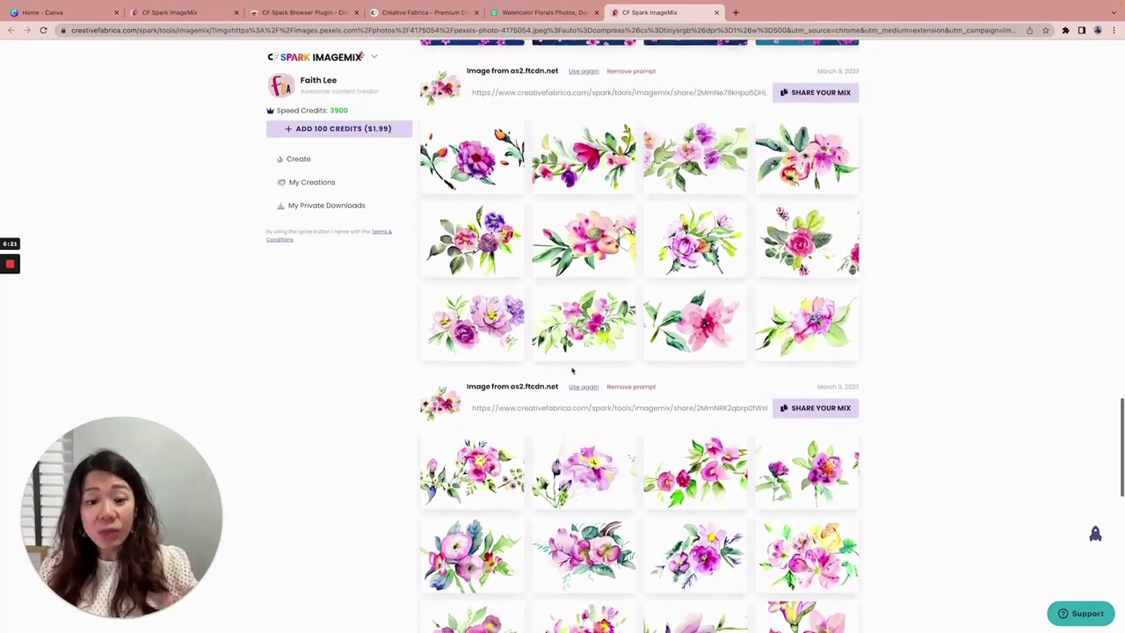
{"action": "scroll", "coordinate": [601, 373], "scroll_direction": "up", "scroll_amount": 3}
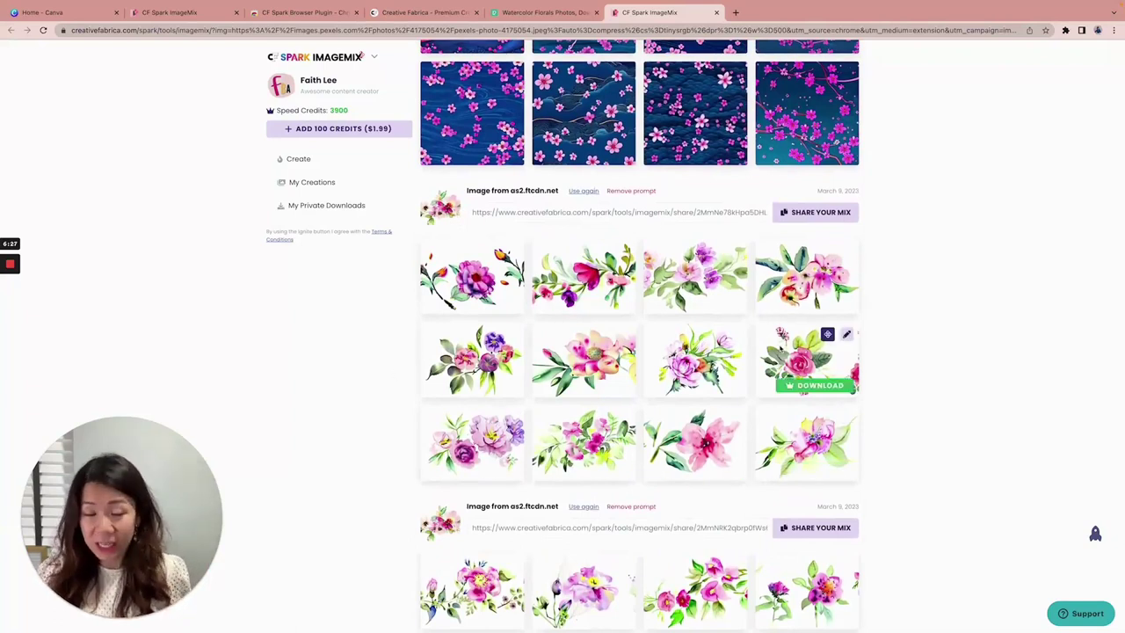
Examine the cherry blossom, brown vase and purple bouquet sets, highlighting pixabay.com as the source of the cherry blossom mix
{"action": "scroll", "coordinate": [602, 172], "scroll_direction": "up", "scroll_amount": 6}
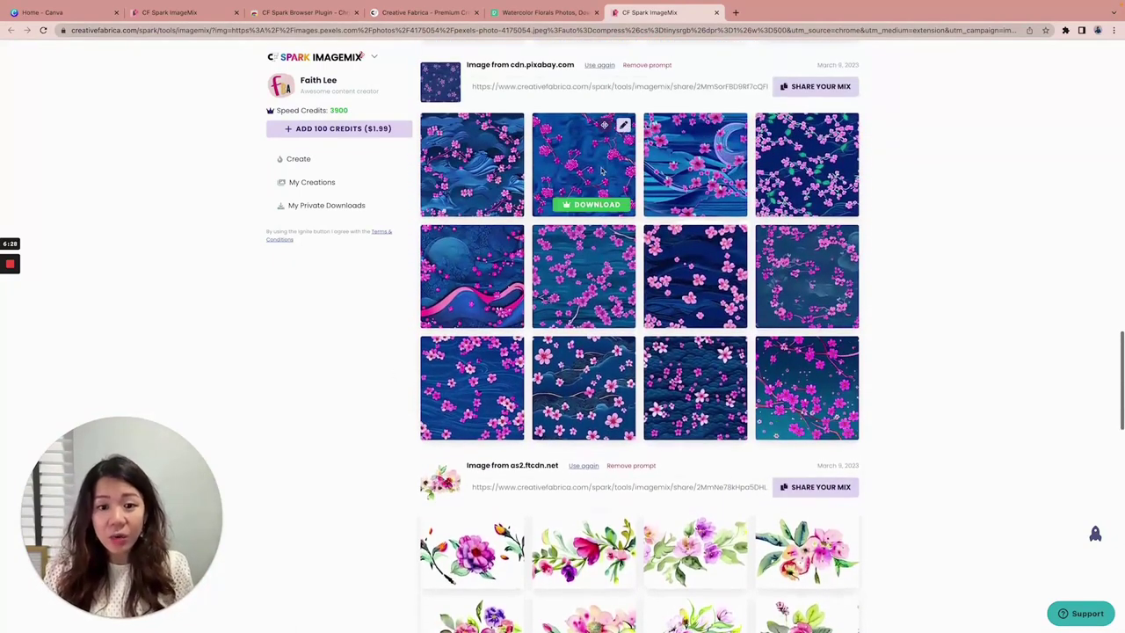
{"action": "scroll", "coordinate": [843, 233], "scroll_direction": "up", "scroll_amount": 1}
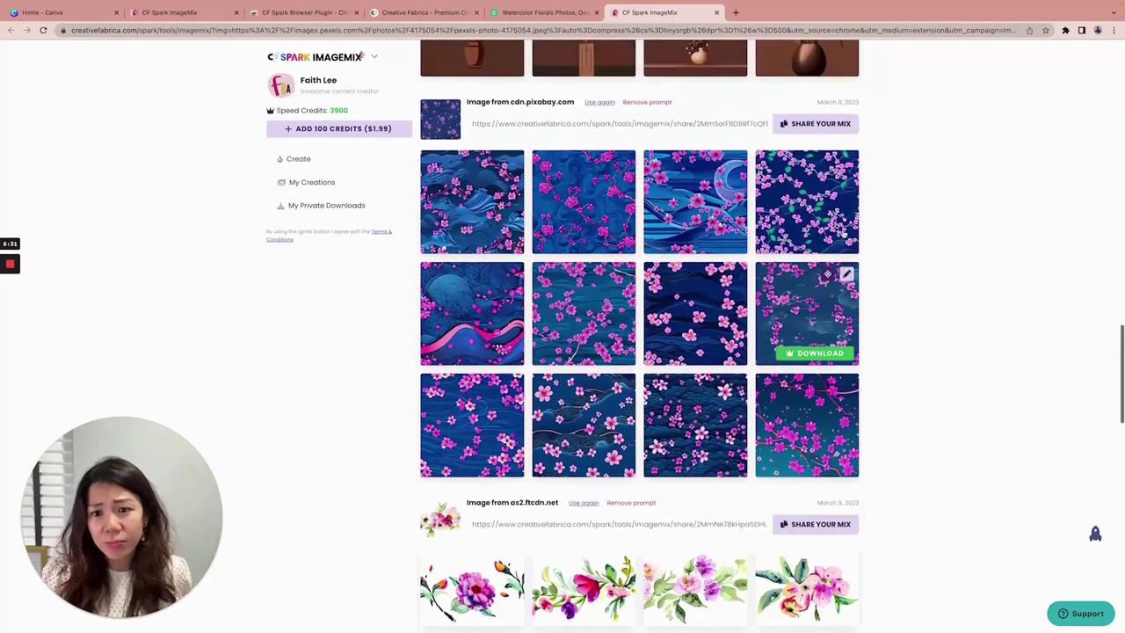
{"action": "scroll", "coordinate": [842, 233], "scroll_direction": "up", "scroll_amount": 1}
{"action": "left_click_drag", "start_coordinate": [526, 146], "coordinate": [575, 146]}
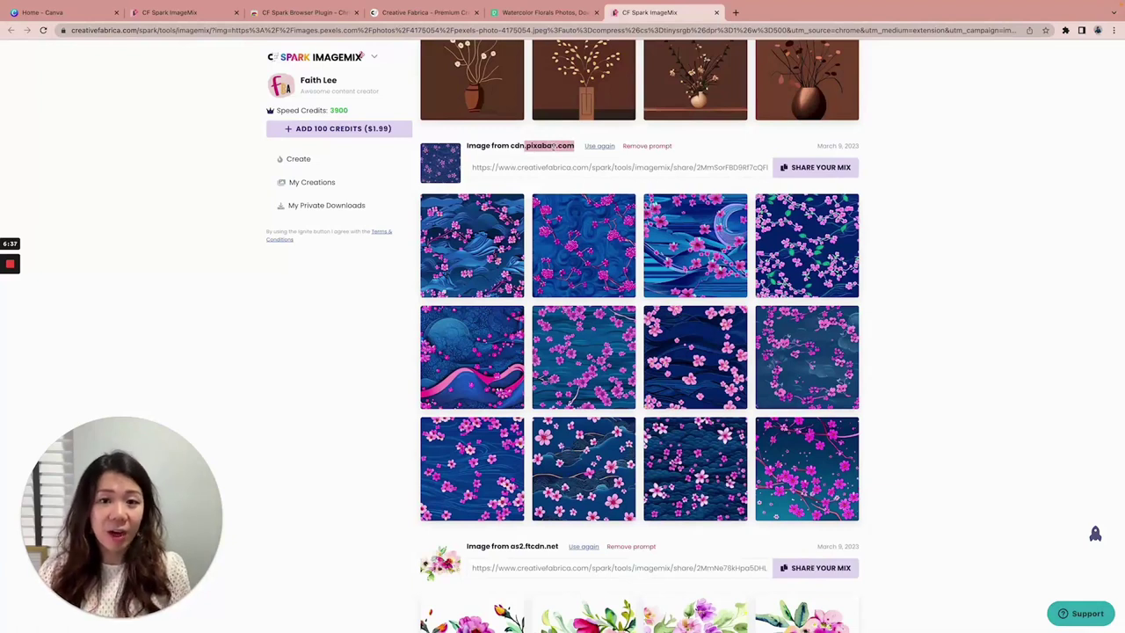
{"action": "scroll", "coordinate": [554, 146], "scroll_direction": "up", "scroll_amount": 8}
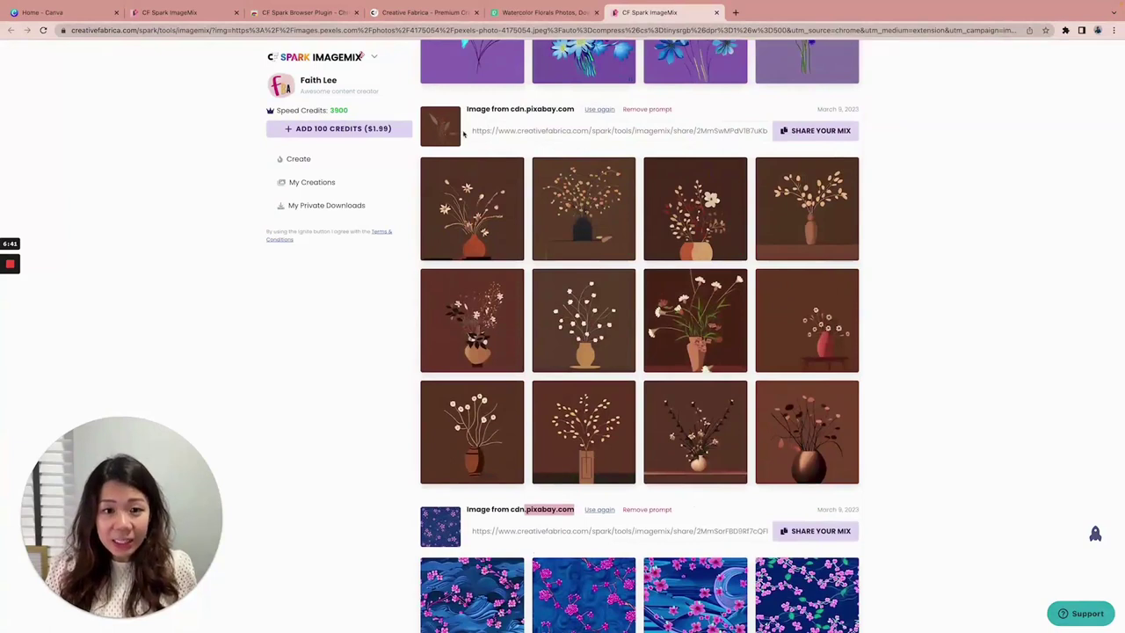
{"action": "scroll", "coordinate": [580, 193], "scroll_direction": "up", "scroll_amount": 1}
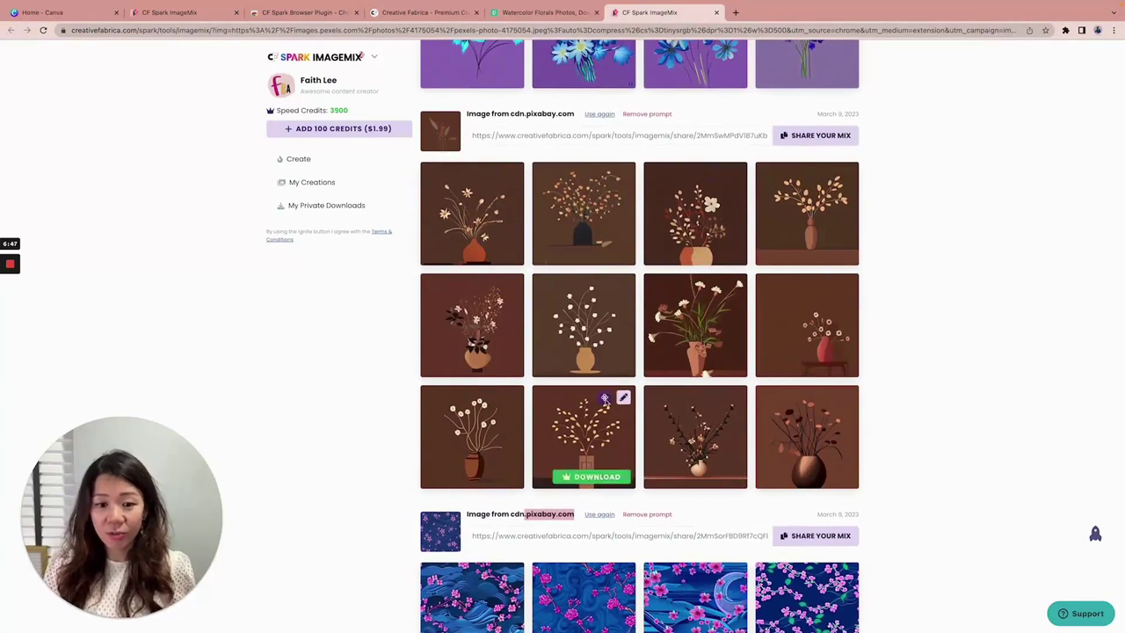
{"action": "scroll", "coordinate": [583, 369], "scroll_direction": "up", "scroll_amount": 5}
{"action": "scroll", "coordinate": [617, 338], "scroll_direction": "up", "scroll_amount": 1}
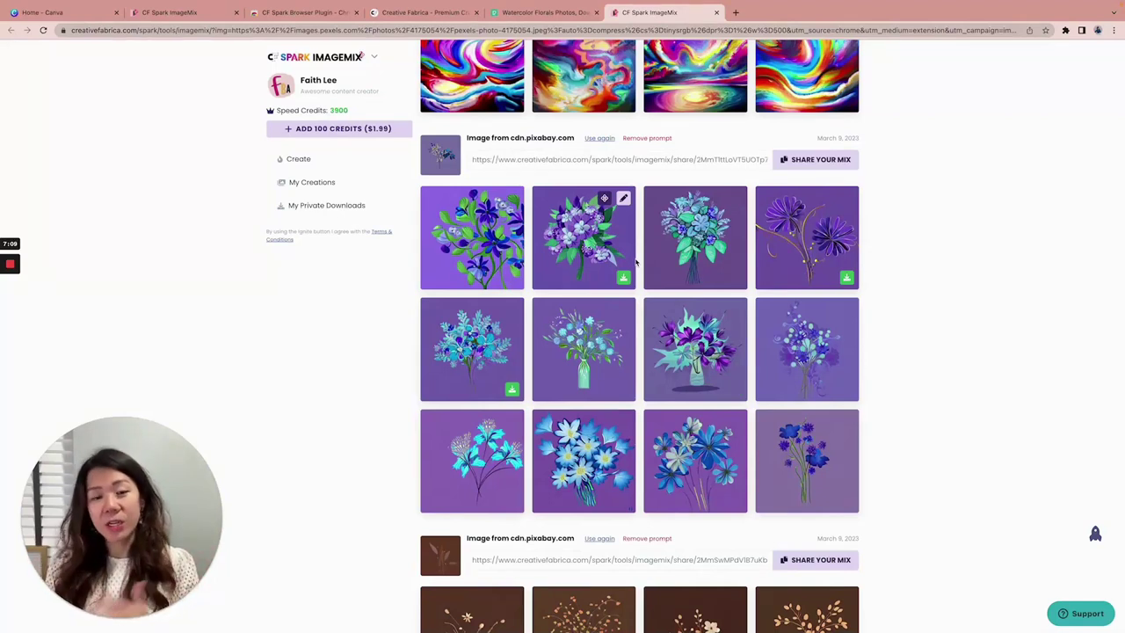
Review the colourful abstract and mandala sets at the start of the creations, and return to the Pexels watercolor florals results
{"action": "scroll", "coordinate": [637, 261], "scroll_direction": "up", "scroll_amount": 3}
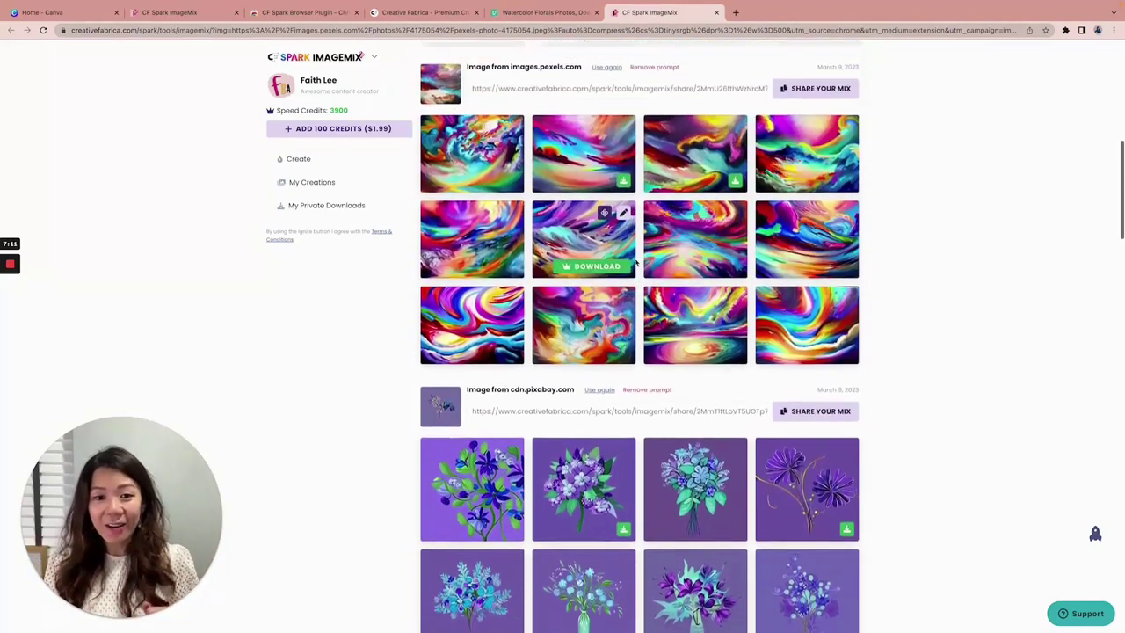
{"action": "scroll", "coordinate": [792, 255], "scroll_direction": "up", "scroll_amount": 2}
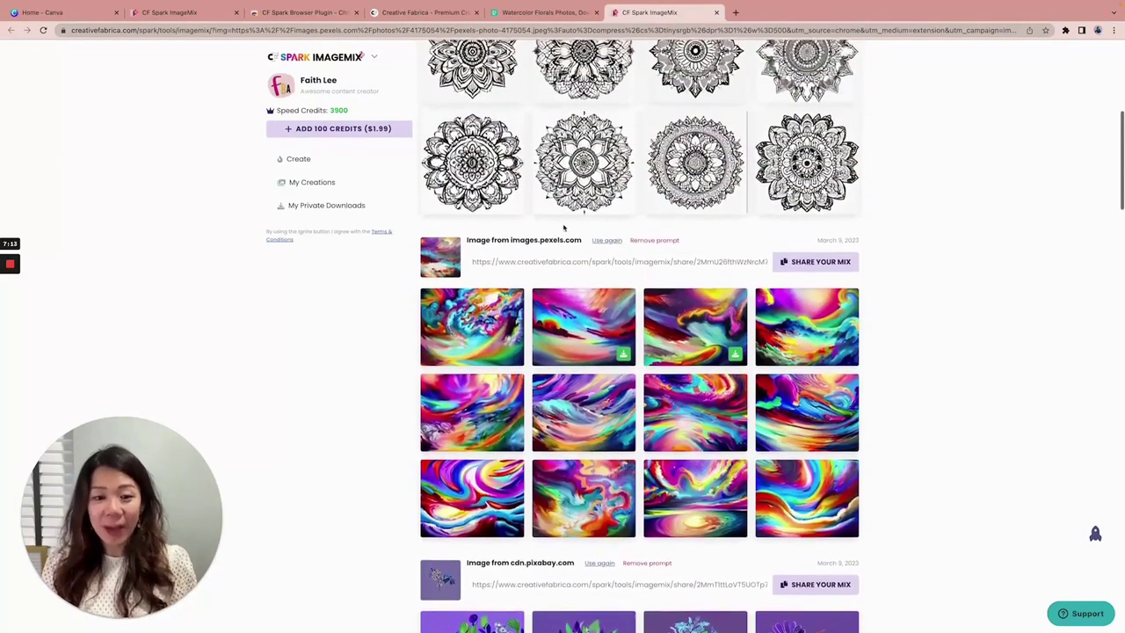
{"action": "scroll", "coordinate": [699, 262], "scroll_direction": "up", "scroll_amount": 2}
{"action": "scroll", "coordinate": [699, 262], "scroll_direction": "up", "scroll_amount": 1}
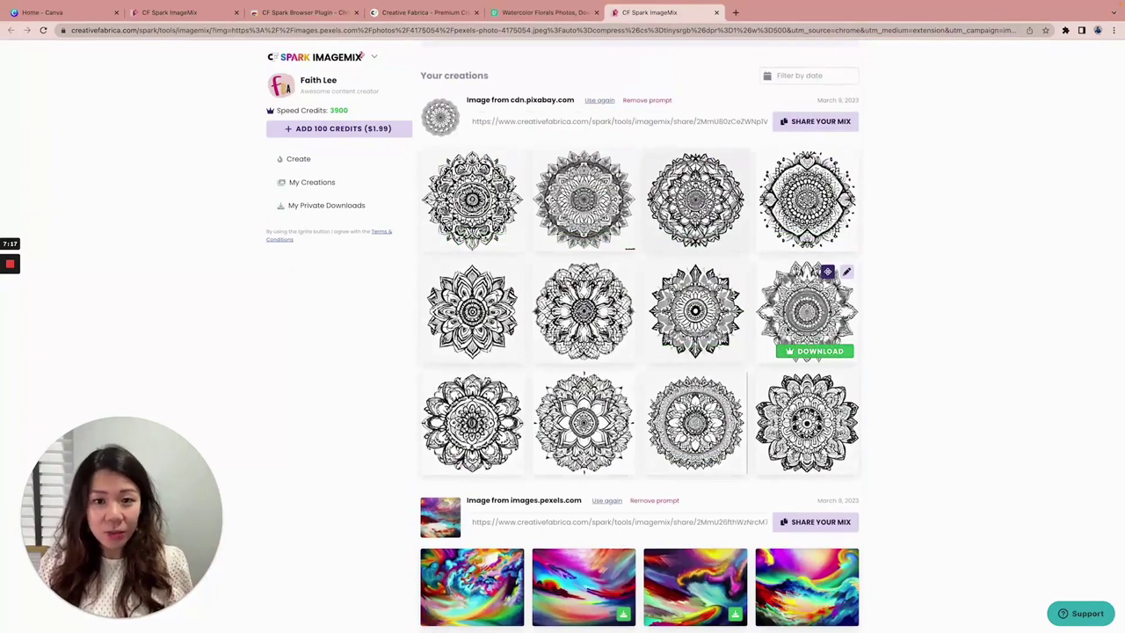
{"action": "scroll", "coordinate": [791, 299], "scroll_direction": "up", "scroll_amount": 2}
{"action": "mouse_move", "coordinate": [505, 90]}
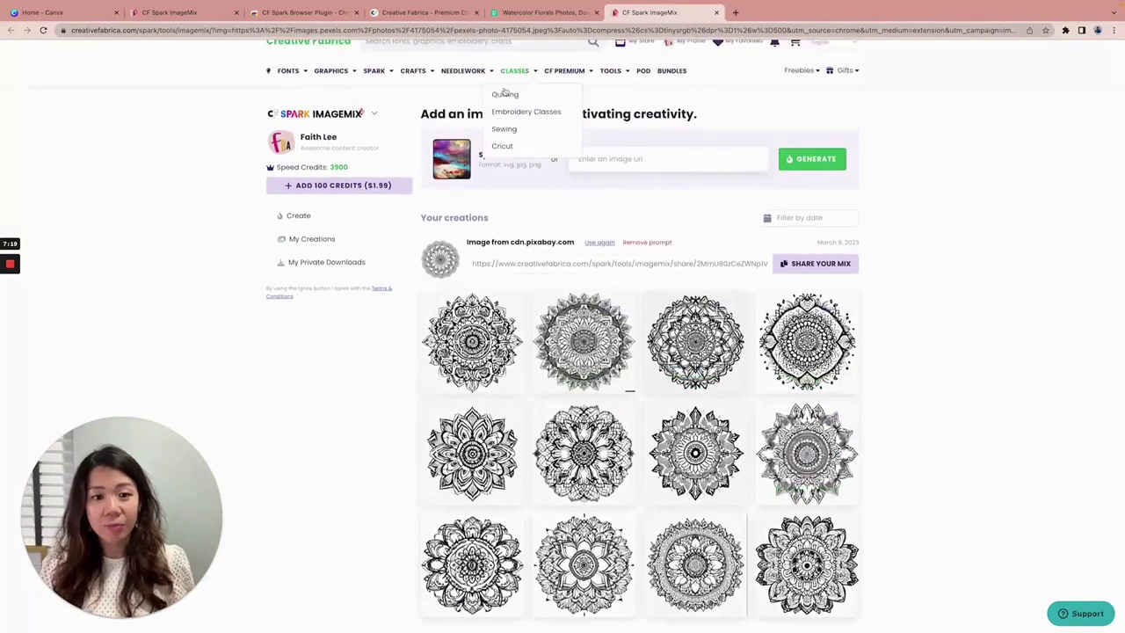
{"action": "scroll", "coordinate": [505, 90], "scroll_direction": "up", "scroll_amount": 1}
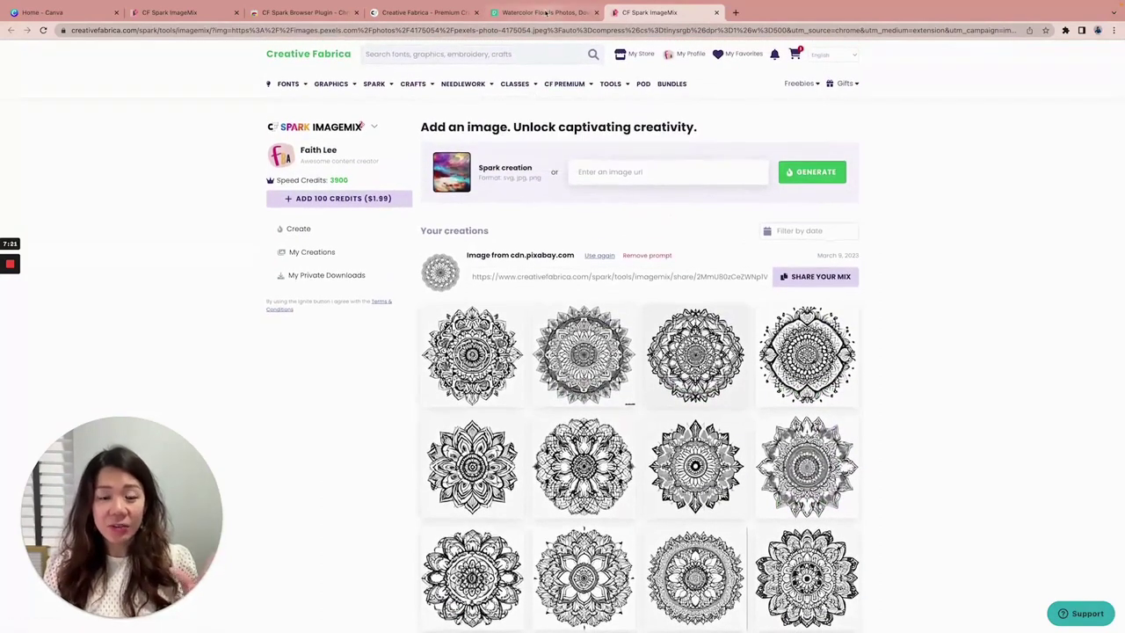
{"action": "left_click", "coordinate": [546, 13]}
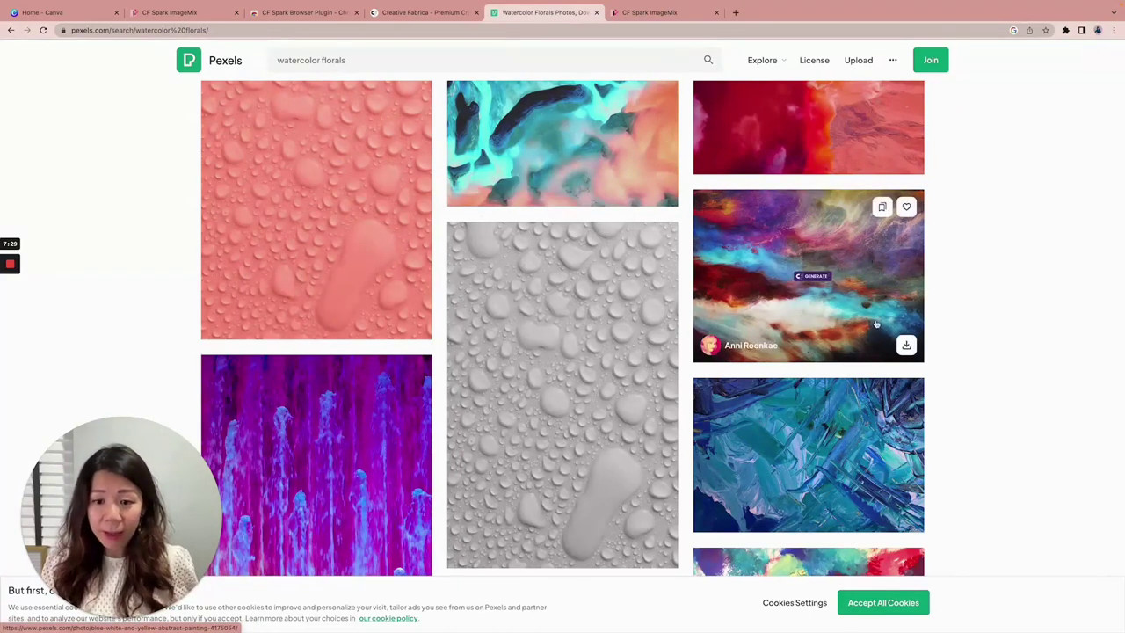
Send the multicoloured abstract cloud-like painting from the Pexels results to ImageMix and generate variations of it
{"action": "left_click", "coordinate": [816, 277]}
{"action": "left_click", "coordinate": [670, 12]}
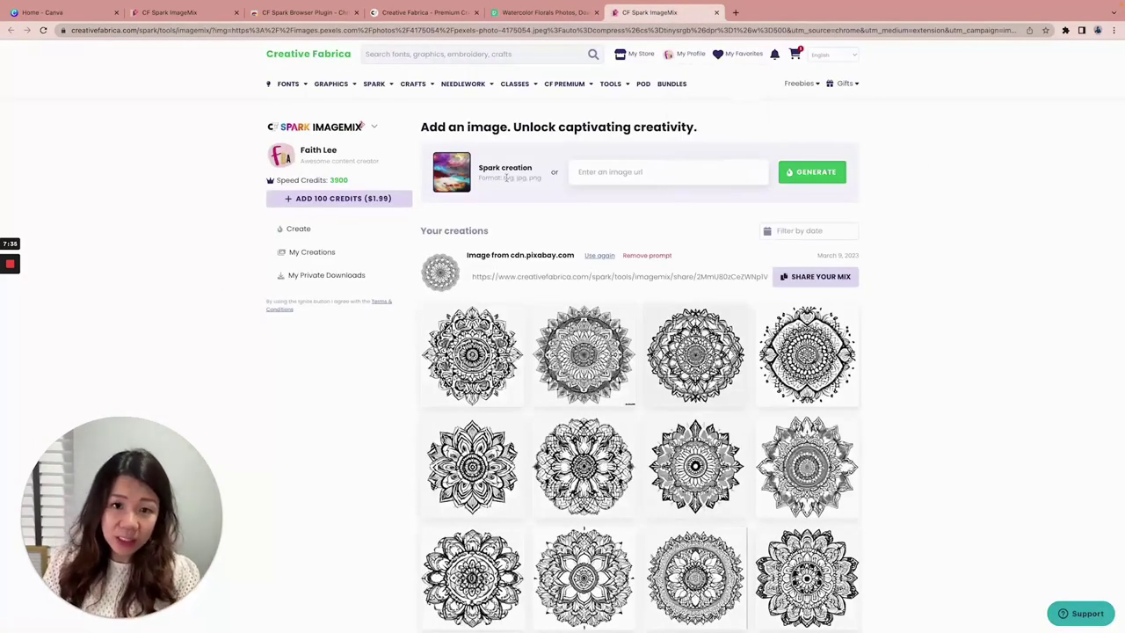
{"action": "left_click", "coordinate": [805, 175]}
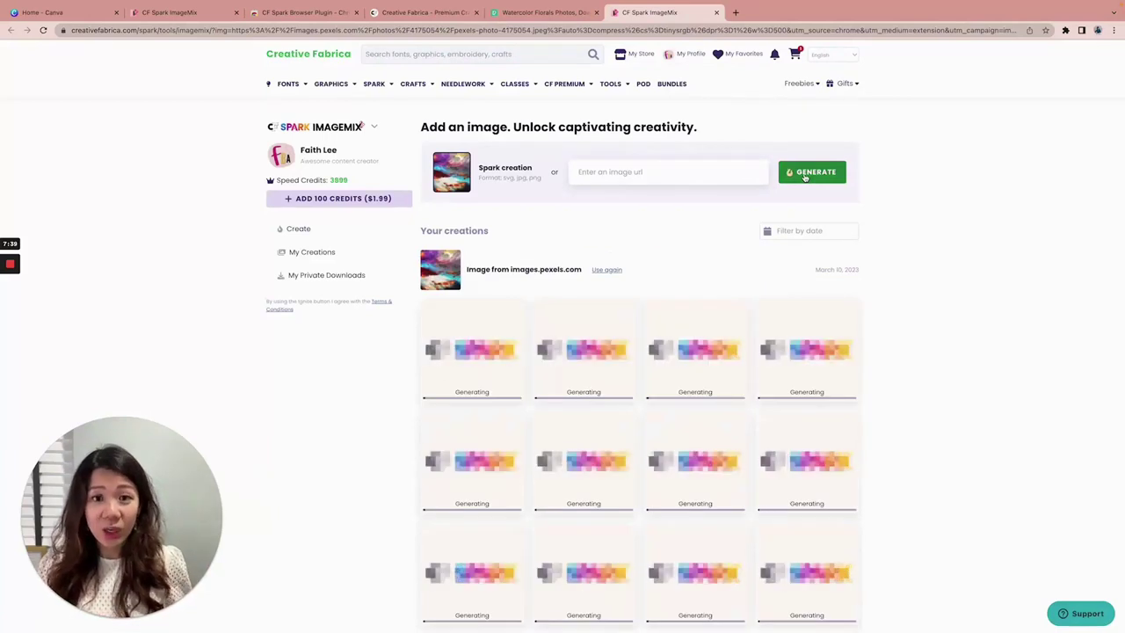
{"action": "scroll", "coordinate": [844, 184], "scroll_direction": "down", "scroll_amount": 1}
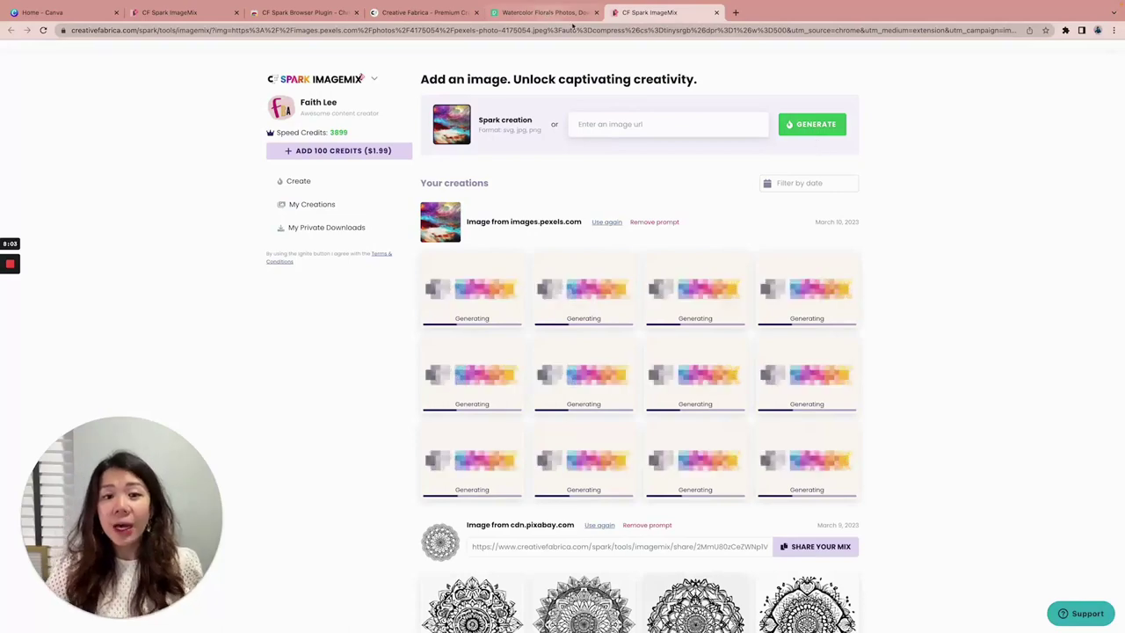
Find the photo of pink watercolor flower paintings with brushes in the Pexels results and generate ImageMix variations from it
{"action": "left_click", "coordinate": [530, 12]}
{"action": "scroll", "coordinate": [676, 135], "scroll_direction": "up", "scroll_amount": 15}
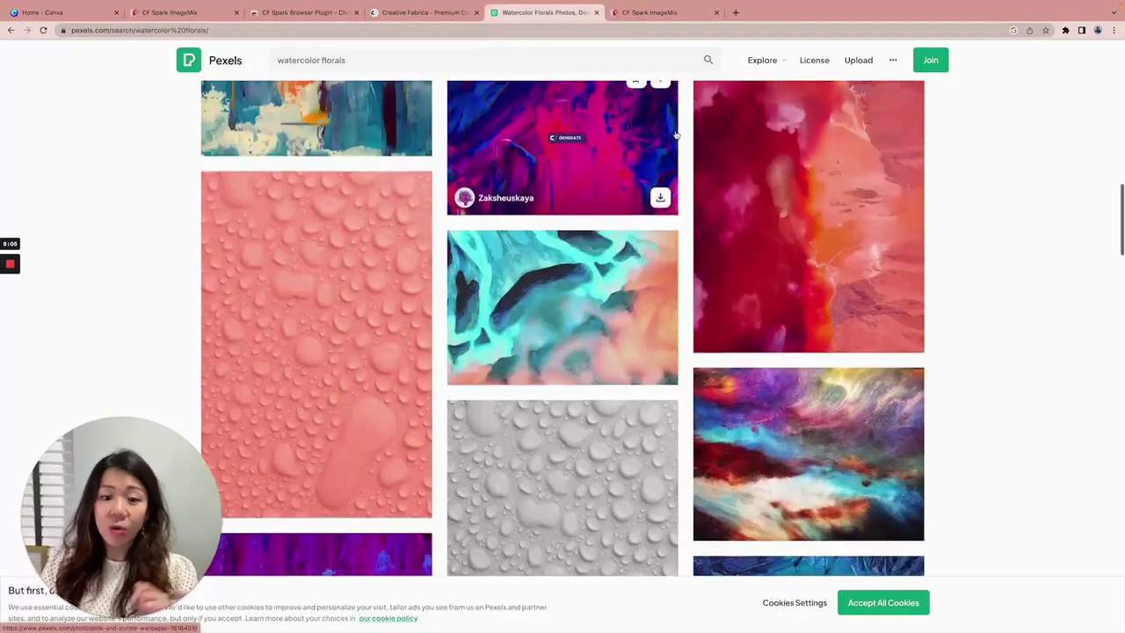
{"action": "scroll", "coordinate": [676, 135], "scroll_direction": "down", "scroll_amount": 10}
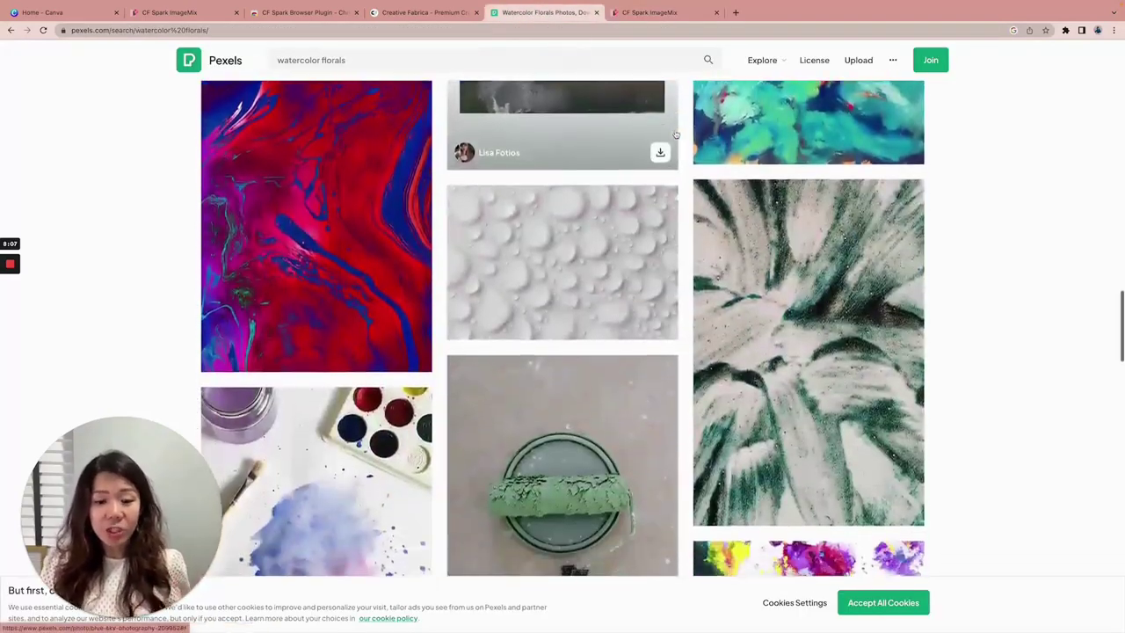
{"action": "scroll", "coordinate": [676, 132], "scroll_direction": "down", "scroll_amount": 5}
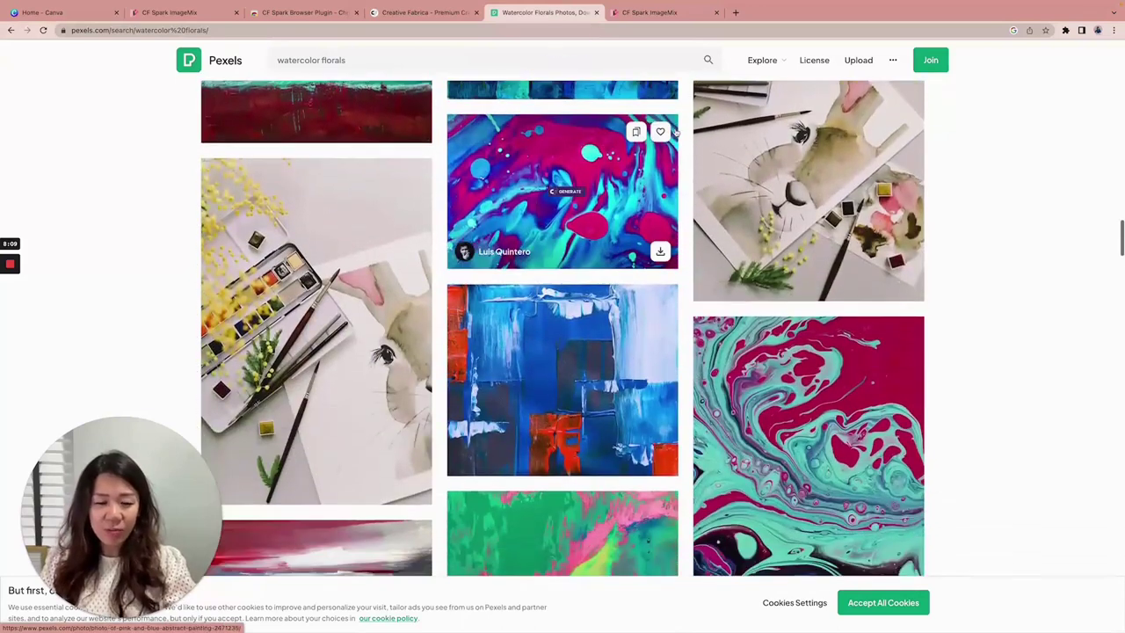
{"action": "scroll", "coordinate": [676, 133], "scroll_direction": "down", "scroll_amount": 12}
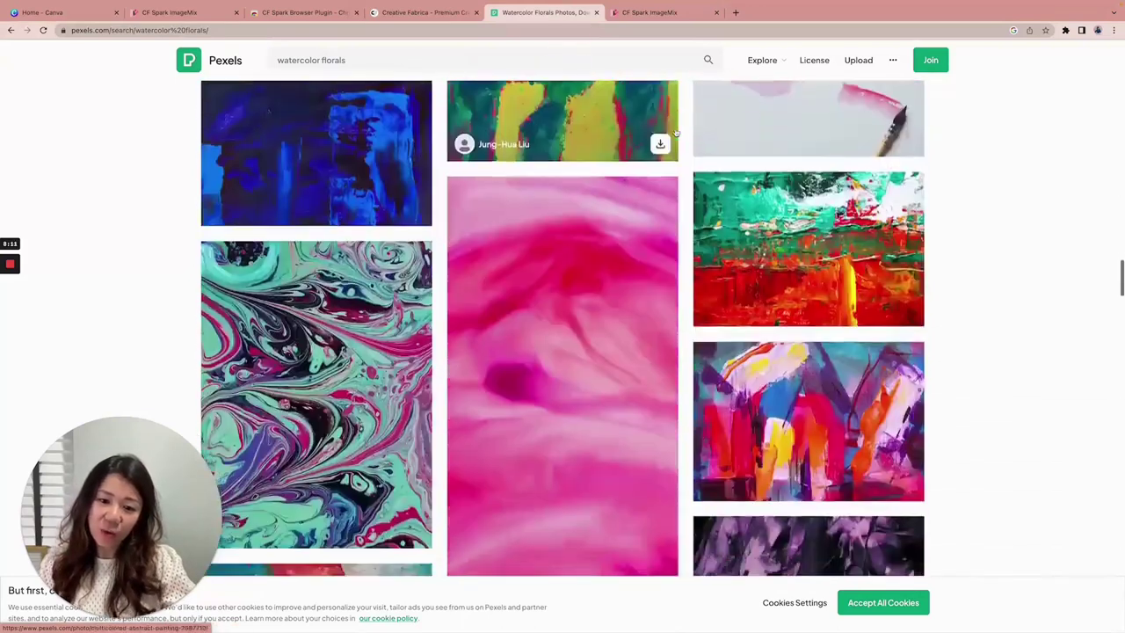
{"action": "scroll", "coordinate": [676, 133], "scroll_direction": "down", "scroll_amount": 15}
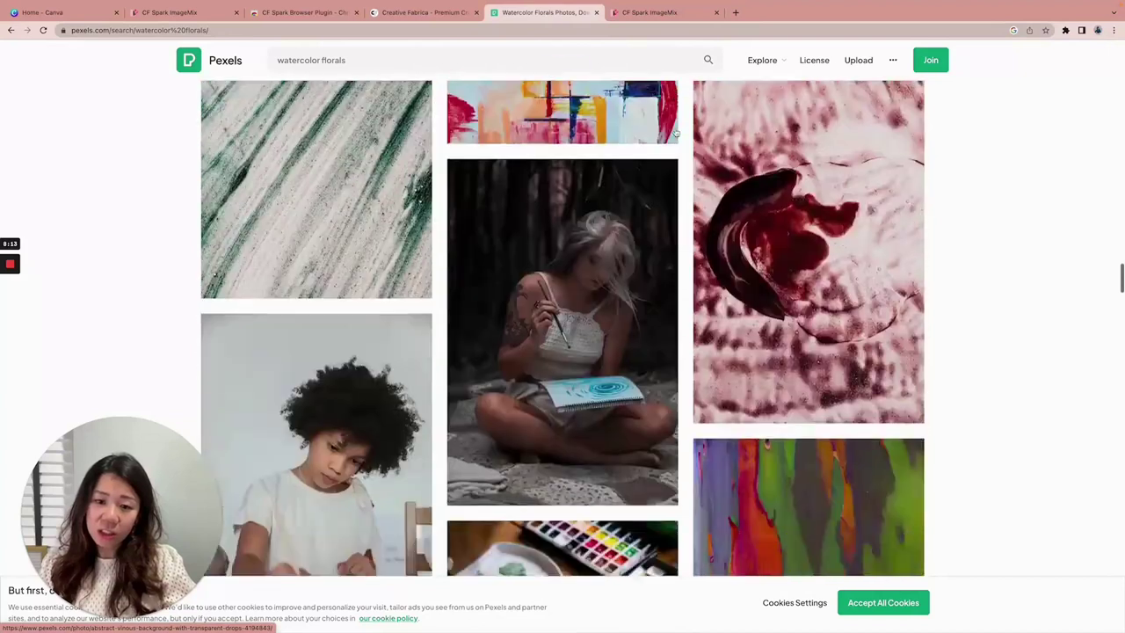
{"action": "scroll", "coordinate": [676, 133], "scroll_direction": "down", "scroll_amount": 2}
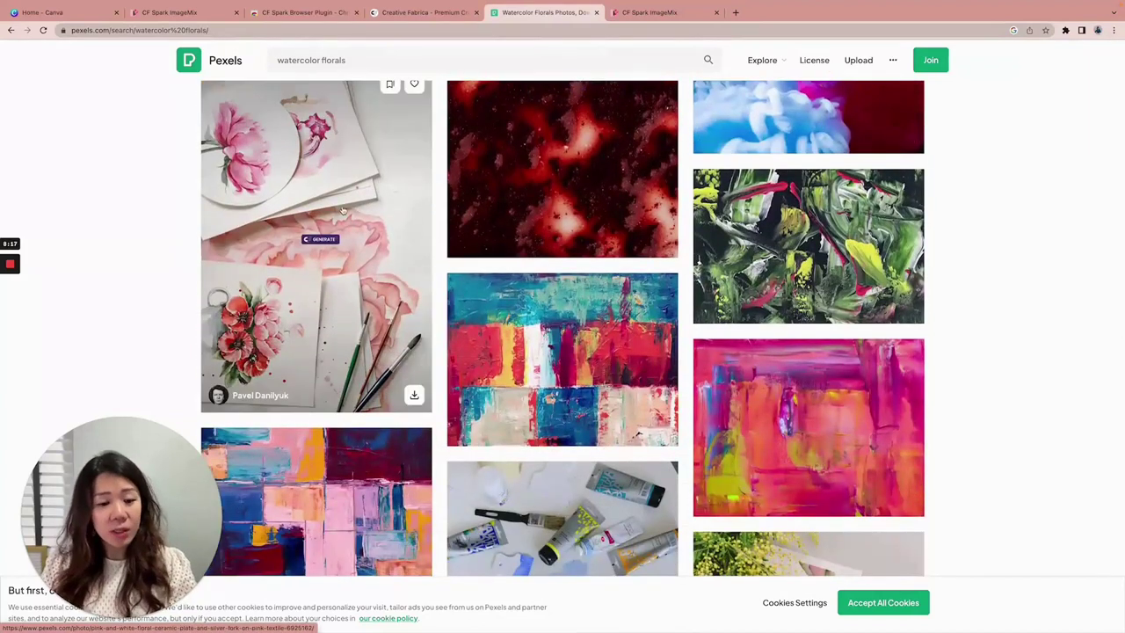
{"action": "scroll", "coordinate": [344, 211], "scroll_direction": "up", "scroll_amount": 1}
{"action": "left_click", "coordinate": [321, 273]}
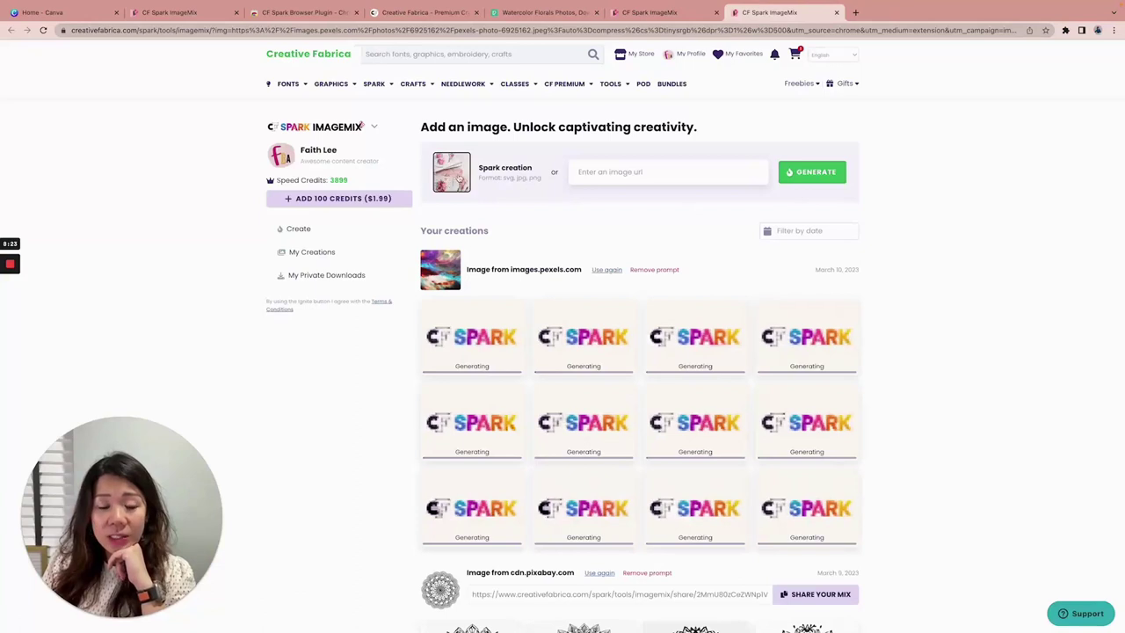
{"action": "mouse_move", "coordinate": [455, 185]}
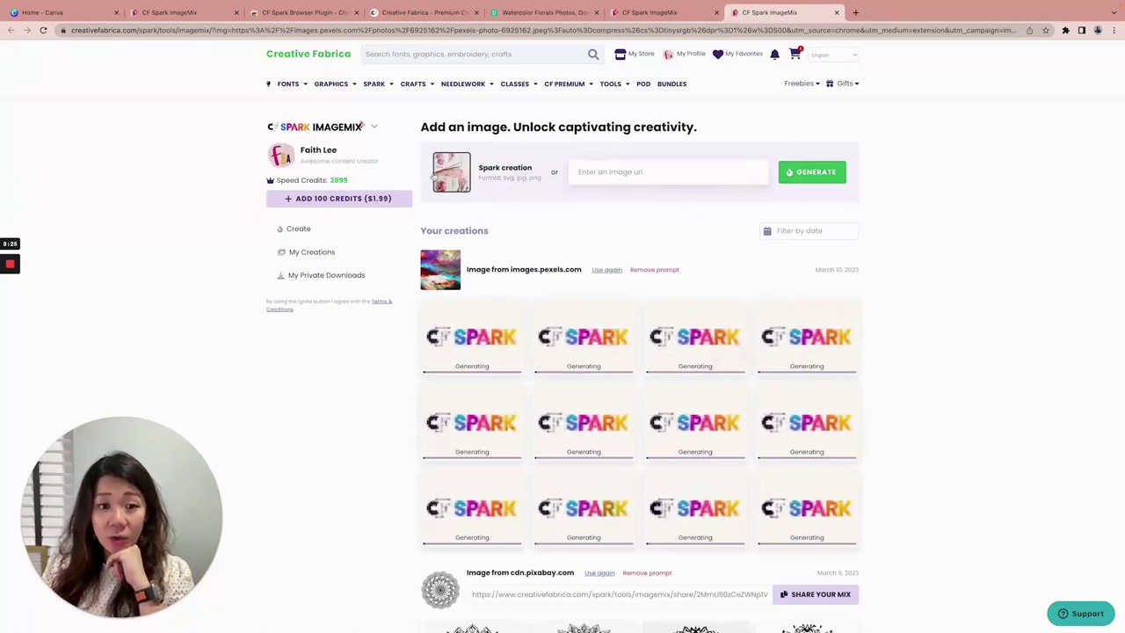
{"action": "left_click", "coordinate": [830, 175]}
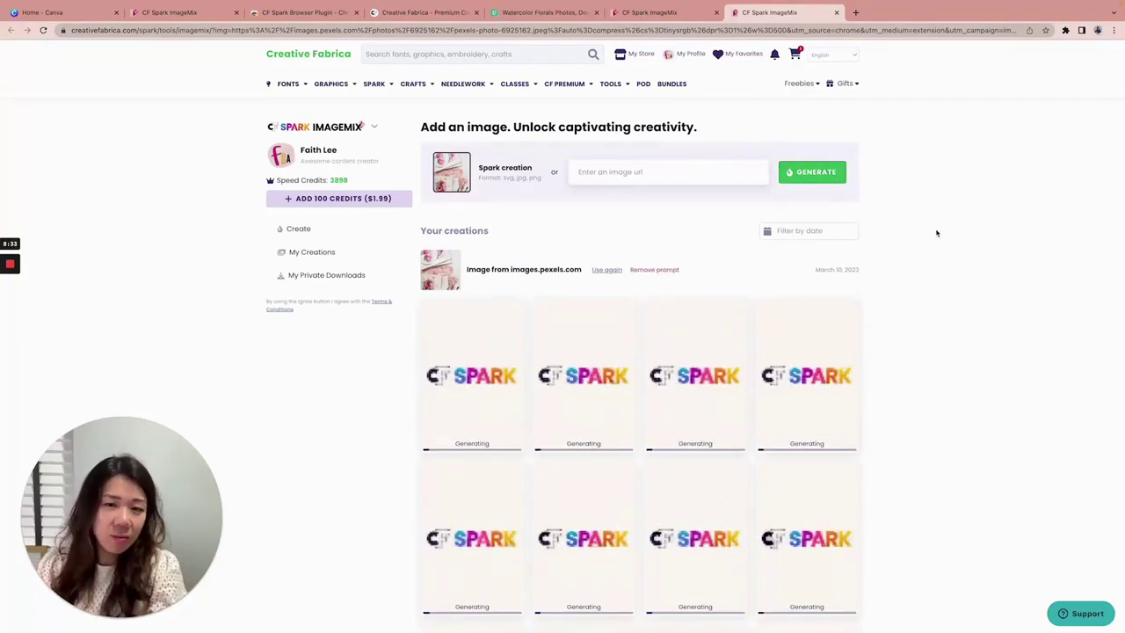
Check the two sets being generated and look through the earlier mandala, colourful abstract and purple bouquet creations
{"action": "scroll", "coordinate": [958, 229], "scroll_direction": "down", "scroll_amount": 1}
{"action": "scroll", "coordinate": [958, 230], "scroll_direction": "down", "scroll_amount": 5}
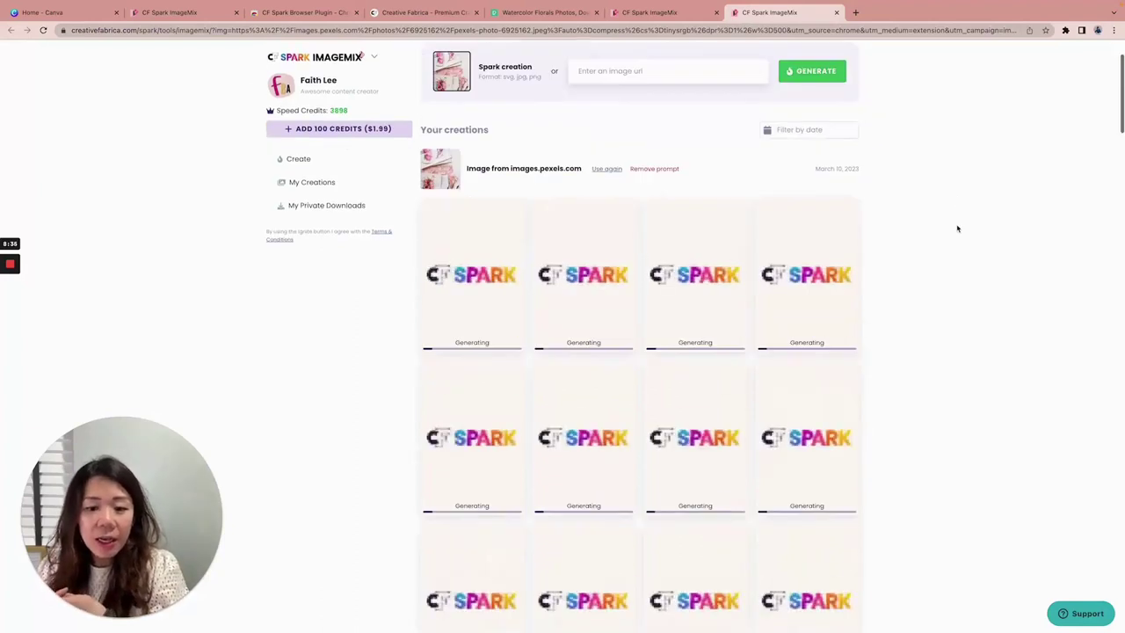
{"action": "scroll", "coordinate": [958, 227], "scroll_direction": "down", "scroll_amount": 10}
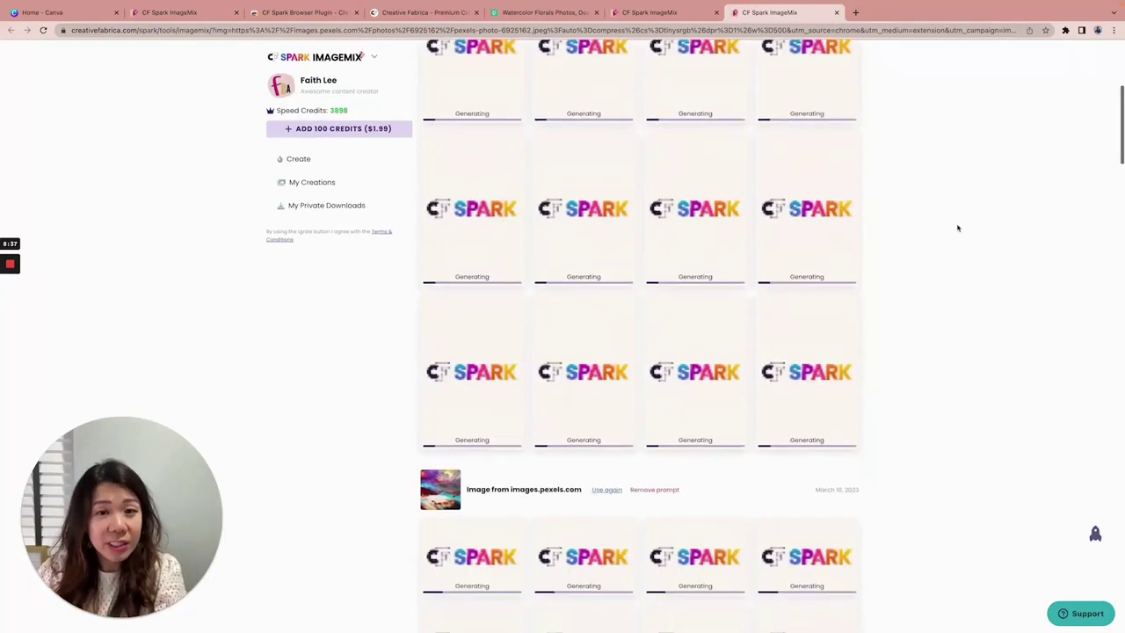
{"action": "scroll", "coordinate": [778, 225], "scroll_direction": "up", "scroll_amount": 2}
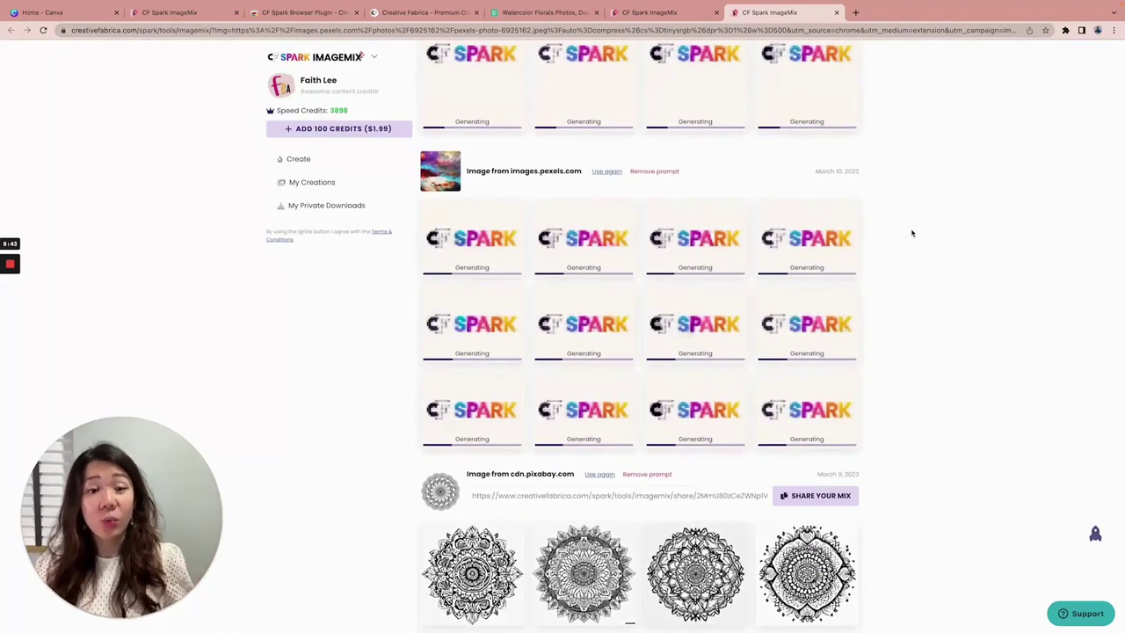
{"action": "scroll", "coordinate": [912, 233], "scroll_direction": "down", "scroll_amount": 8}
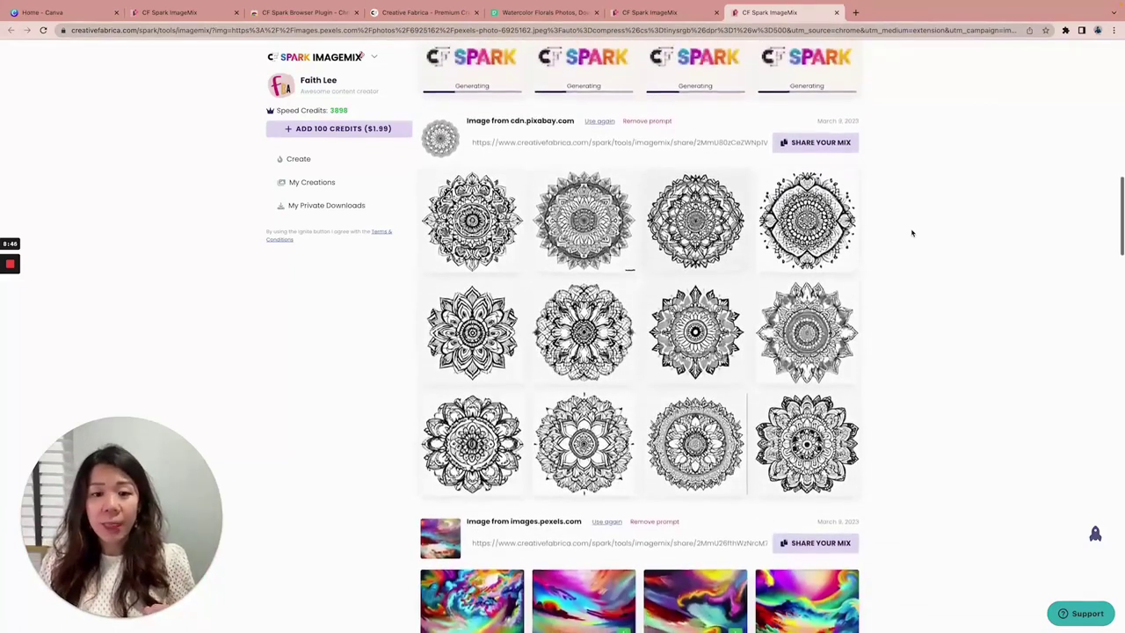
{"action": "scroll", "coordinate": [911, 232], "scroll_direction": "up", "scroll_amount": 1}
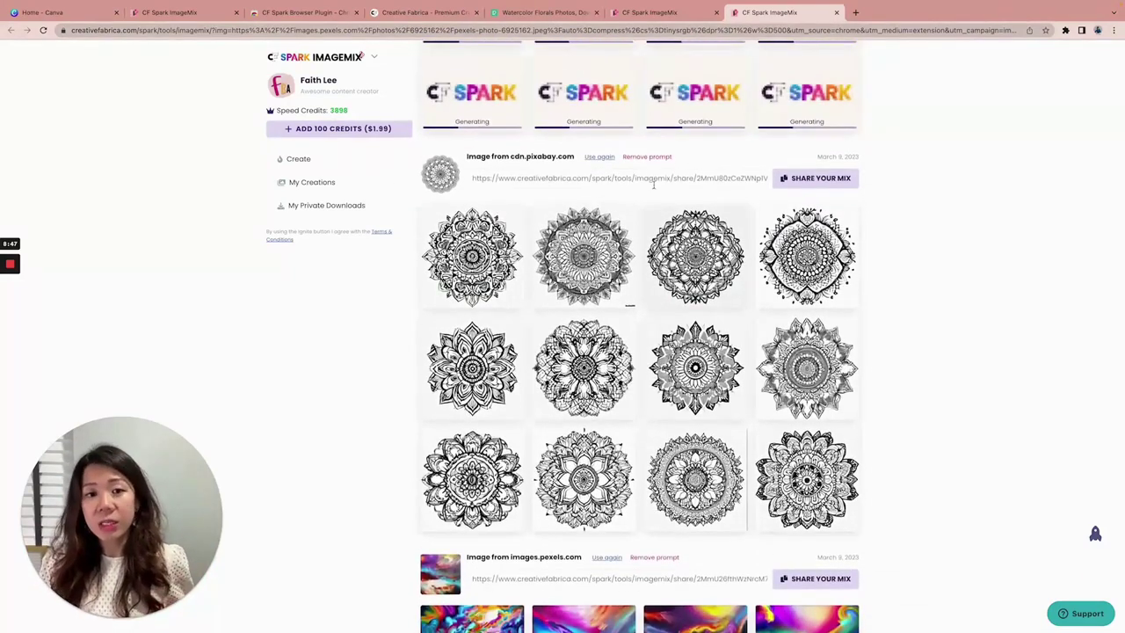
{"action": "mouse_move", "coordinate": [839, 241]}
{"action": "scroll", "coordinate": [839, 241], "scroll_direction": "down", "scroll_amount": 2}
{"action": "scroll", "coordinate": [835, 176], "scroll_direction": "down", "scroll_amount": 8}
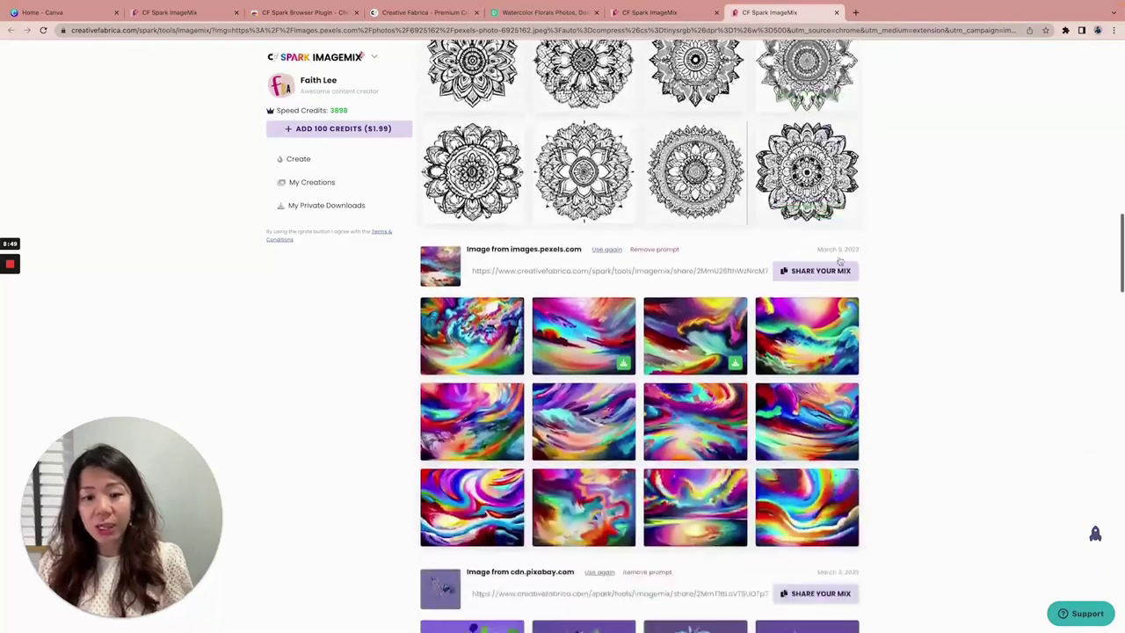
{"action": "scroll", "coordinate": [792, 378], "scroll_direction": "down", "scroll_amount": 5}
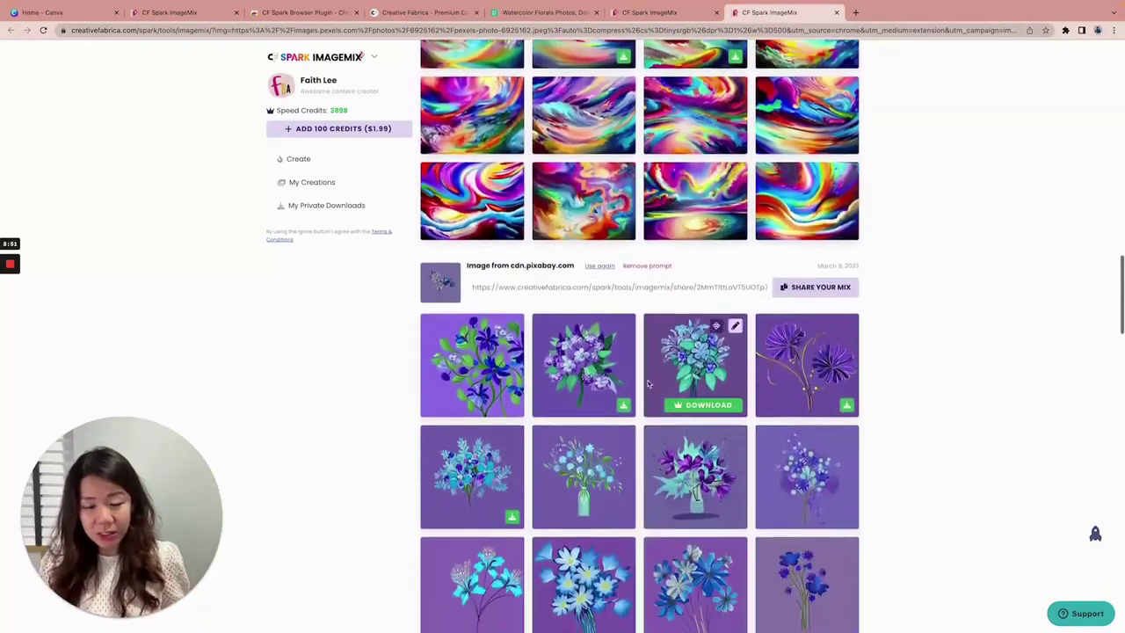
{"action": "scroll", "coordinate": [703, 365], "scroll_direction": "down", "scroll_amount": 1}
Download the fourth variation in the second row of the new colourful abstract set
{"action": "scroll", "coordinate": [703, 365], "scroll_direction": "up", "scroll_amount": 15}
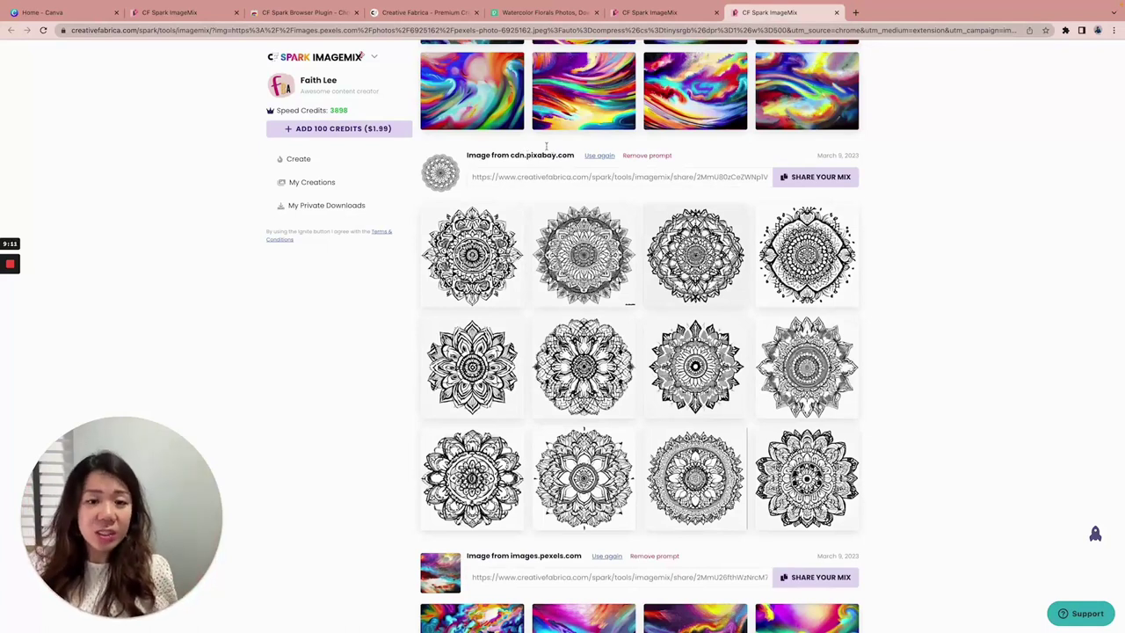
{"action": "scroll", "coordinate": [650, 182], "scroll_direction": "up", "scroll_amount": 1}
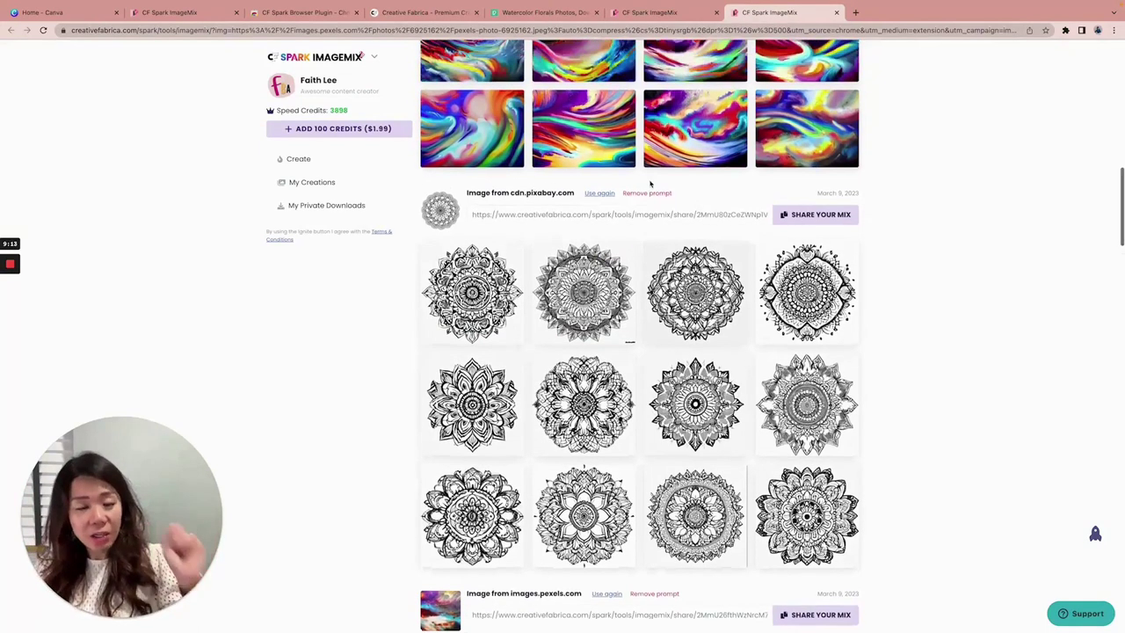
{"action": "scroll", "coordinate": [661, 188], "scroll_direction": "up", "scroll_amount": 2}
{"action": "scroll", "coordinate": [661, 187], "scroll_direction": "up", "scroll_amount": 5}
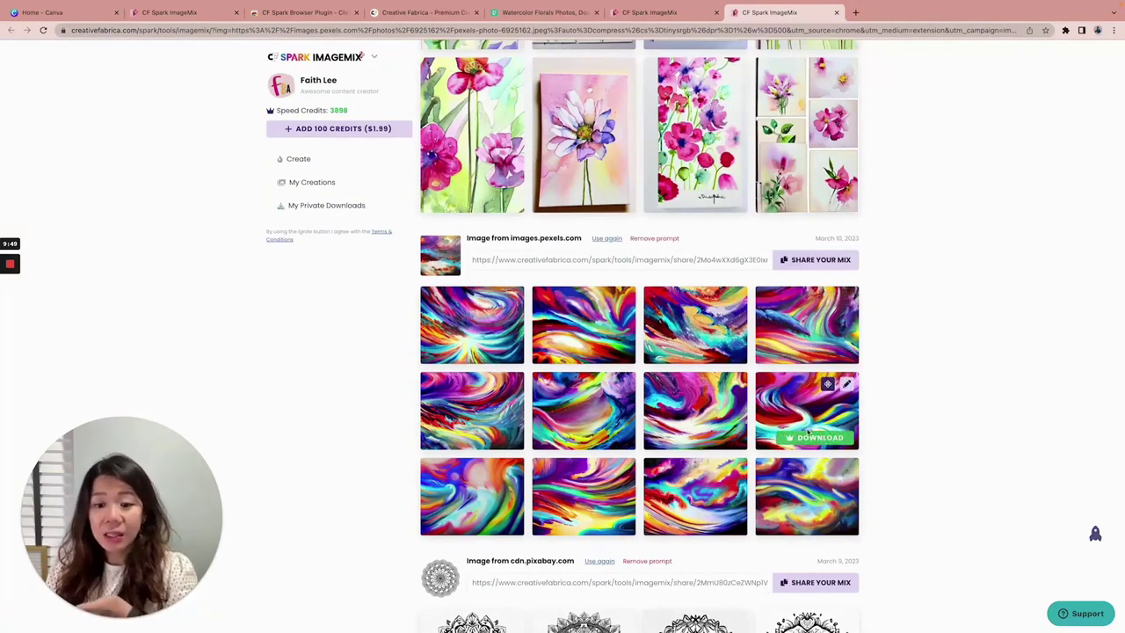
{"action": "left_click", "coordinate": [812, 438]}
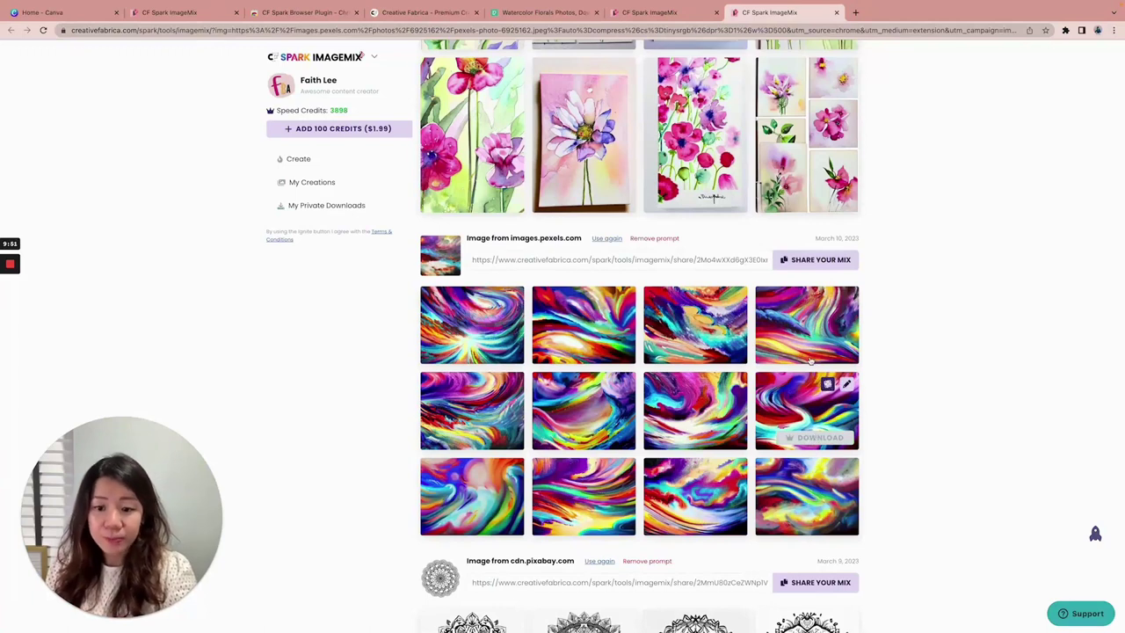
{"action": "scroll", "coordinate": [816, 426], "scroll_direction": "down", "scroll_amount": 1}
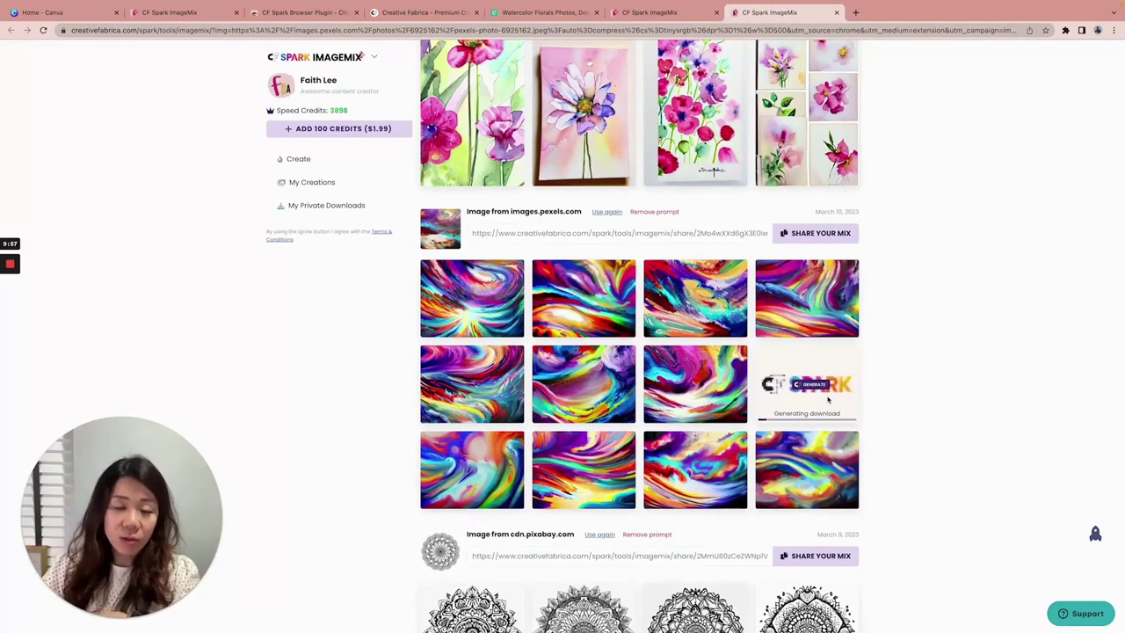
Download the last three variations in the new watercolor floral set: the single daisy, the pink blossoms and the flower collage
{"action": "scroll", "coordinate": [828, 400], "scroll_direction": "up", "scroll_amount": 3}
{"action": "scroll", "coordinate": [828, 400], "scroll_direction": "up", "scroll_amount": 5}
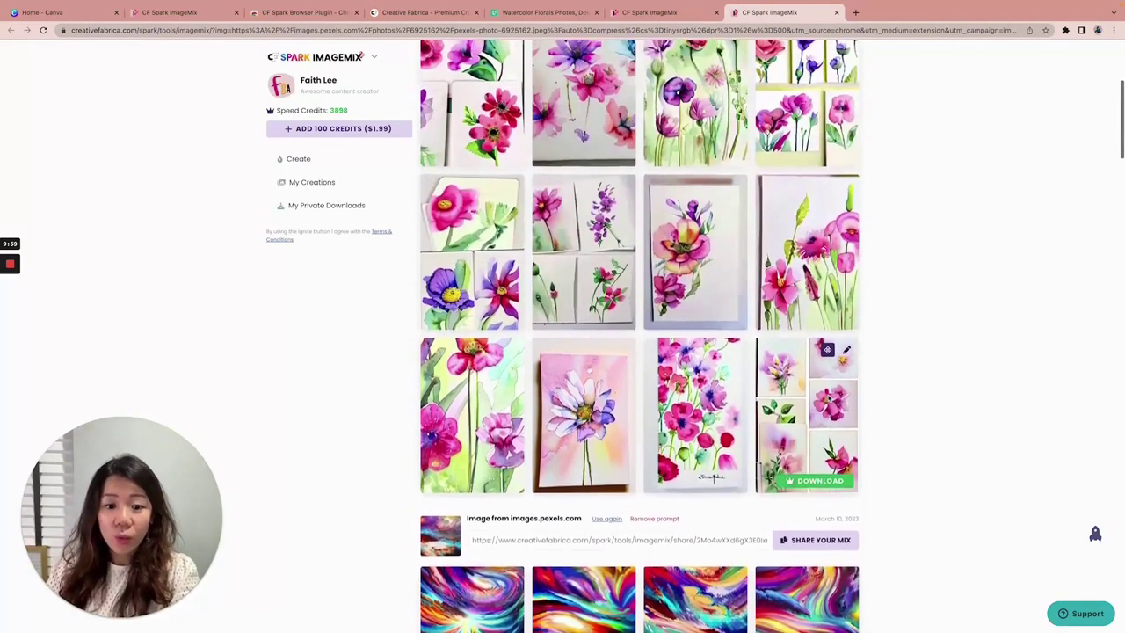
{"action": "scroll", "coordinate": [828, 400], "scroll_direction": "up", "scroll_amount": 2}
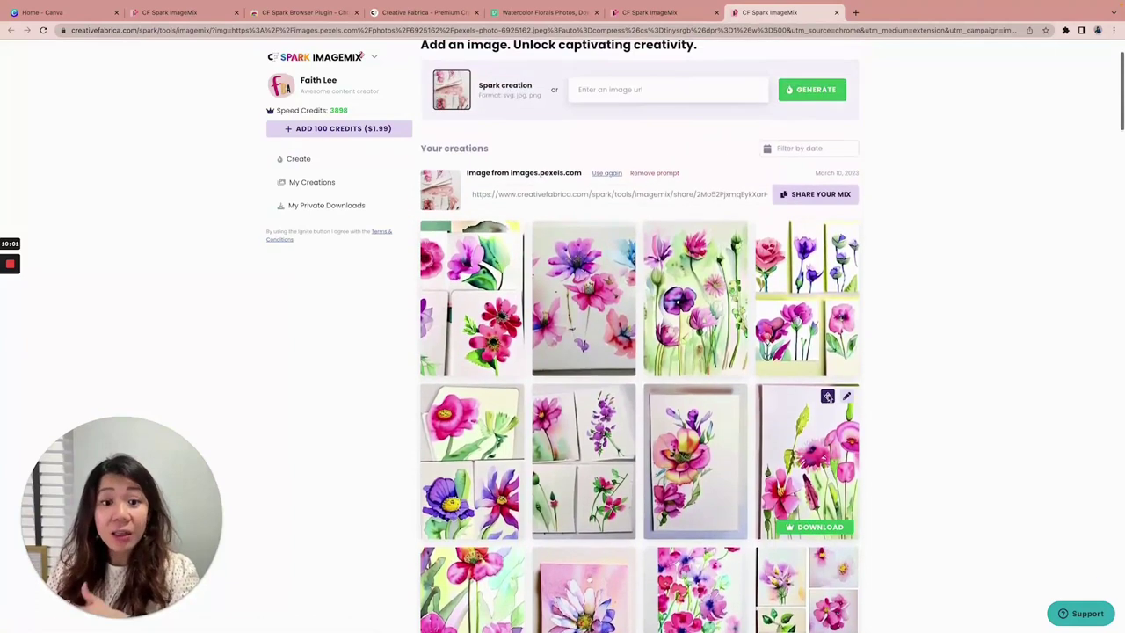
{"action": "scroll", "coordinate": [828, 400], "scroll_direction": "down", "scroll_amount": 3}
{"action": "scroll", "coordinate": [828, 400], "scroll_direction": "down", "scroll_amount": 1}
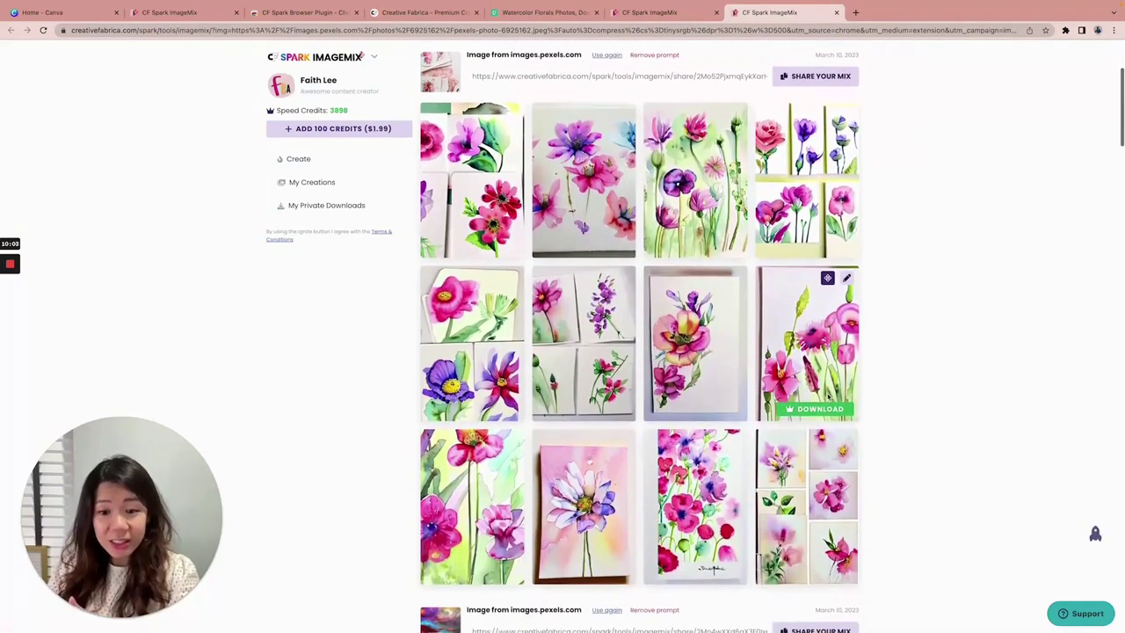
{"action": "scroll", "coordinate": [648, 346], "scroll_direction": "down", "scroll_amount": 2}
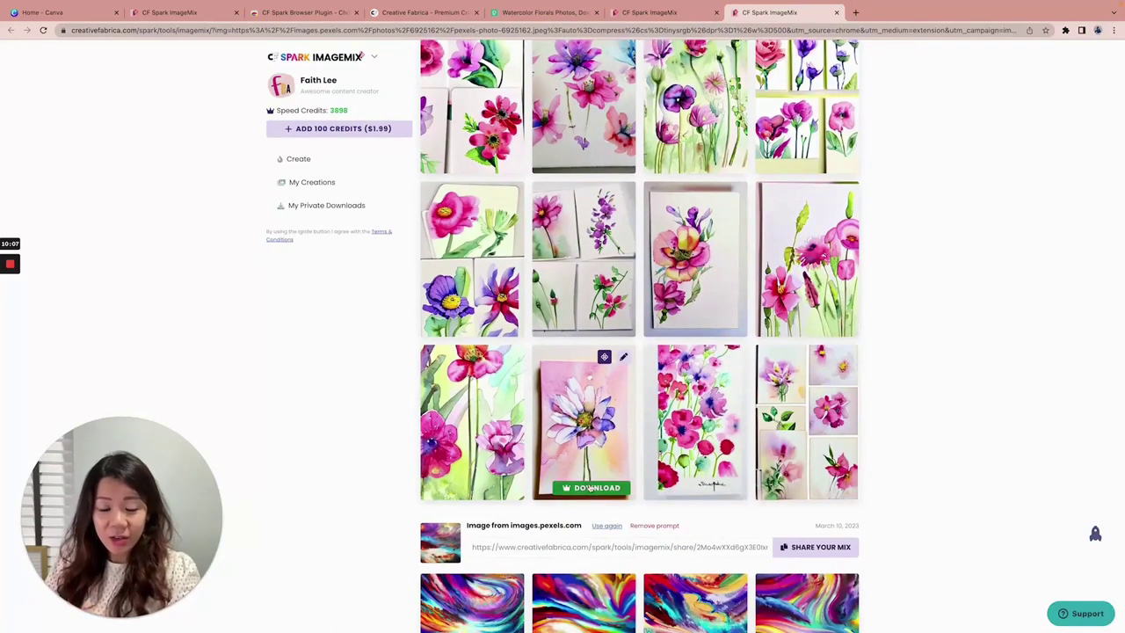
{"action": "left_click", "coordinate": [794, 488]}
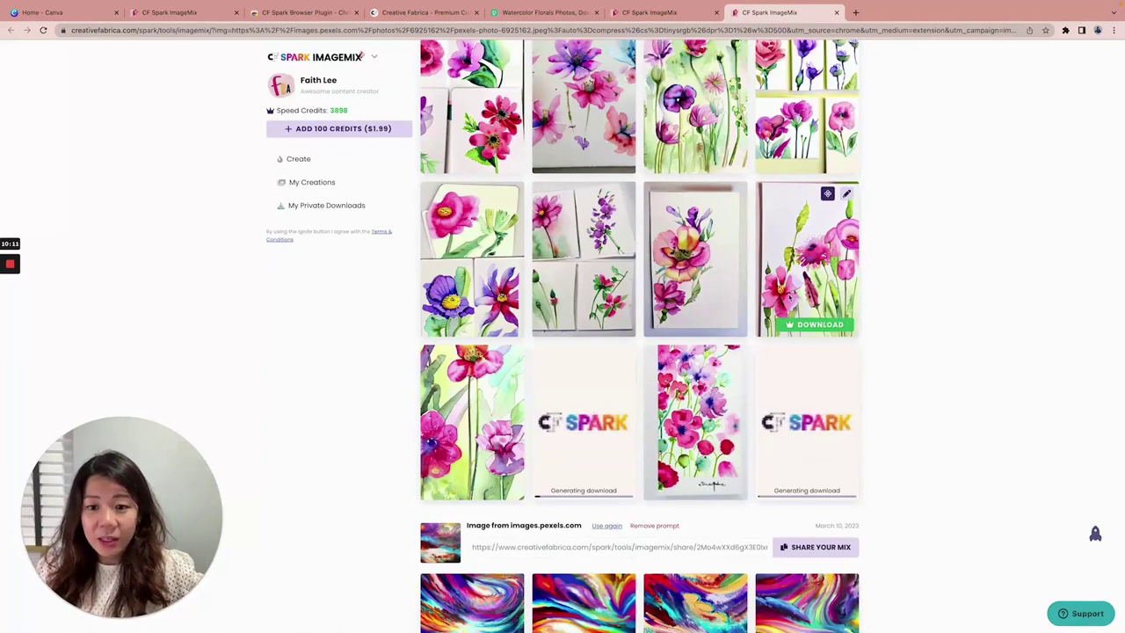
{"action": "scroll", "coordinate": [817, 227], "scroll_direction": "up", "scroll_amount": 1}
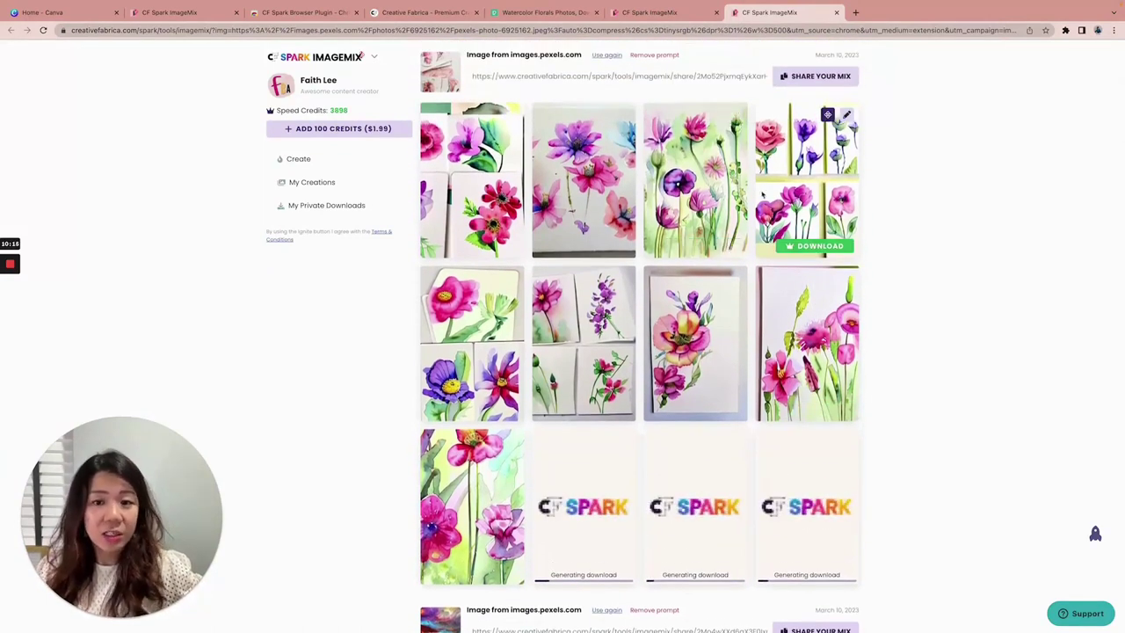
Look over the top rows of the floral set, and return to the CF Spark Browser Plugin's overview in the Chrome Web Store
{"action": "scroll", "coordinate": [714, 132], "scroll_direction": "up", "scroll_amount": 1}
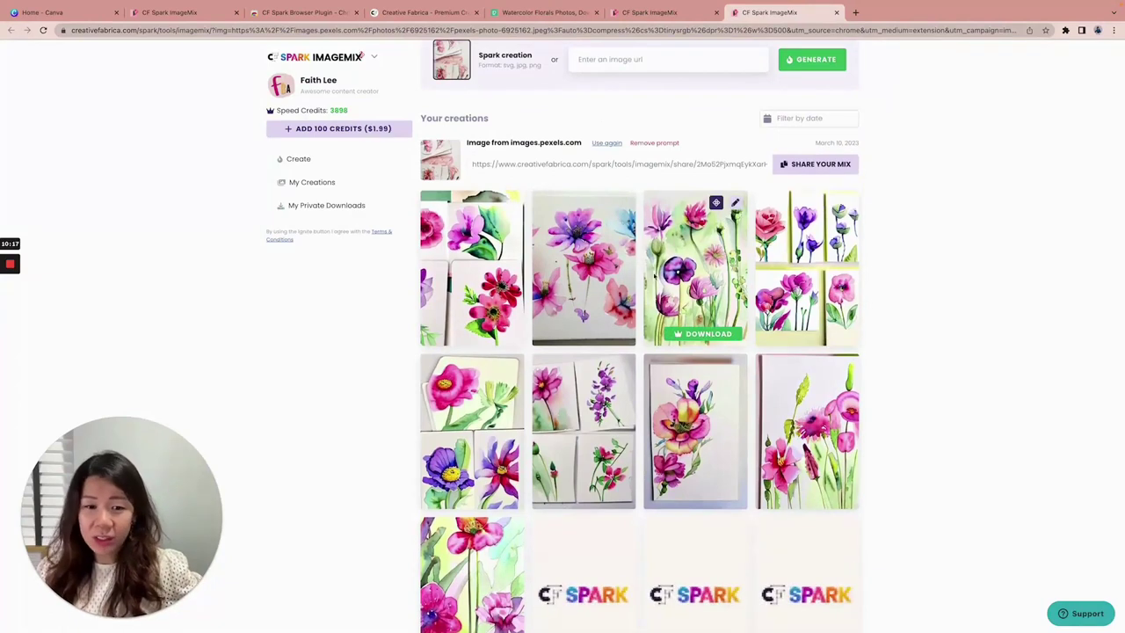
{"action": "scroll", "coordinate": [714, 269], "scroll_direction": "up", "scroll_amount": 1}
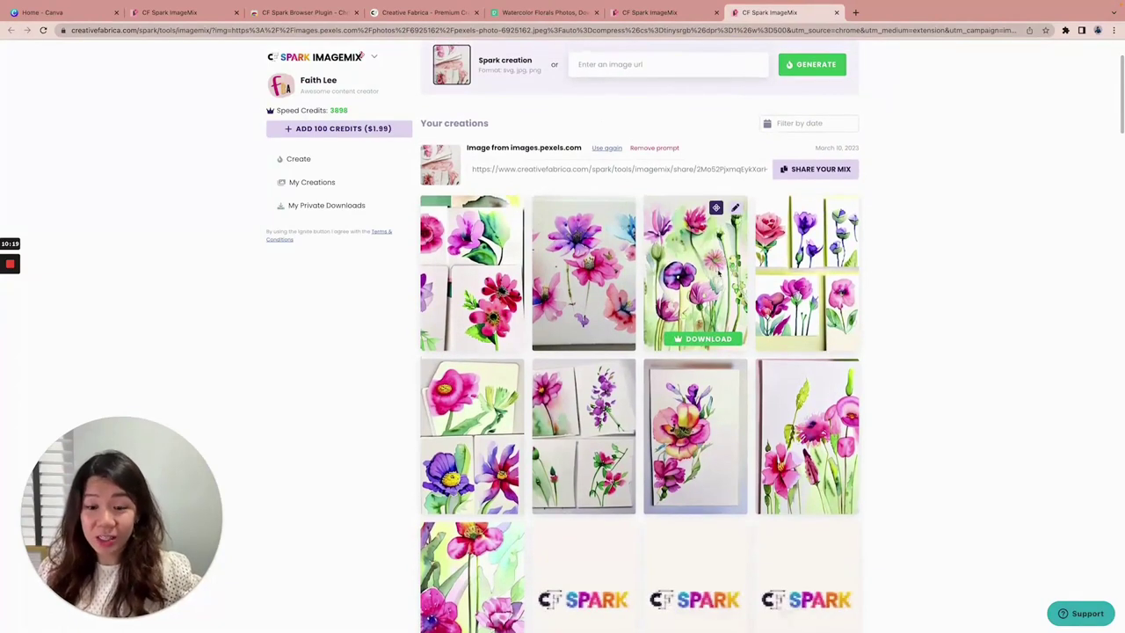
{"action": "scroll", "coordinate": [871, 261], "scroll_direction": "up", "scroll_amount": 1}
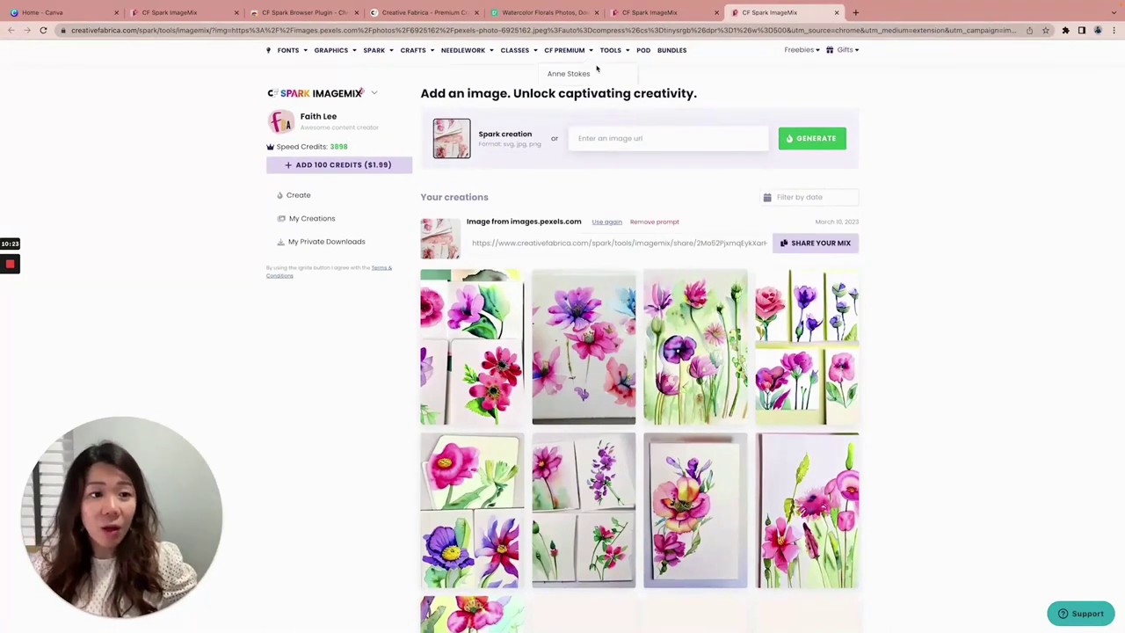
{"action": "left_click", "coordinate": [307, 13]}
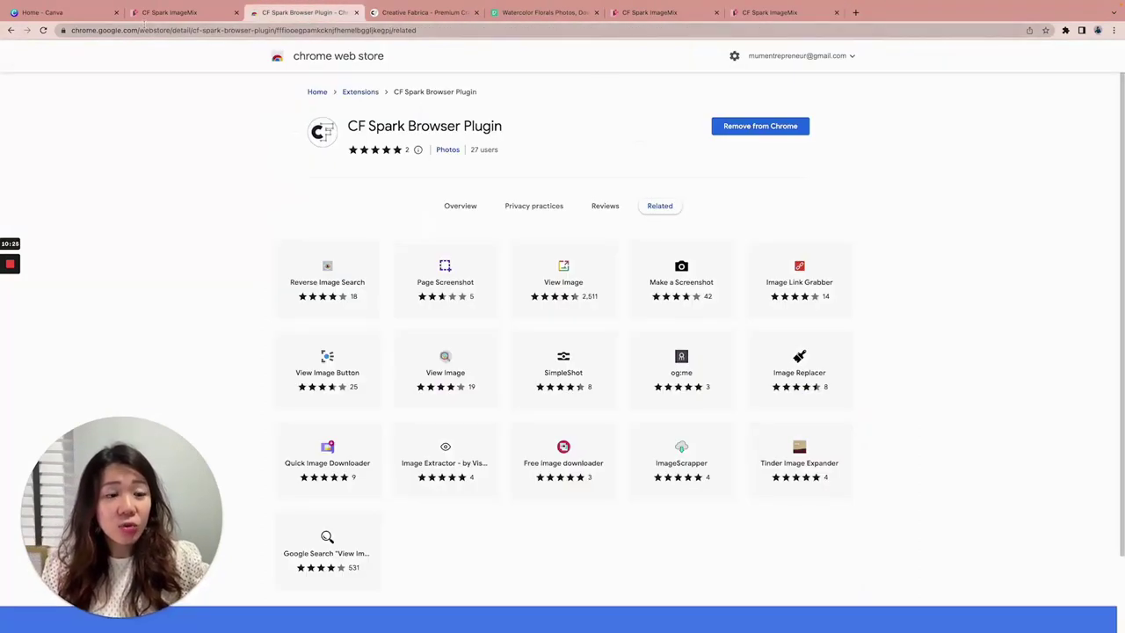
{"action": "left_click", "coordinate": [11, 31]}
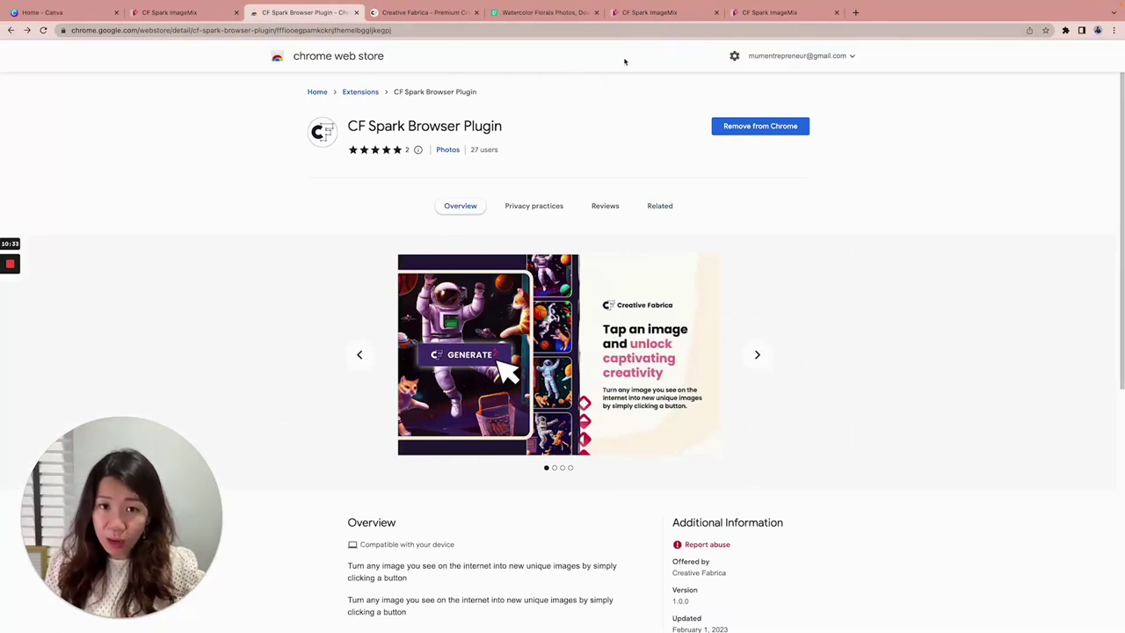
Return to the ImageMix creations and download the ready flower variations from the purple-background bouquet set
{"action": "left_click", "coordinate": [537, 12]}
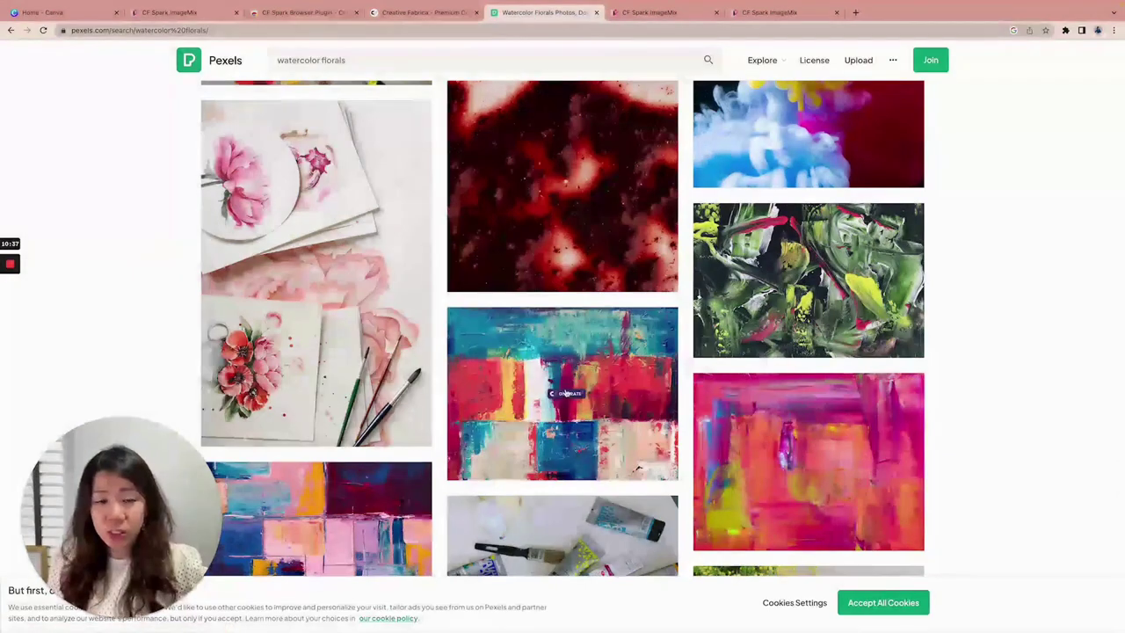
{"action": "left_click", "coordinate": [674, 12]}
{"action": "left_click", "coordinate": [816, 124]}
{"action": "scroll", "coordinate": [800, 291], "scroll_direction": "down", "scroll_amount": 3}
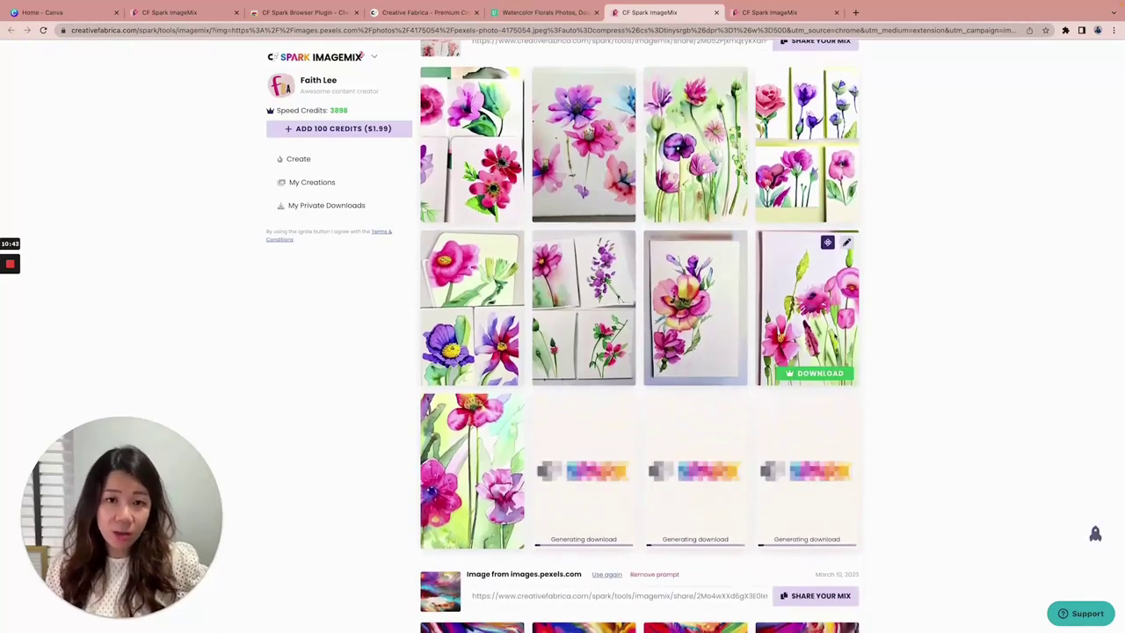
{"action": "scroll", "coordinate": [794, 350], "scroll_direction": "down", "scroll_amount": 5}
{"action": "scroll", "coordinate": [832, 300], "scroll_direction": "down", "scroll_amount": 5}
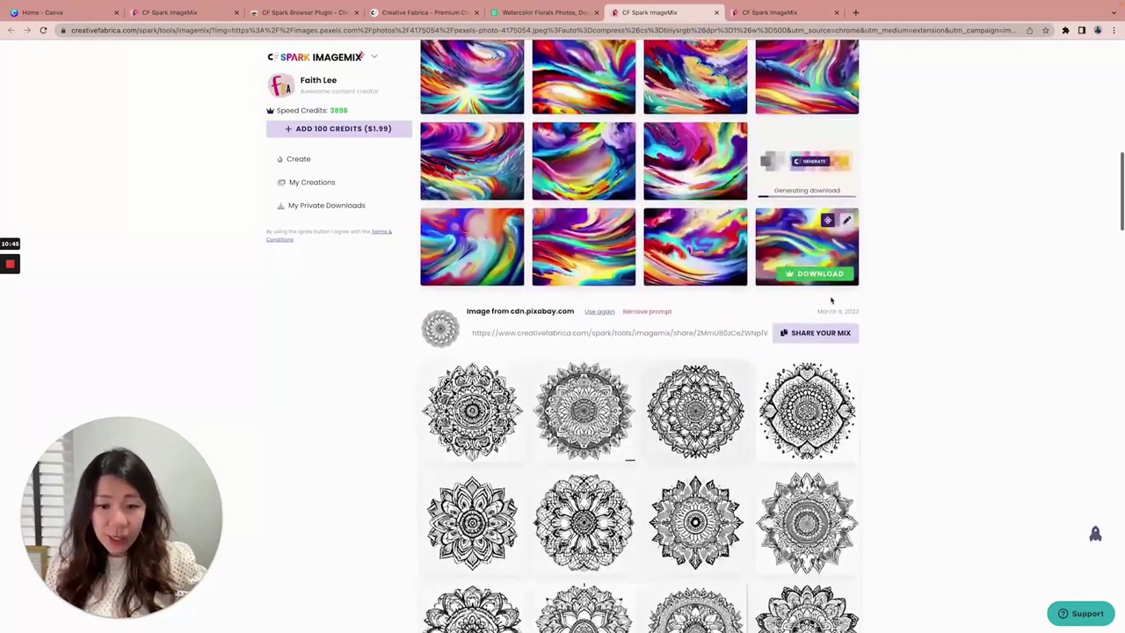
{"action": "scroll", "coordinate": [828, 296], "scroll_direction": "down", "scroll_amount": 7}
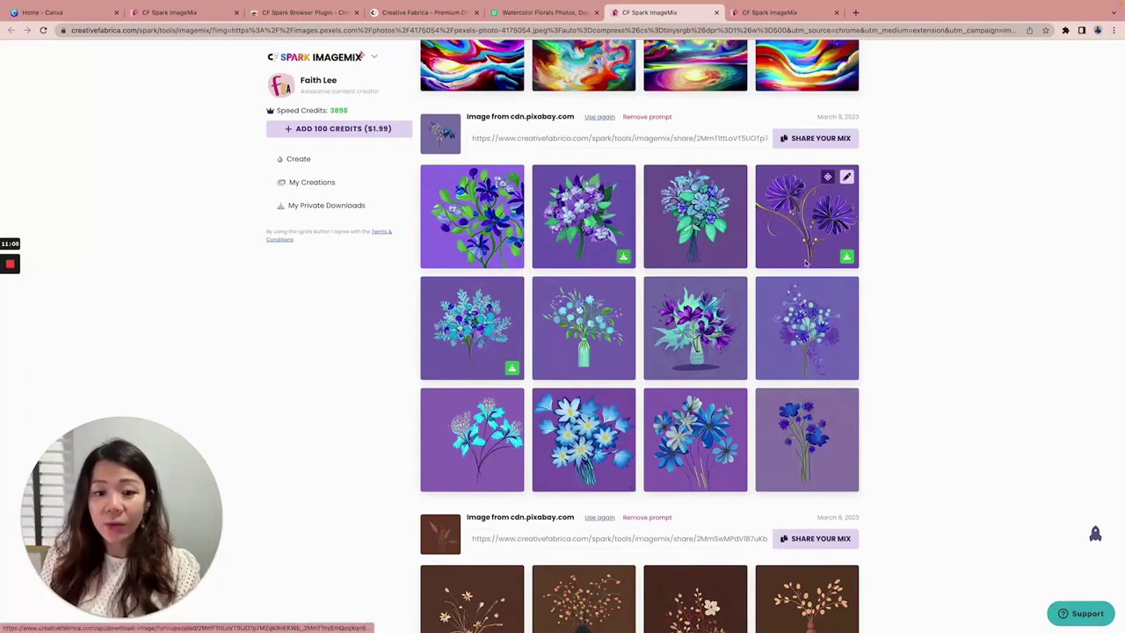
{"action": "left_click", "coordinate": [623, 256]}
{"action": "left_click", "coordinate": [846, 255]}
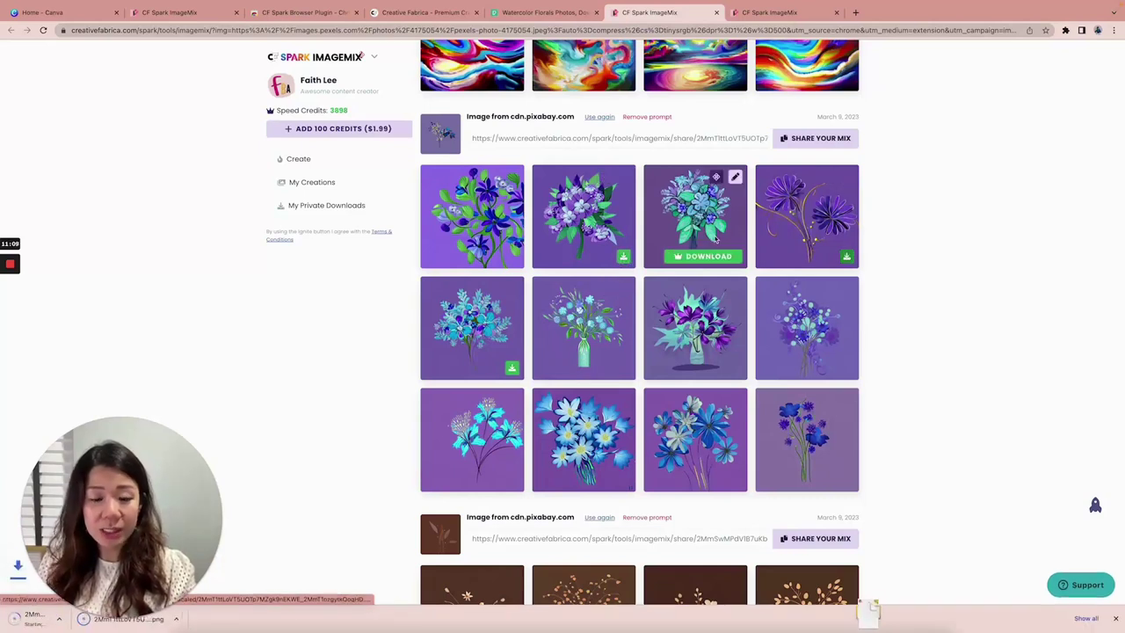
Switch to Canva and search the new-design types for "us let"
{"action": "left_click", "coordinate": [73, 12]}
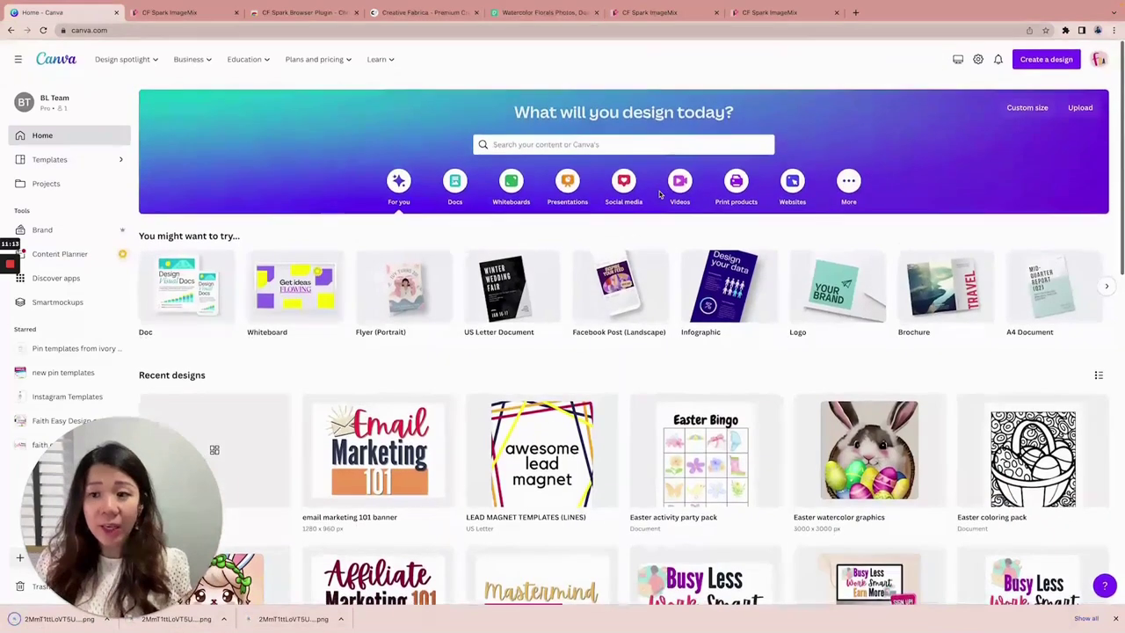
{"action": "scroll", "coordinate": [659, 193], "scroll_direction": "down", "scroll_amount": 1}
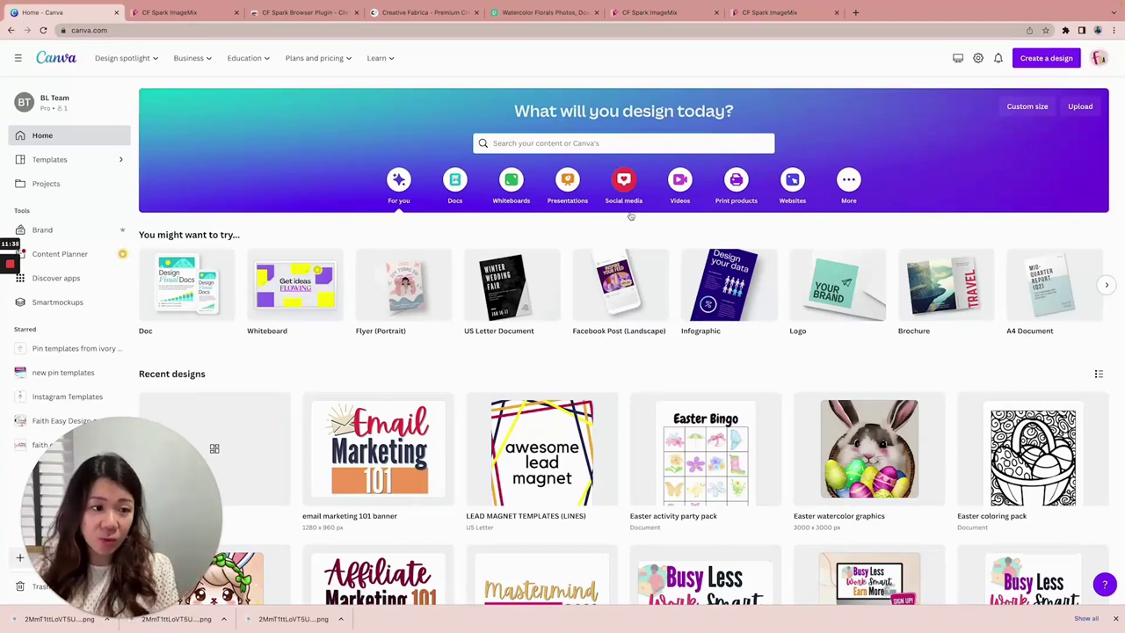
{"action": "scroll", "coordinate": [747, 213], "scroll_direction": "down", "scroll_amount": 1}
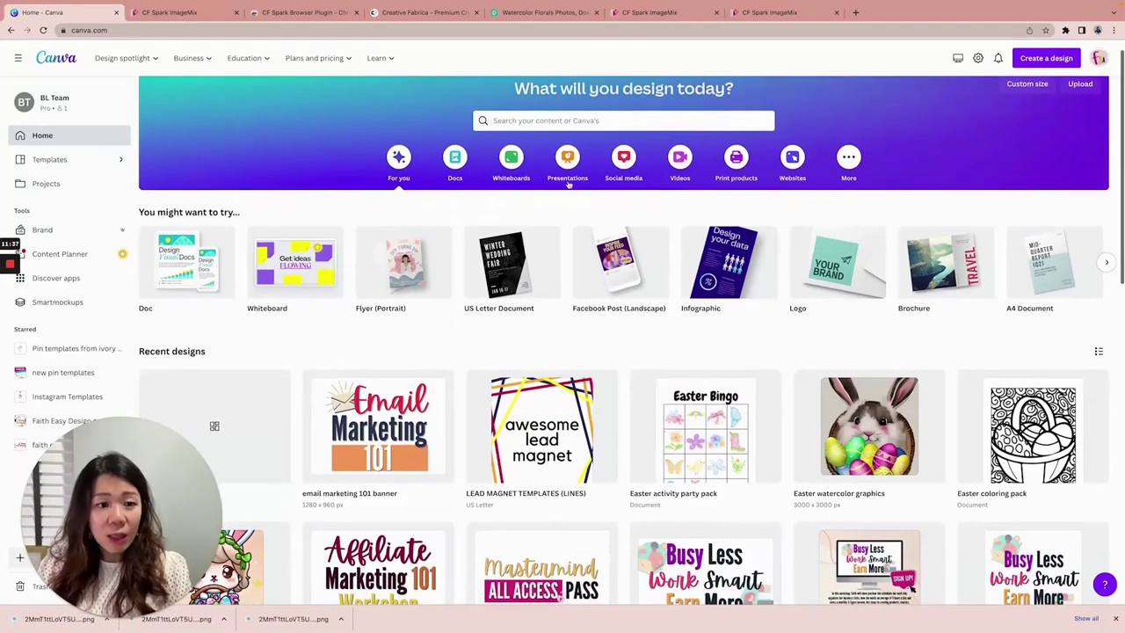
{"action": "scroll", "coordinate": [874, 210], "scroll_direction": "up", "scroll_amount": 1}
{"action": "left_click", "coordinate": [1047, 58]}
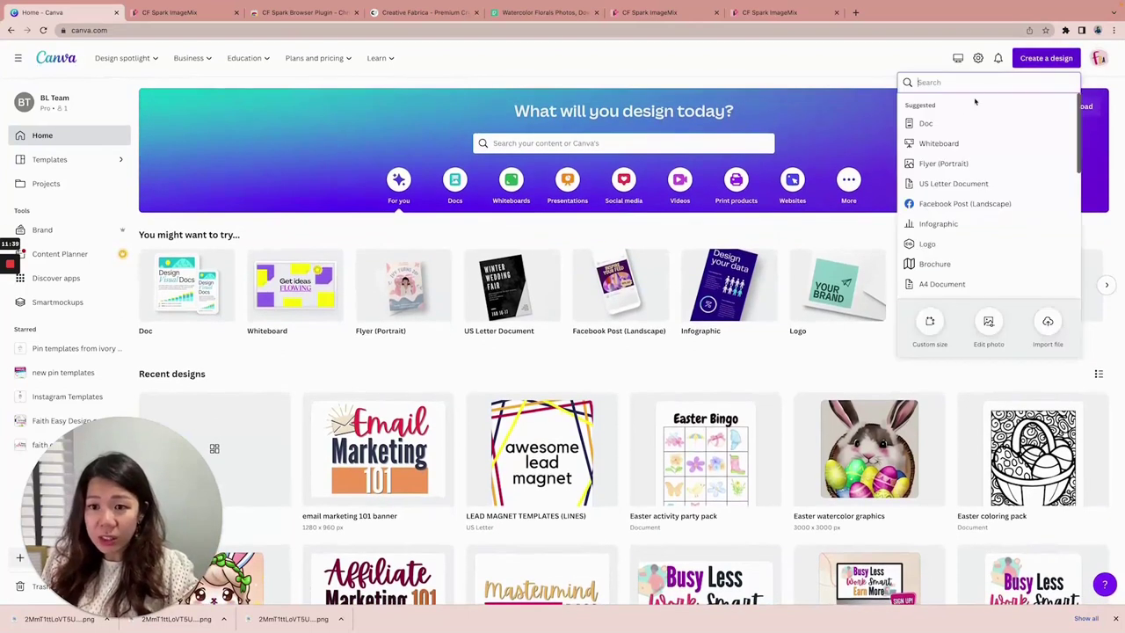
{"action": "type", "text": "us let"}
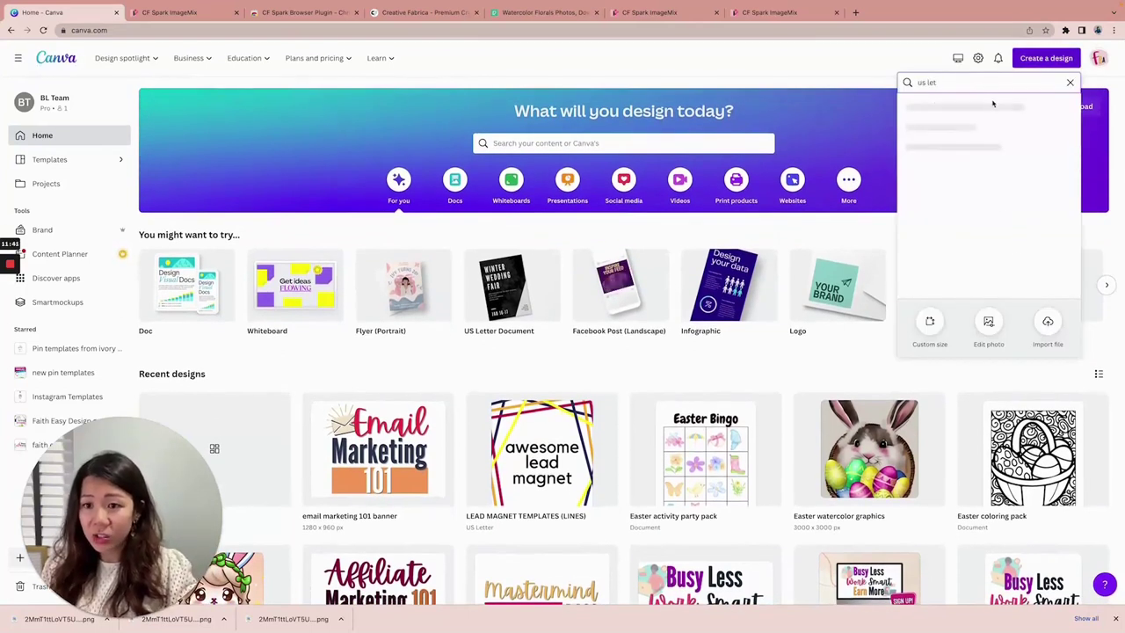
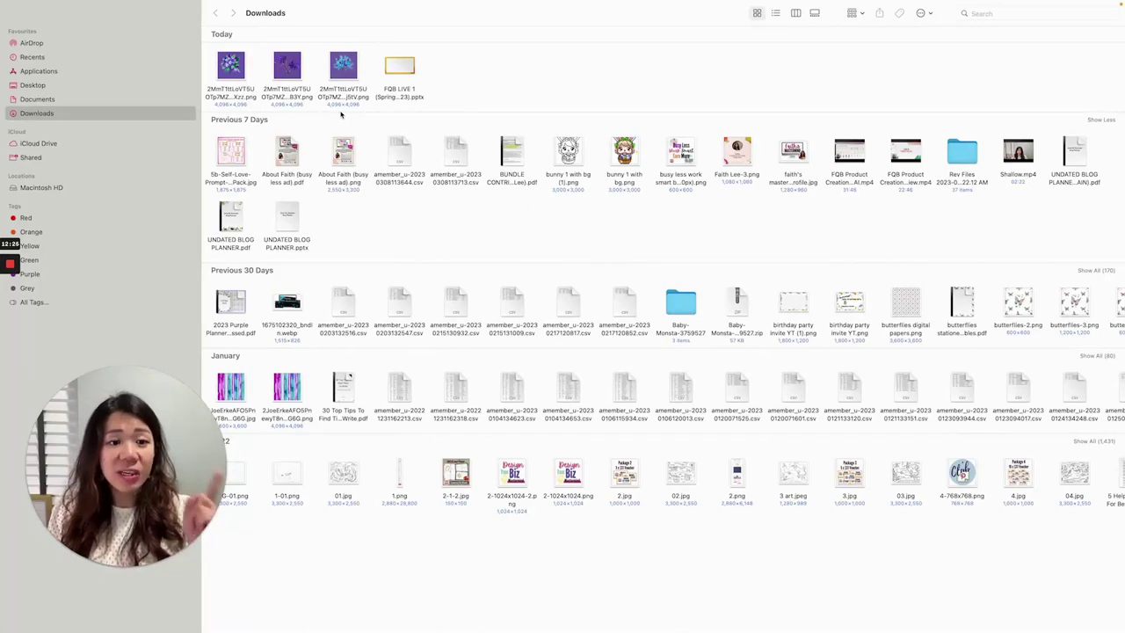
Take the Finder Downloads window out of full screen and switch back to Google Chrome
{"action": "mouse_move", "coordinate": [33, 4]}
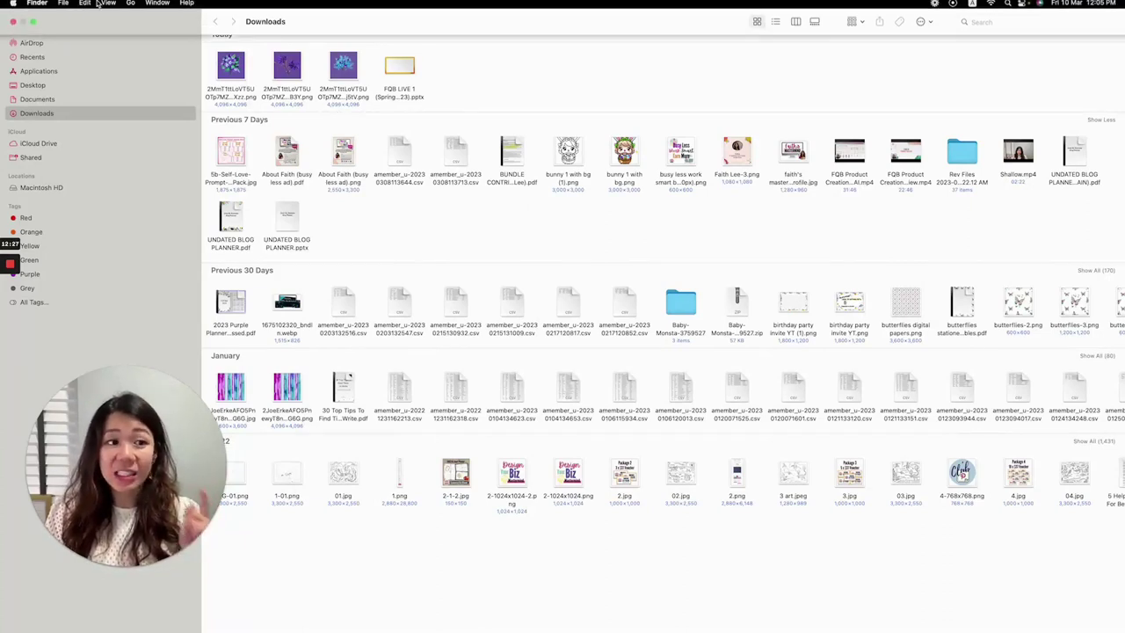
{"action": "left_click", "coordinate": [33, 25]}
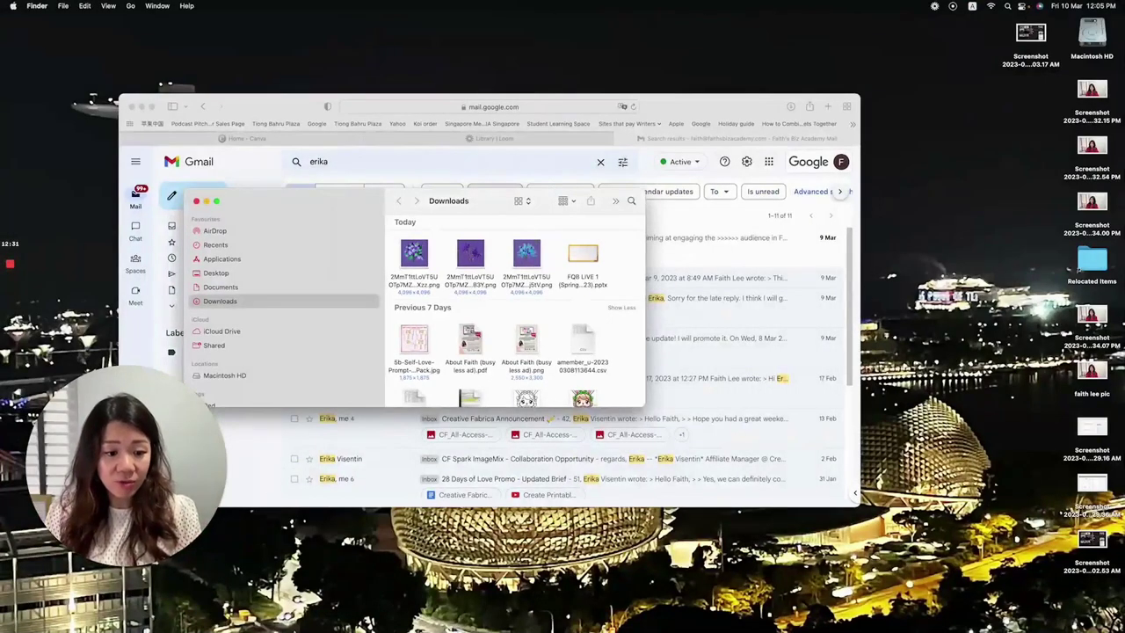
{"action": "mouse_move", "coordinate": [302, 627]}
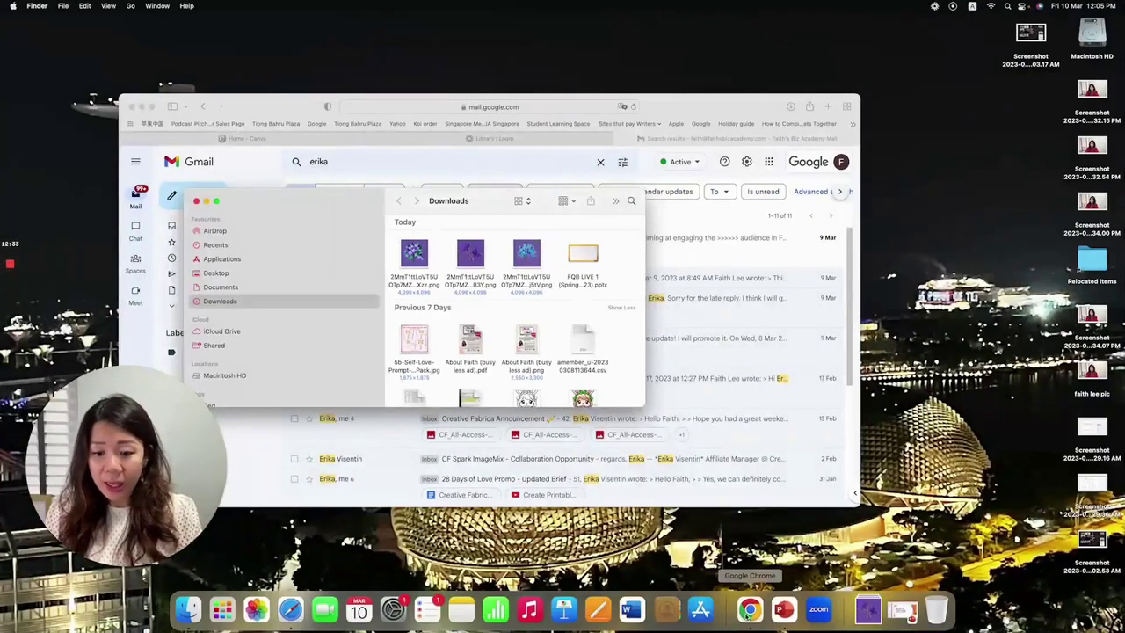
{"action": "left_click", "coordinate": [748, 609]}
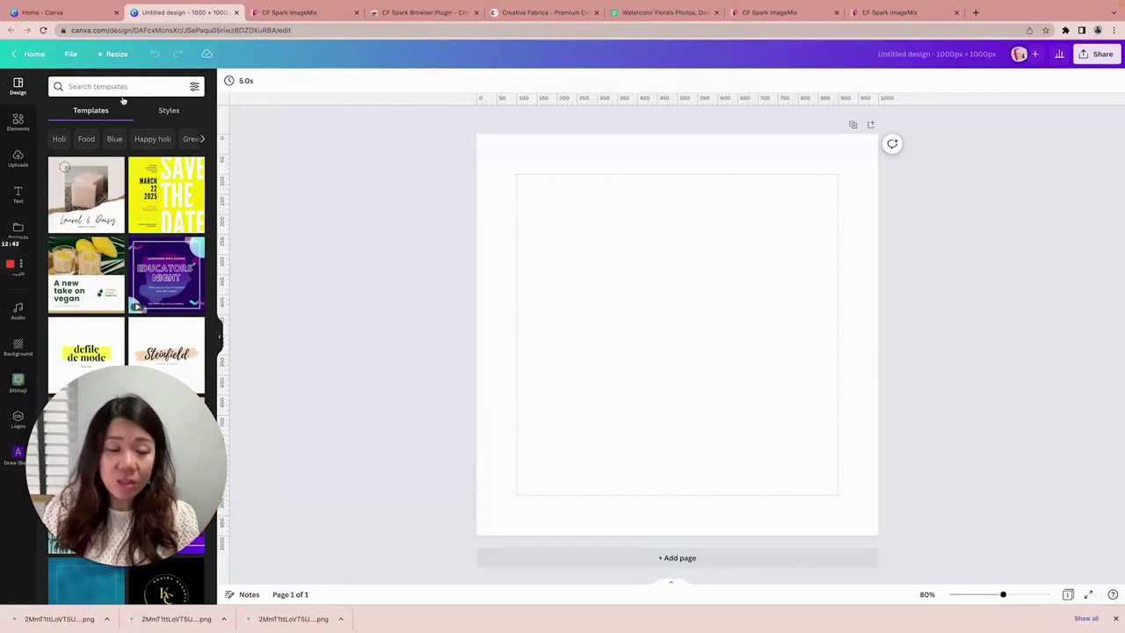
Add the uploaded purple bouquet with green leaves to the blank 1000 × 1000 px Canva page
{"action": "left_click", "coordinate": [18, 158]}
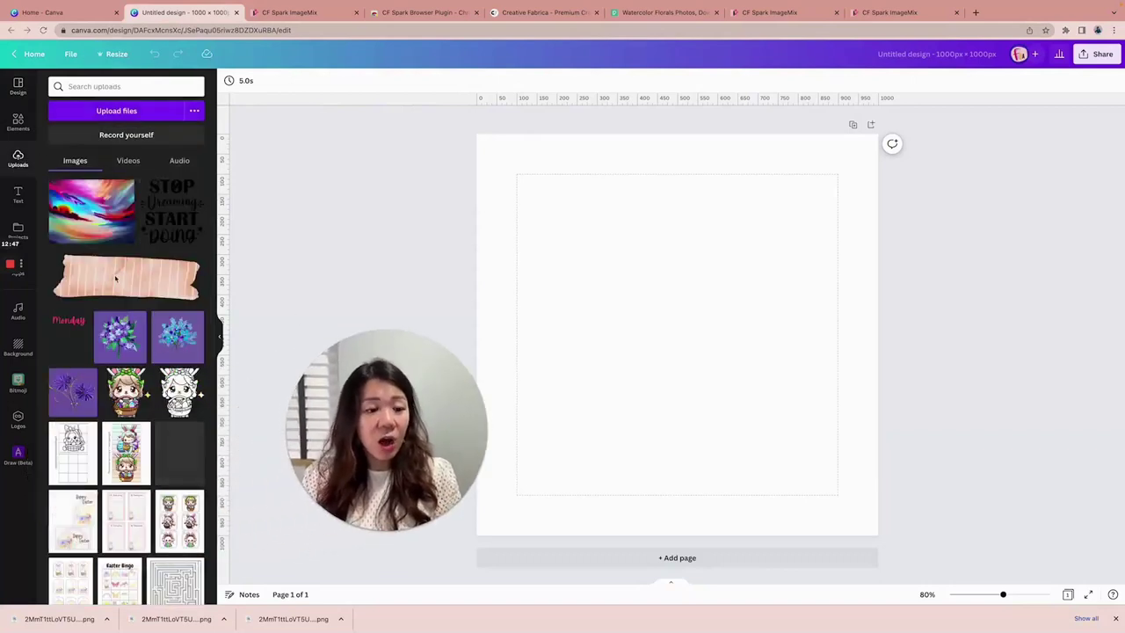
{"action": "scroll", "coordinate": [141, 243], "scroll_direction": "down", "scroll_amount": 2}
{"action": "scroll", "coordinate": [125, 351], "scroll_direction": "down", "scroll_amount": 2}
{"action": "scroll", "coordinate": [126, 352], "scroll_direction": "up", "scroll_amount": 2}
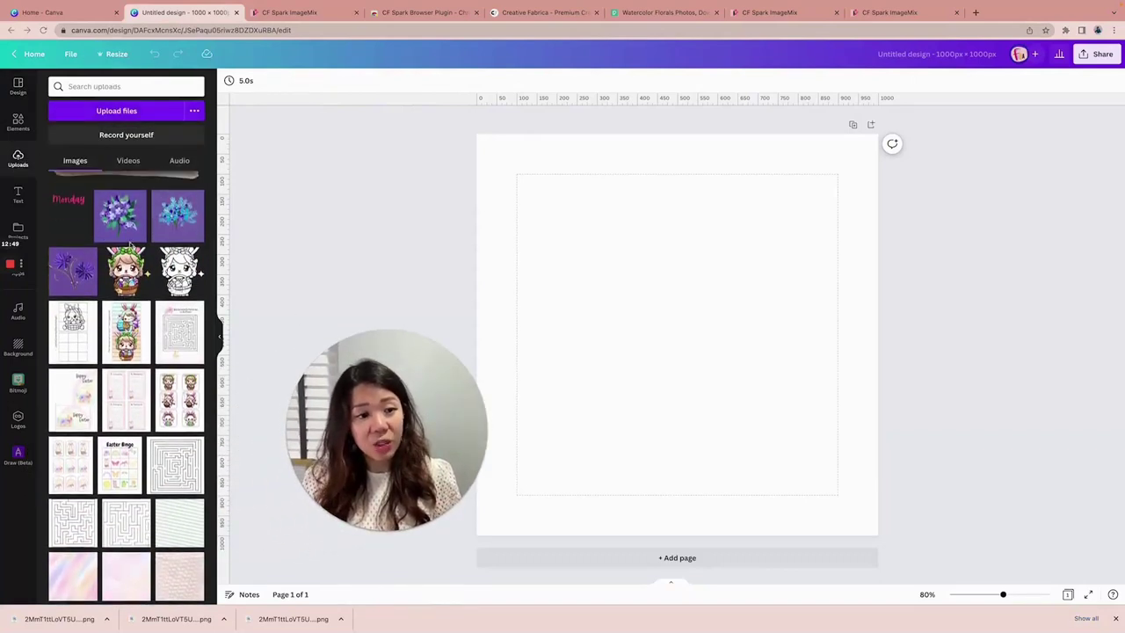
{"action": "scroll", "coordinate": [125, 211], "scroll_direction": "down", "scroll_amount": 1}
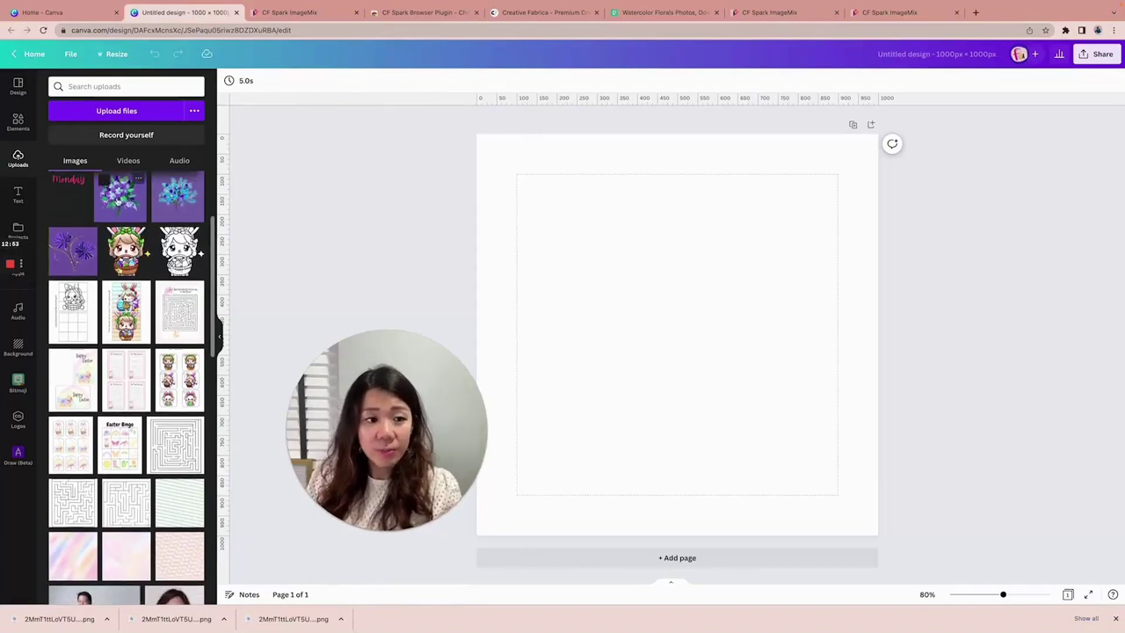
{"action": "left_click", "coordinate": [122, 200]}
{"action": "left_click_drag", "start_coordinate": [402, 367], "coordinate": [348, 326]}
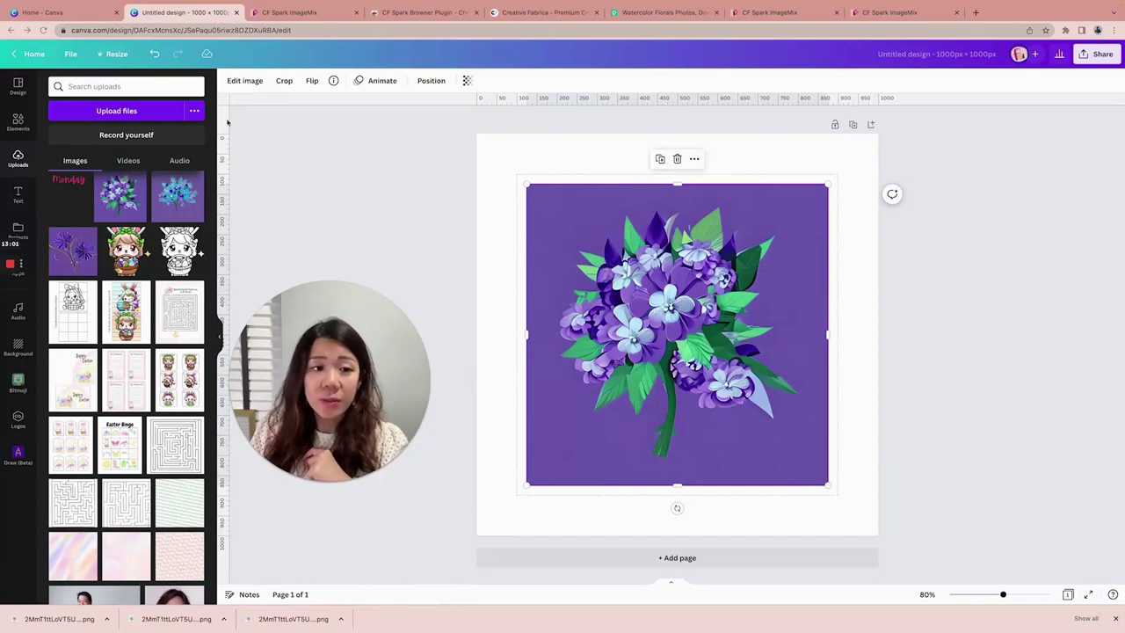
Remove the purple background from the bouquet image with Background Remover and apply the result
{"action": "left_click", "coordinate": [244, 81]}
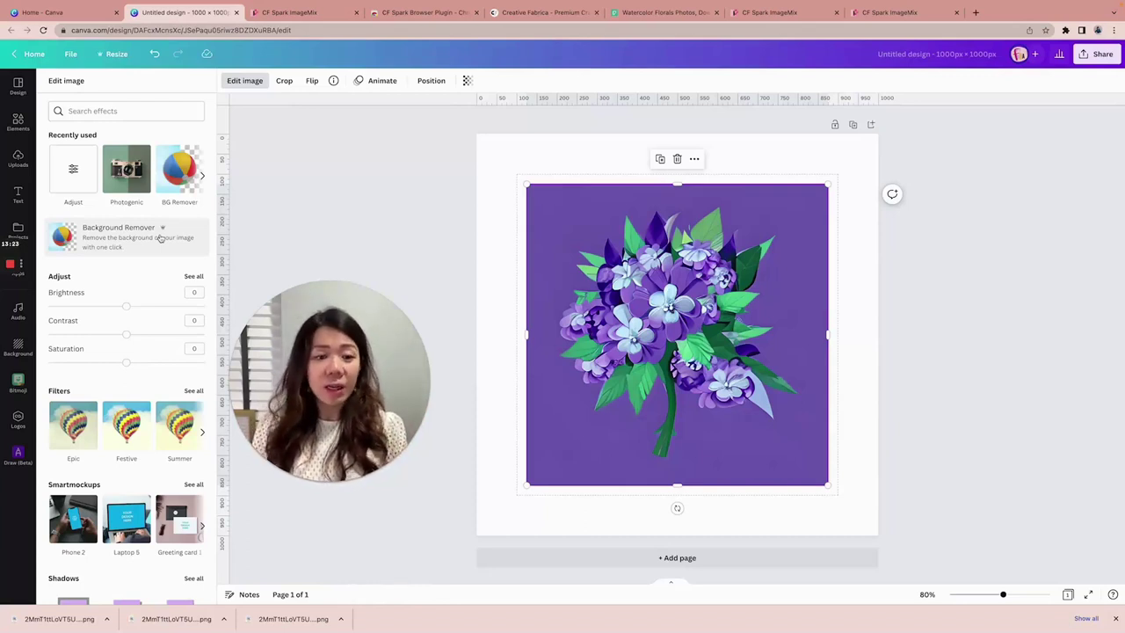
{"action": "left_click", "coordinate": [160, 239]}
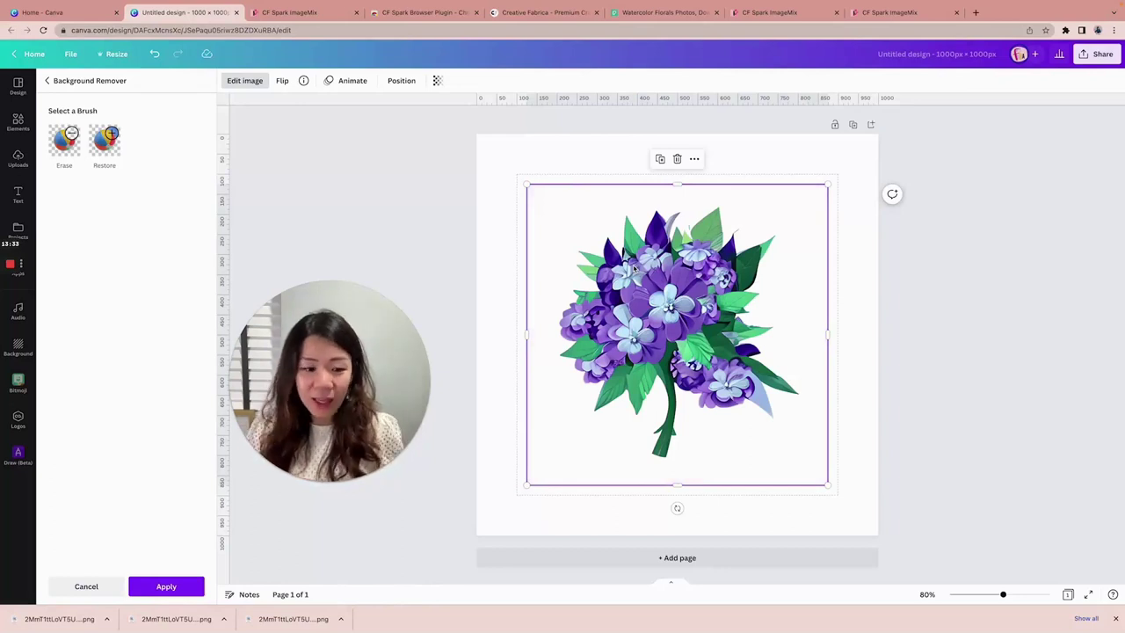
{"action": "left_click", "coordinate": [166, 586]}
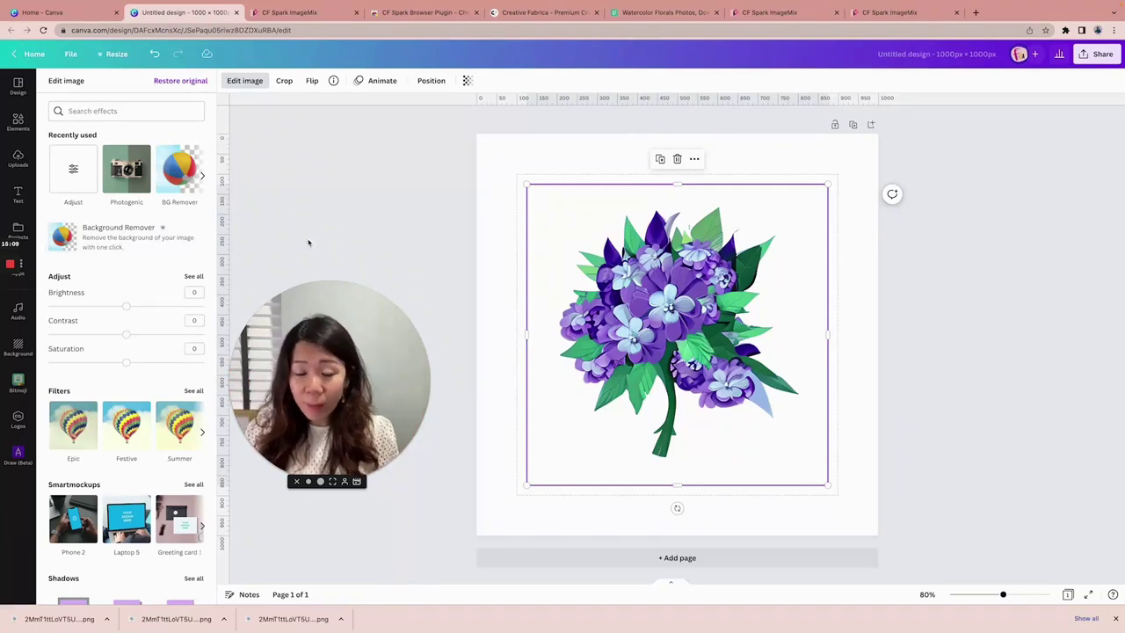
Move the cut-out bouquet partly off the page and back to slightly left of the centre
{"action": "left_click_drag", "start_coordinate": [717, 291], "coordinate": [889, 332]}
{"action": "left_click_drag", "start_coordinate": [858, 290], "coordinate": [714, 246]}
{"action": "left_click_drag", "start_coordinate": [734, 299], "coordinate": [699, 297]}
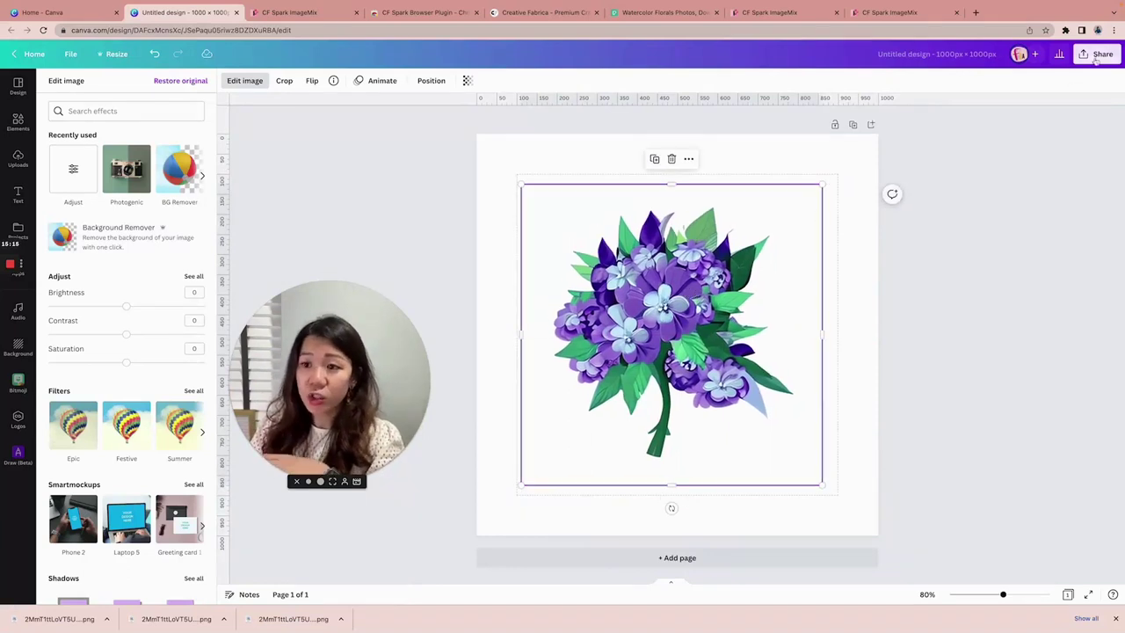
Download the design as a PNG with a transparent background
{"action": "left_click", "coordinate": [1096, 54]}
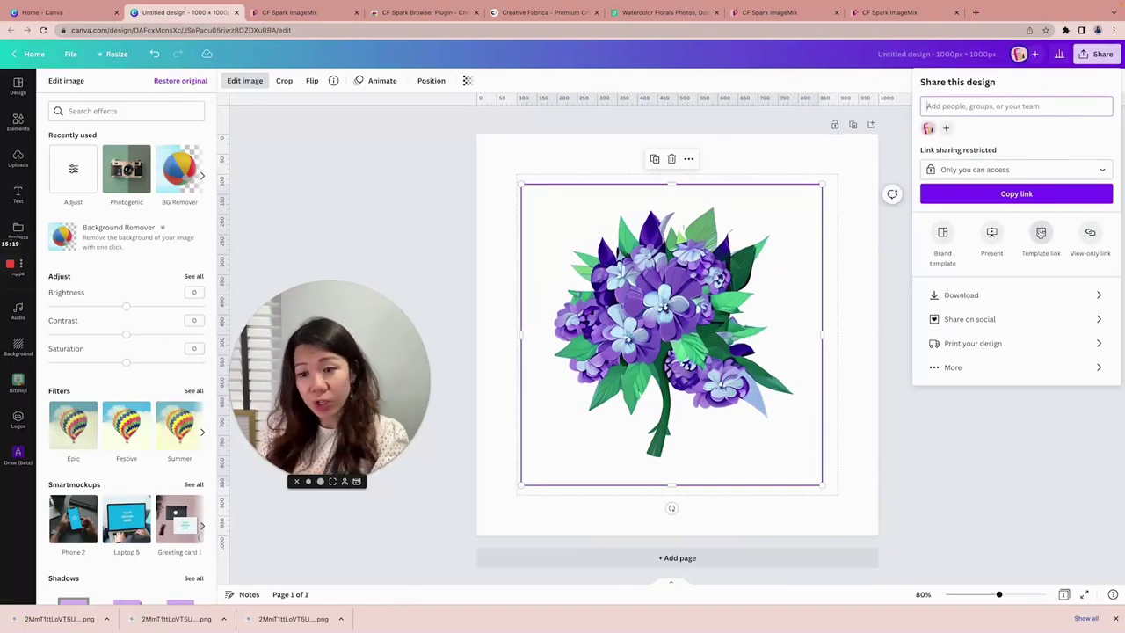
{"action": "left_click", "coordinate": [983, 295]}
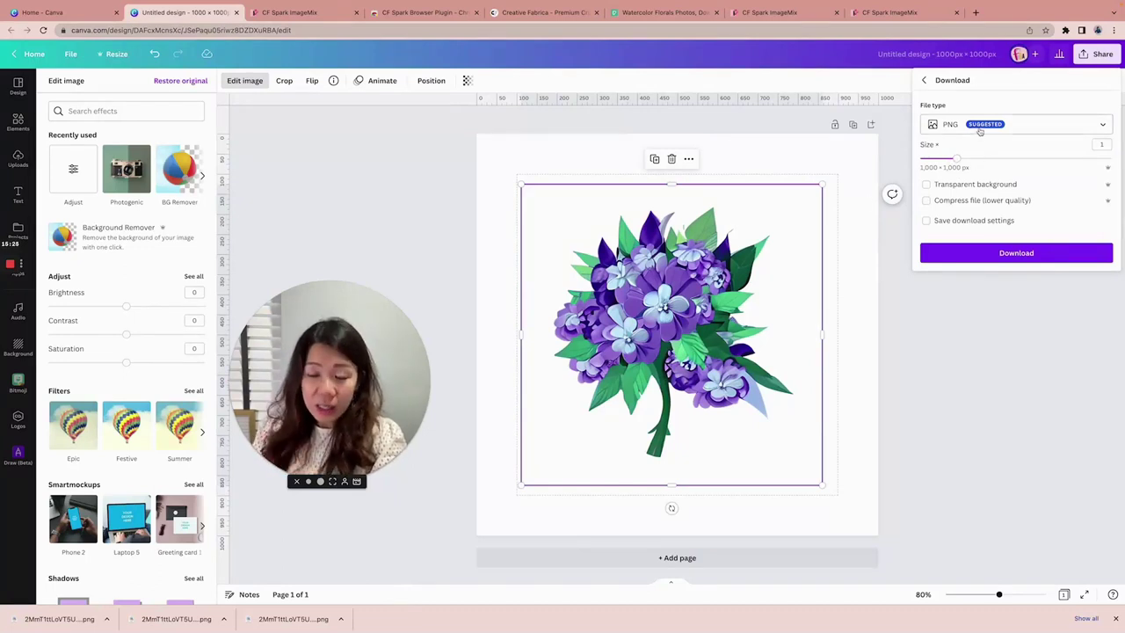
{"action": "left_click", "coordinate": [971, 186]}
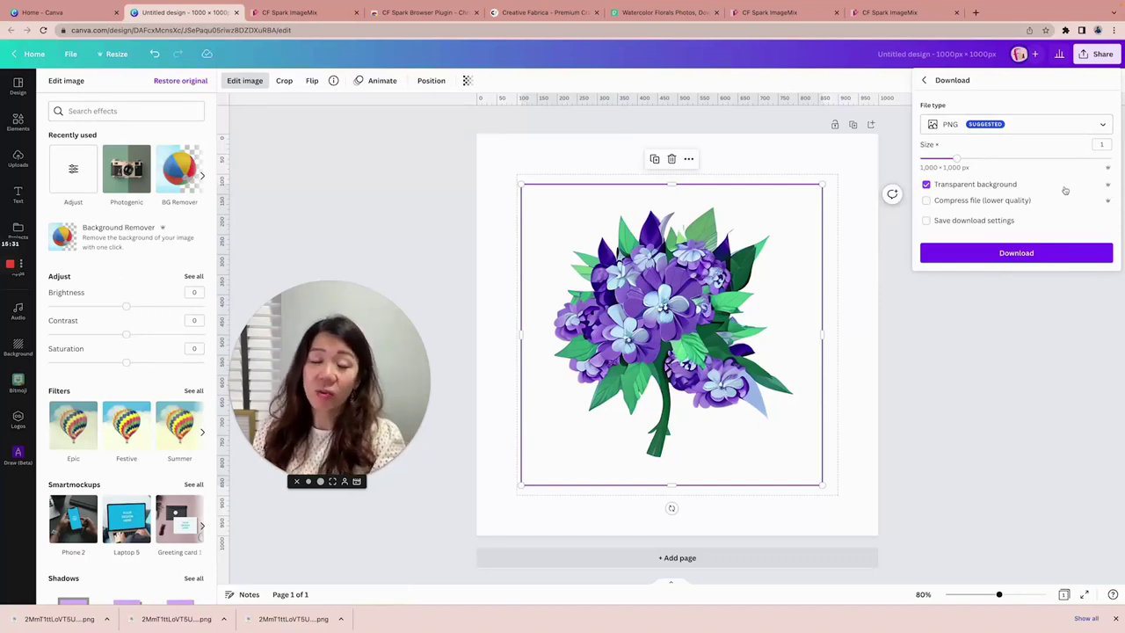
{"action": "left_click", "coordinate": [1057, 254]}
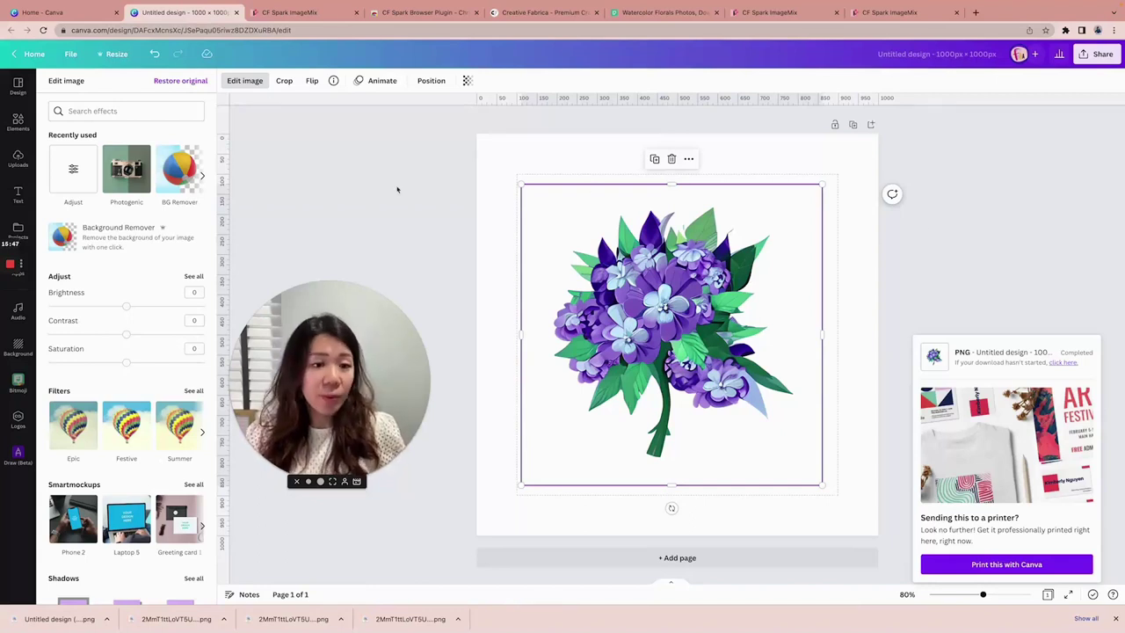
Upload the transparent bouquet file "Untitled design (7).png" from Downloads to the Canva uploads
{"action": "key", "text": "Escape"}
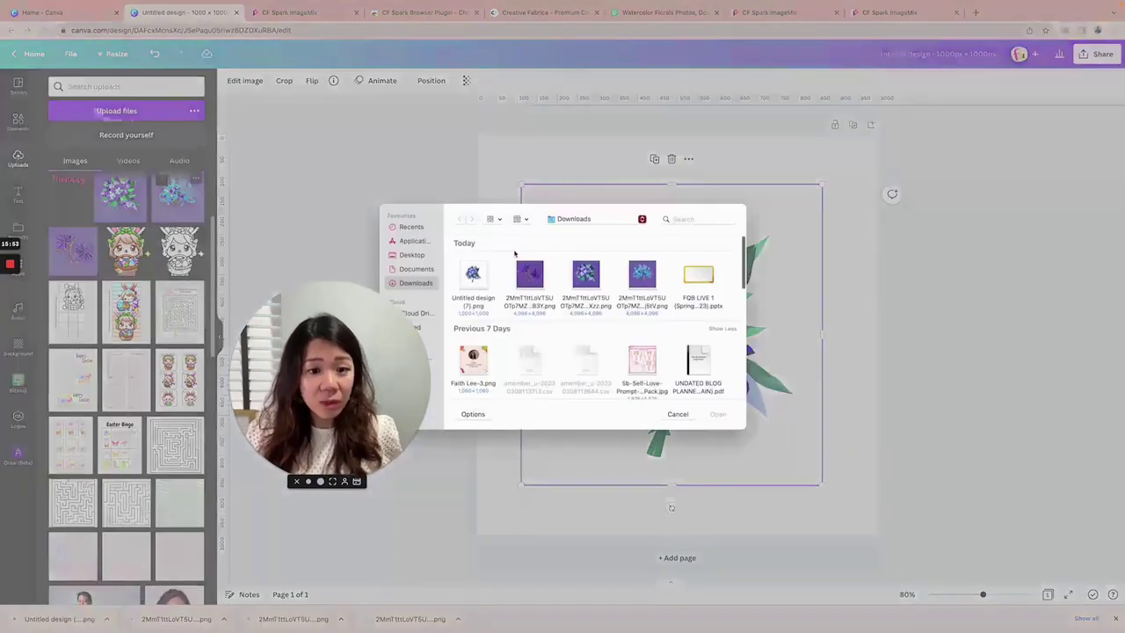
{"action": "left_click", "coordinate": [473, 277]}
{"action": "left_click", "coordinate": [718, 415]}
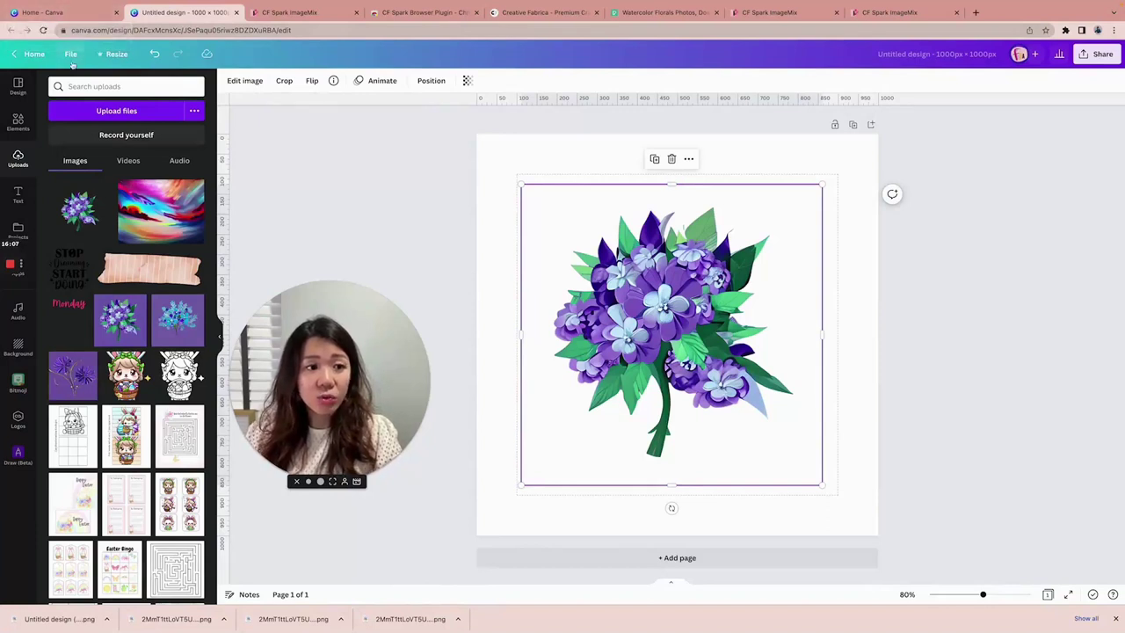
Create a new Instagram Post (Square) design and place the uploaded transparent bouquet on its page
{"action": "left_click", "coordinate": [72, 56]}
{"action": "left_click", "coordinate": [135, 125]}
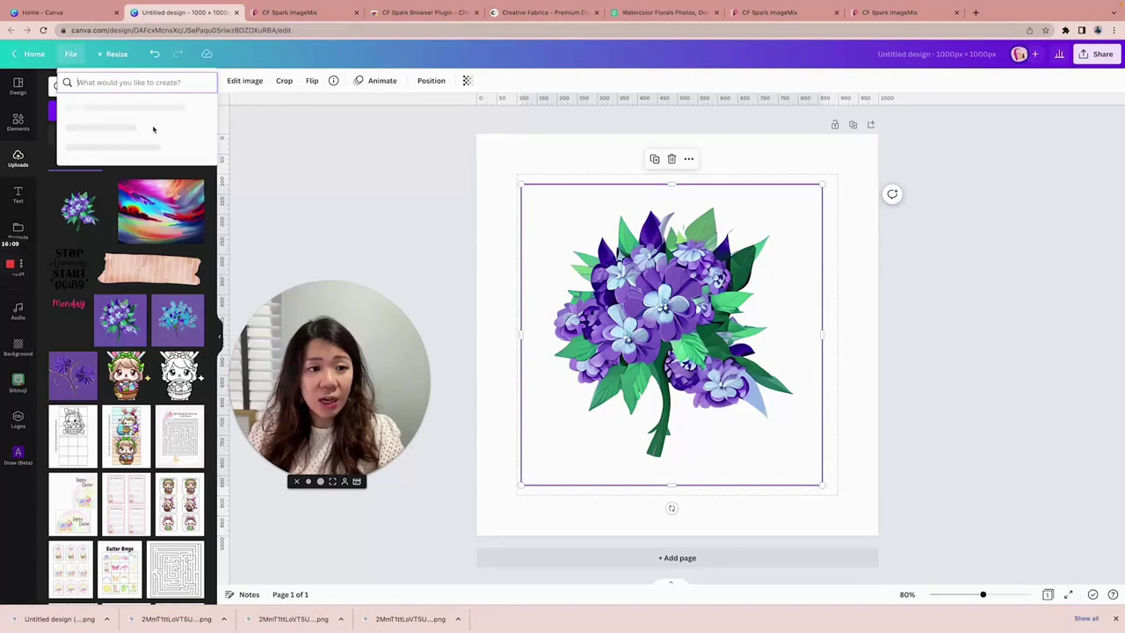
{"action": "type", "text": "insta"}
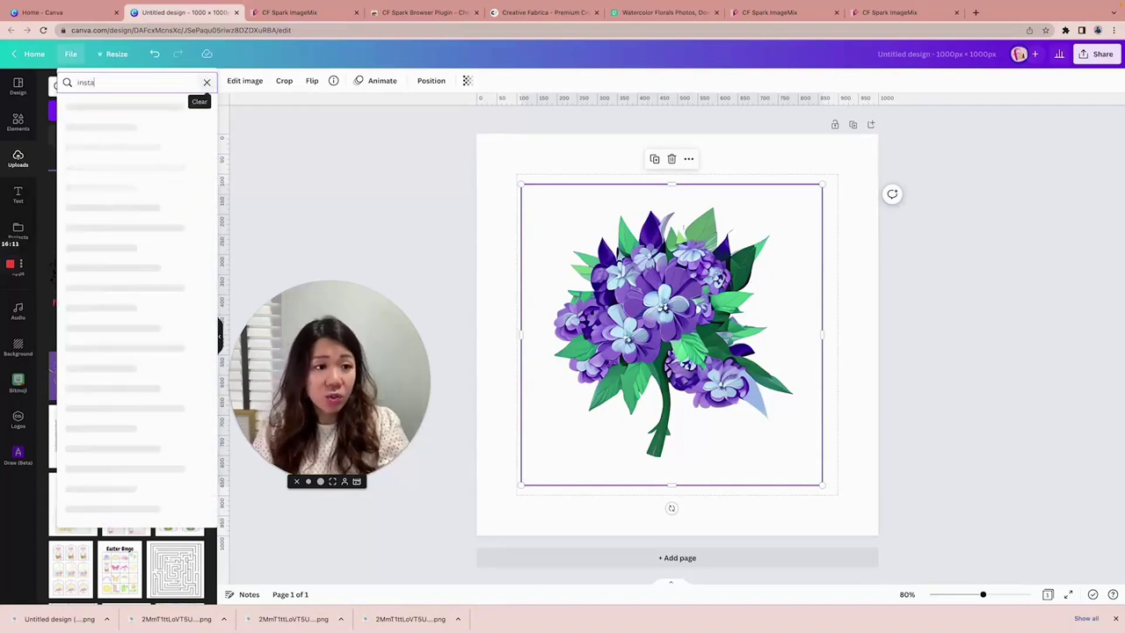
{"action": "type", "text": "gra"}
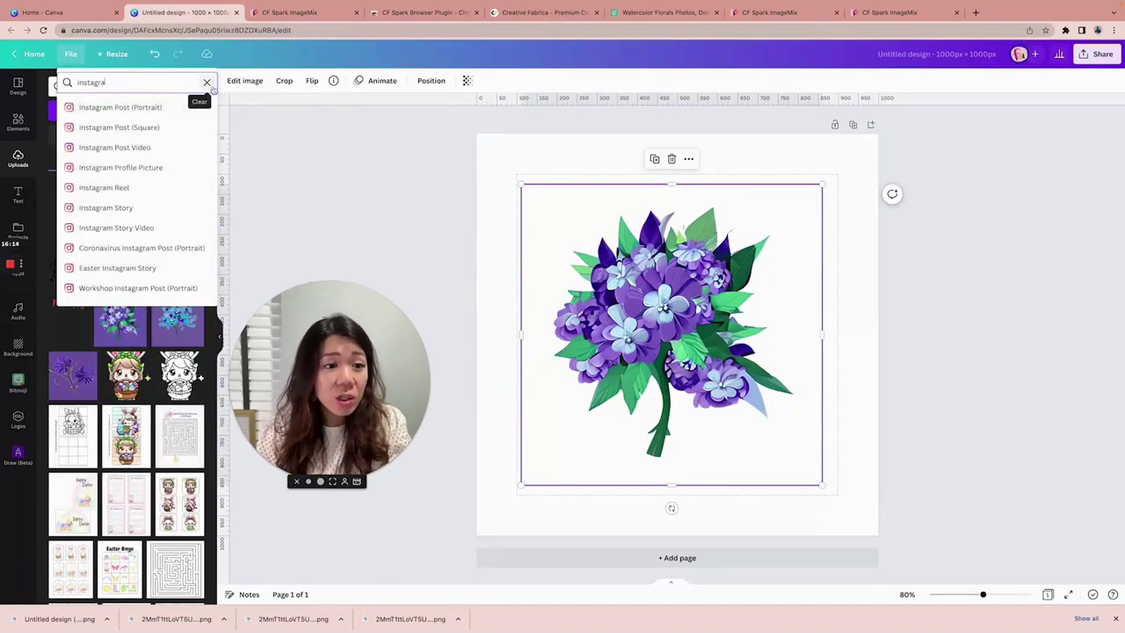
{"action": "left_click", "coordinate": [176, 128]}
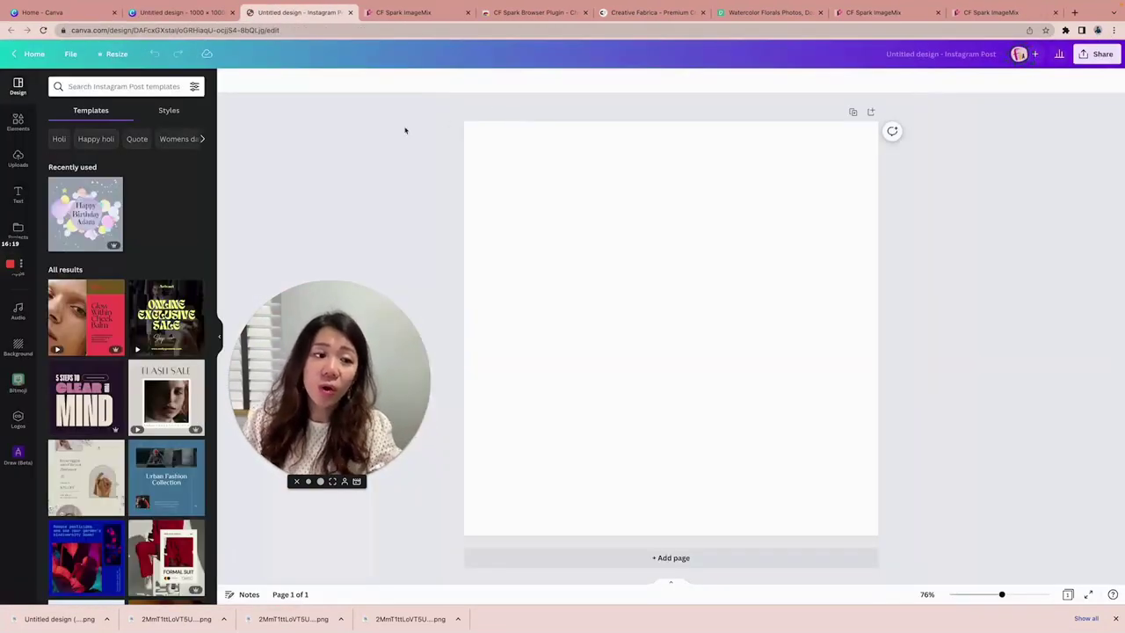
{"action": "left_click", "coordinate": [18, 158]}
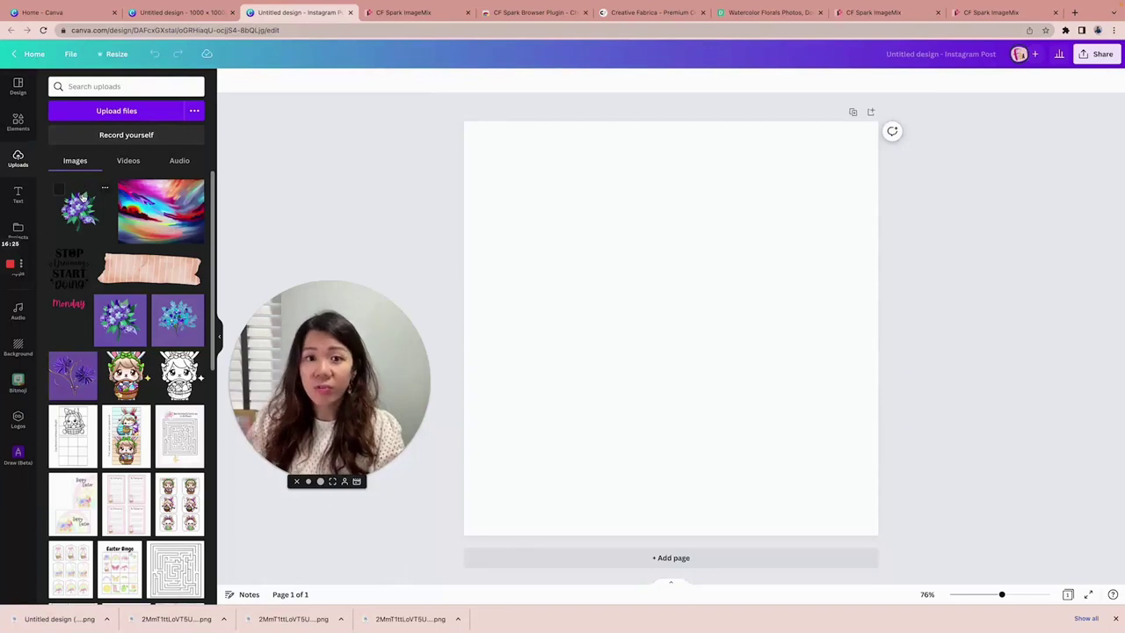
{"action": "left_click", "coordinate": [79, 207]}
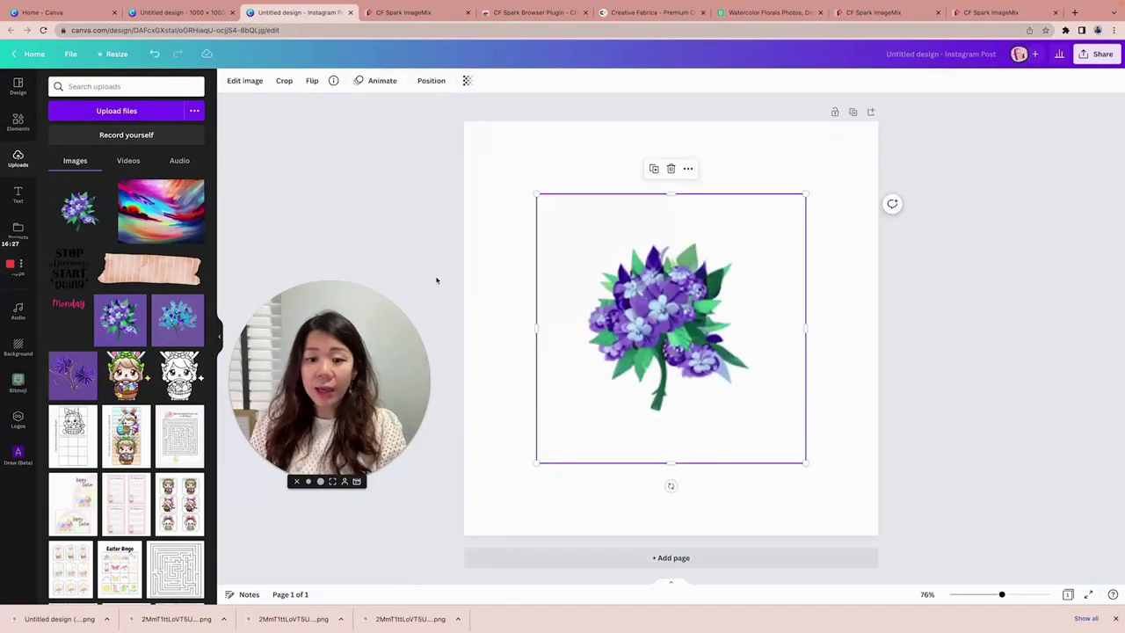
Enlarge the bouquet, rotate it, and place it so it runs off the page's bottom-right corner
{"action": "left_click_drag", "start_coordinate": [806, 462], "coordinate": [906, 562]}
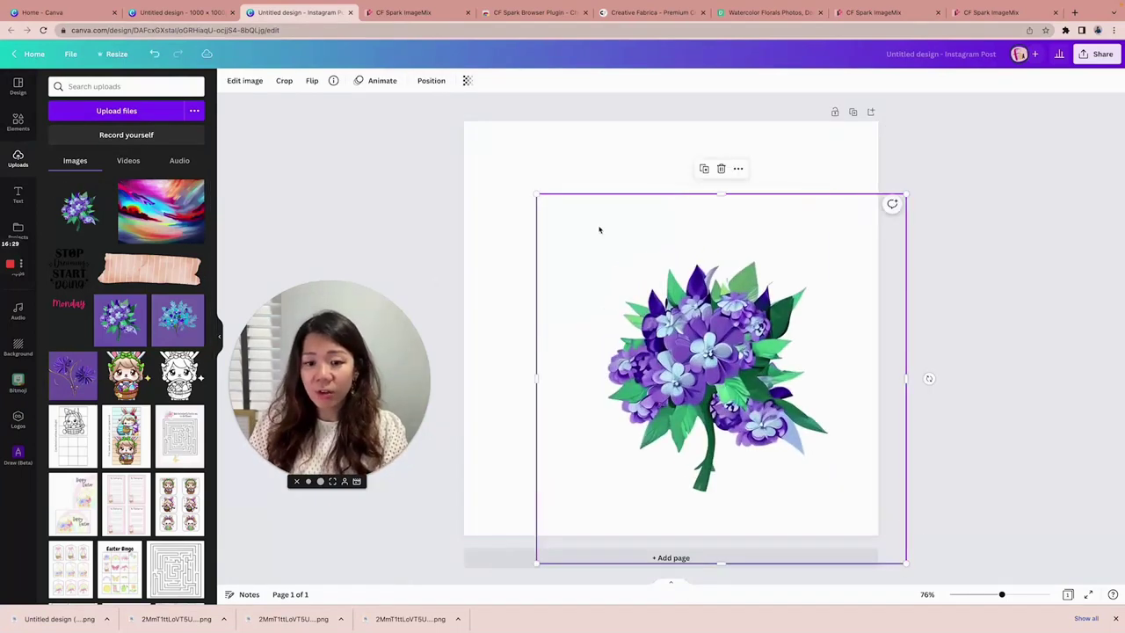
{"action": "left_click_drag", "start_coordinate": [538, 193], "coordinate": [465, 124]}
{"action": "left_click_drag", "start_coordinate": [680, 304], "coordinate": [704, 280]}
{"action": "mouse_move", "coordinate": [985, 347]}
{"action": "left_mouse_down"}
{"action": "mouse_move", "coordinate": [991, 310]}
{"action": "mouse_move", "coordinate": [1011, 363]}
{"action": "mouse_move", "coordinate": [1003, 343]}
{"action": "left_mouse_up"}
{"action": "left_click_drag", "start_coordinate": [695, 299], "coordinate": [819, 443]}
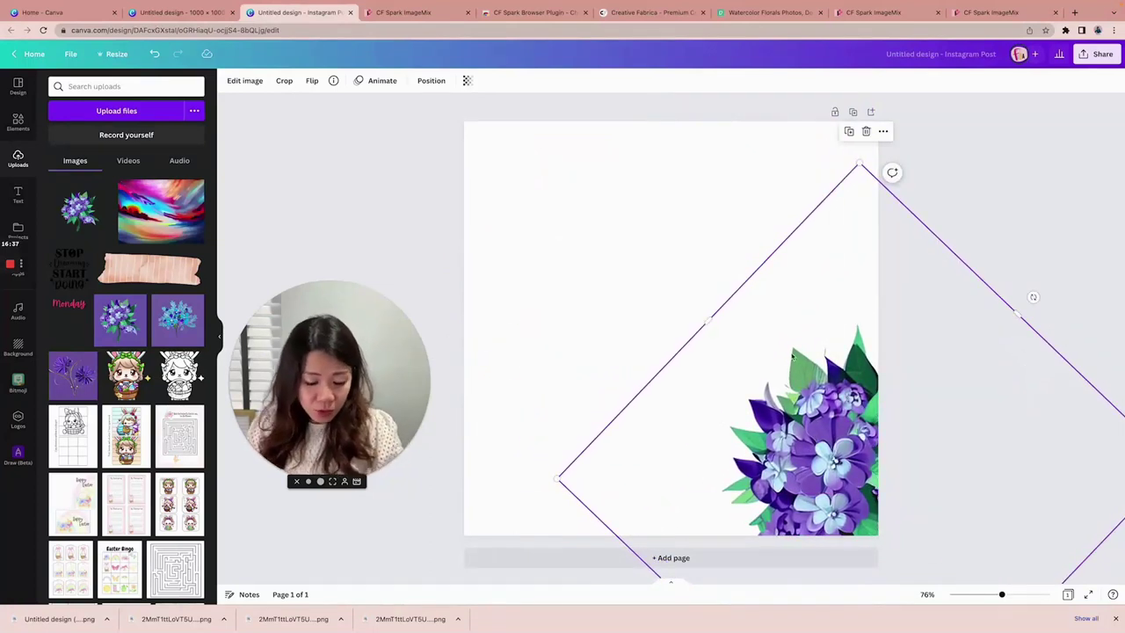
Duplicate the corner bouquet and rotate the copy to fill the page's top-left corner, pointing toward the centre
{"action": "key", "text": "ctrl+d"}
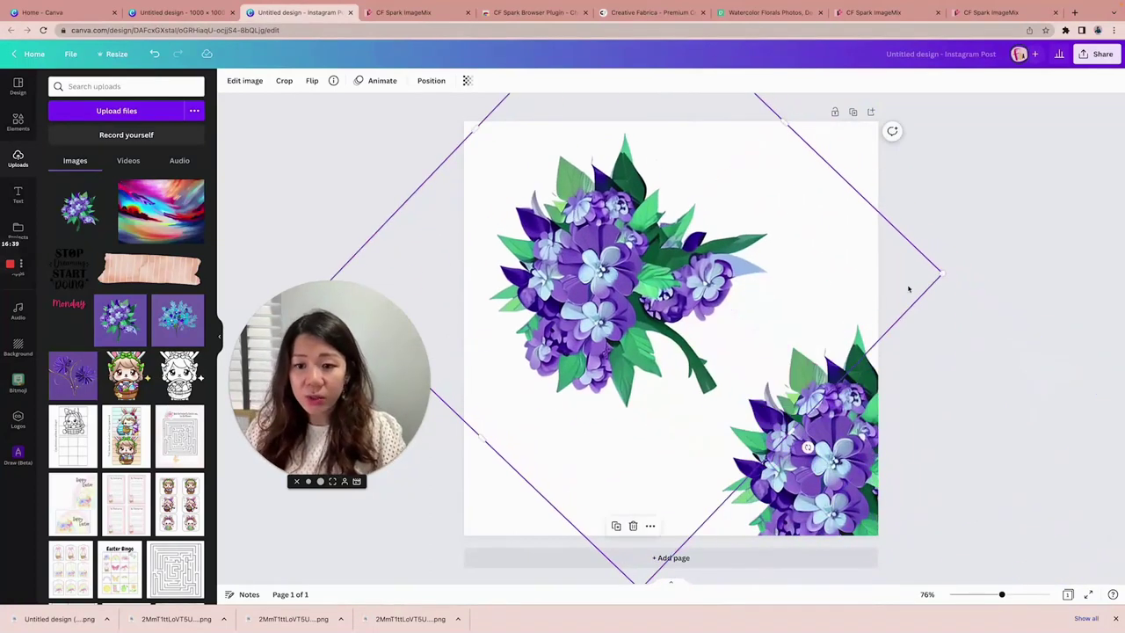
{"action": "left_click_drag", "start_coordinate": [600, 235], "coordinate": [669, 299]}
{"action": "left_click_drag", "start_coordinate": [722, 345], "coordinate": [721, 232]}
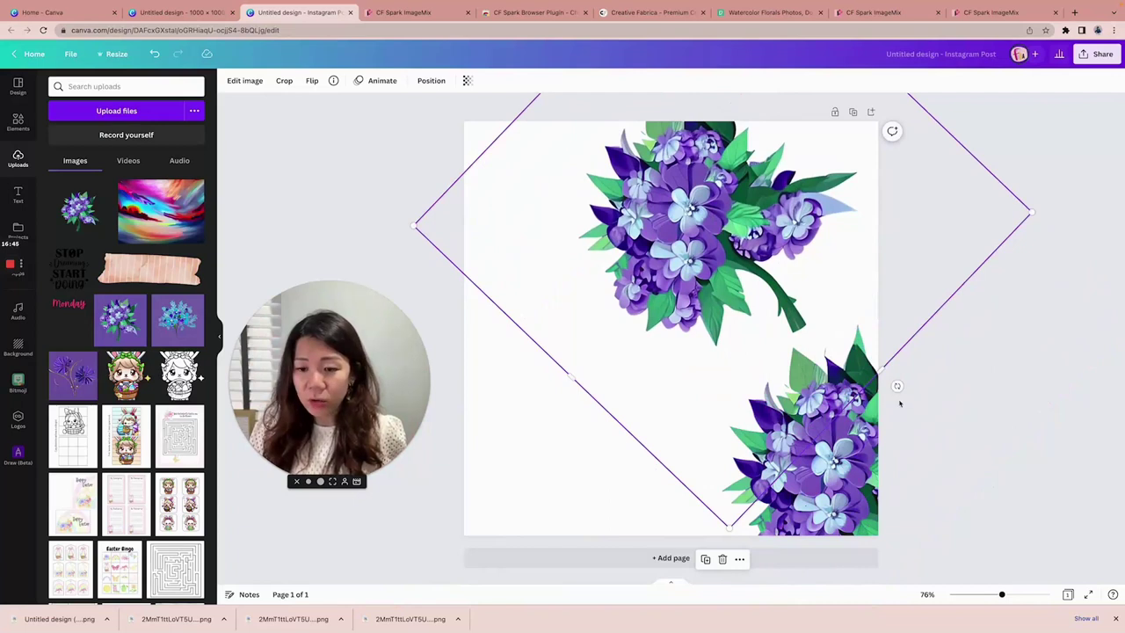
{"action": "left_click_drag", "start_coordinate": [897, 386], "coordinate": [531, 167]}
{"action": "left_click", "coordinate": [824, 220]}
Set the page background to a light blue sampled from a flower in the top-left bouquet
{"action": "left_click", "coordinate": [815, 159]}
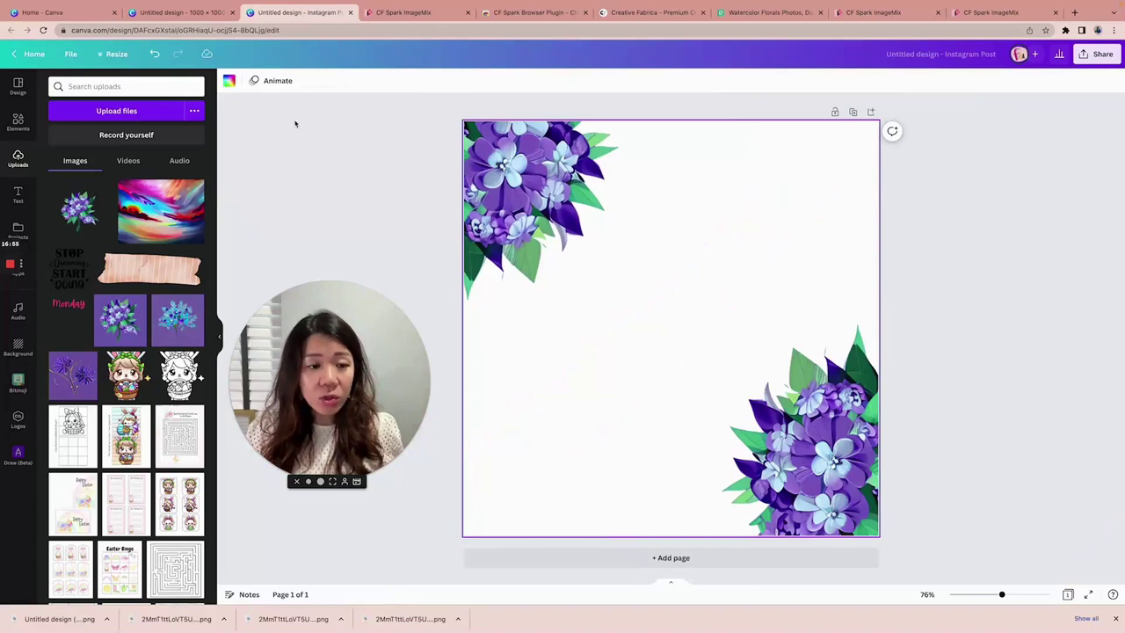
{"action": "left_click", "coordinate": [229, 80]}
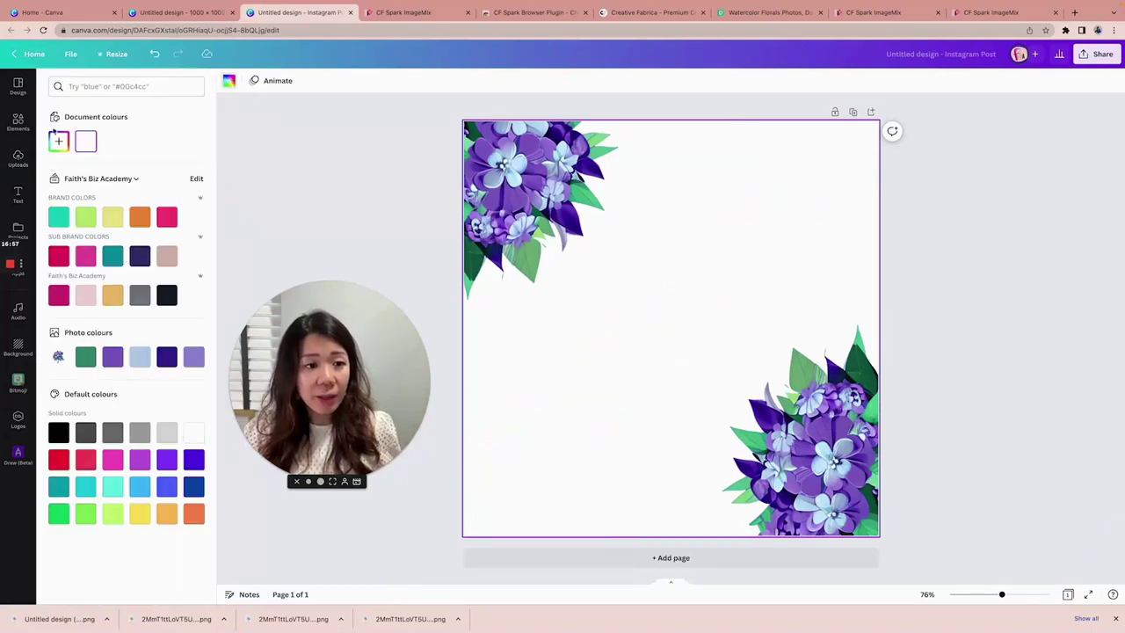
{"action": "left_click", "coordinate": [59, 144]}
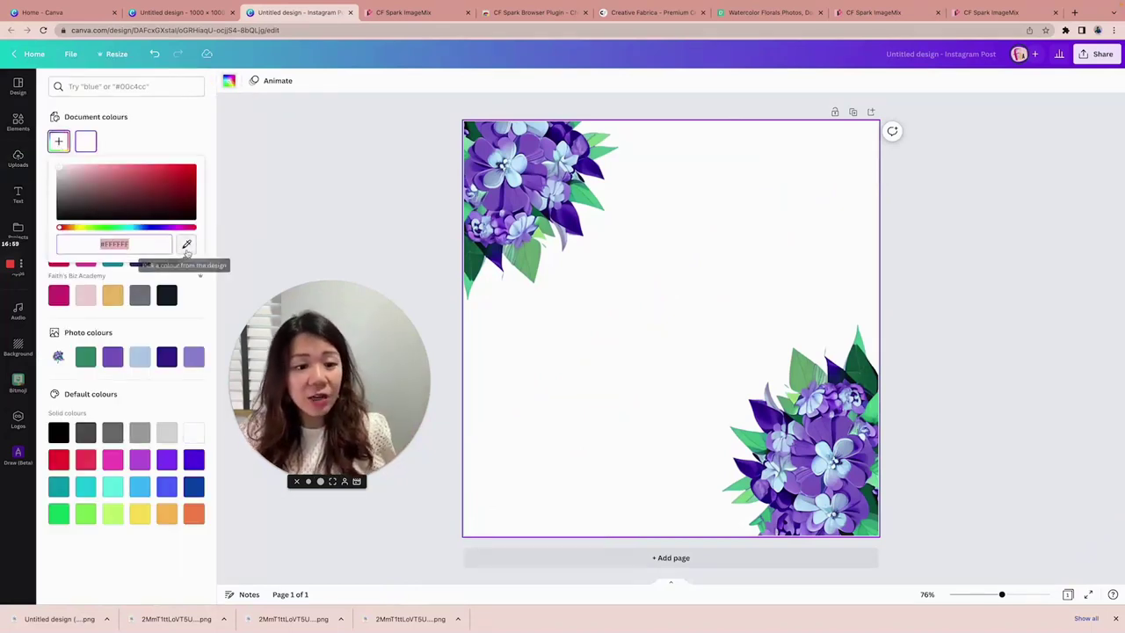
{"action": "left_click", "coordinate": [187, 243]}
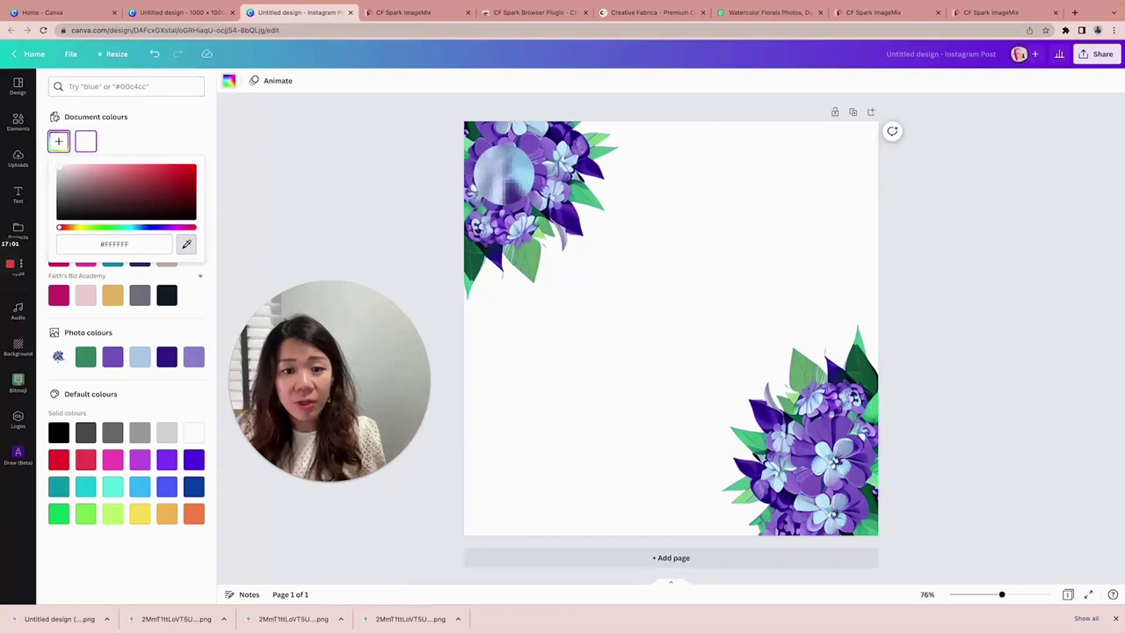
{"action": "left_click", "coordinate": [509, 175]}
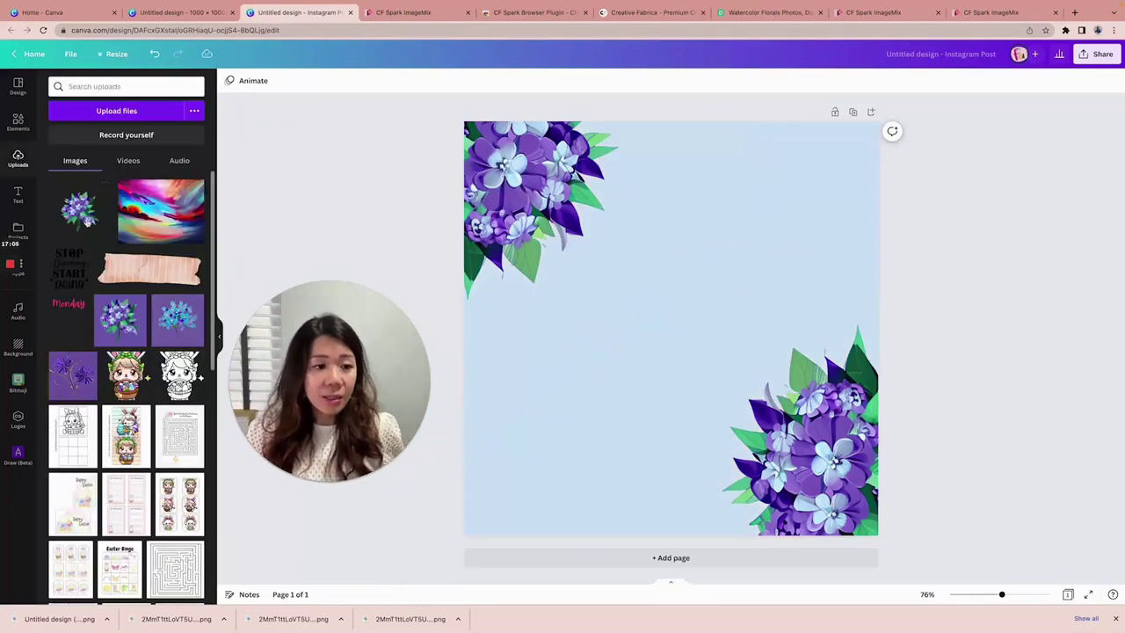
Add the uploaded "Stop Dreaming Start Doing" graphic and shrink it to fit between the two bouquets
{"action": "left_click", "coordinate": [74, 266]}
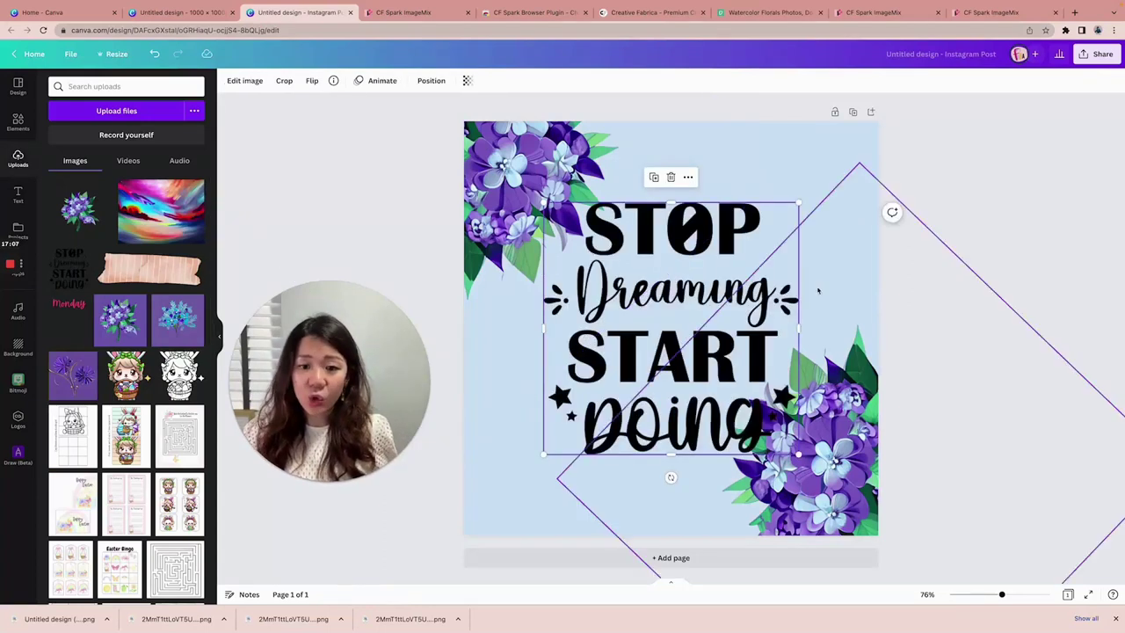
{"action": "left_click_drag", "start_coordinate": [543, 202], "coordinate": [566, 225]}
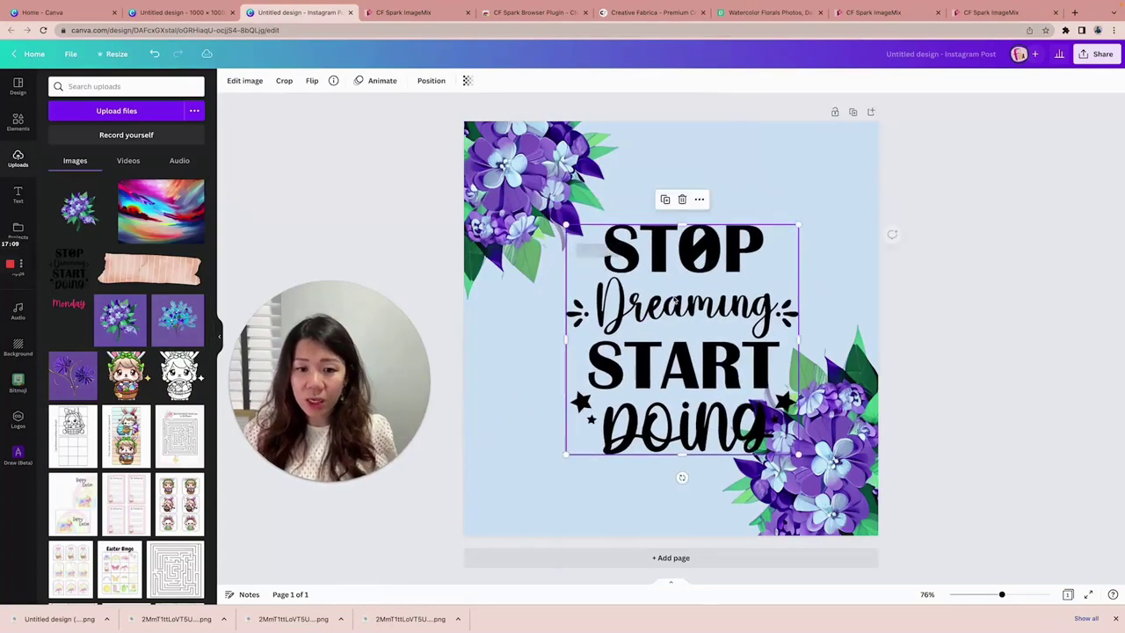
{"action": "left_click_drag", "start_coordinate": [798, 456], "coordinate": [762, 420]}
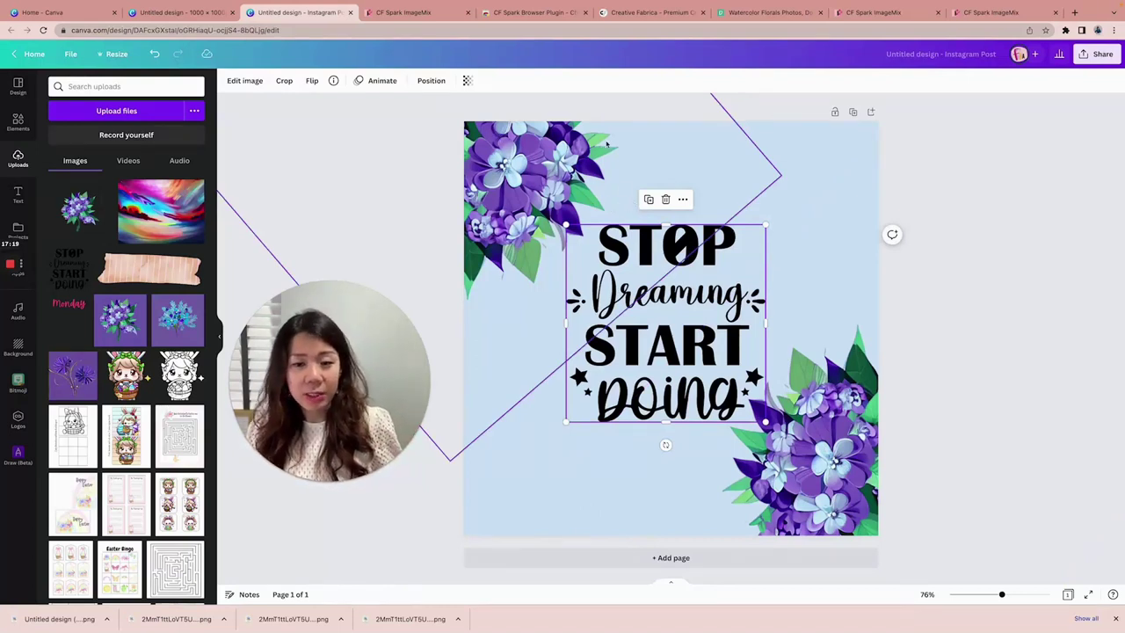
Switch to the Creative Fabrica site, search for "inspirational quote" and browse the results
{"action": "left_click", "coordinate": [652, 13]}
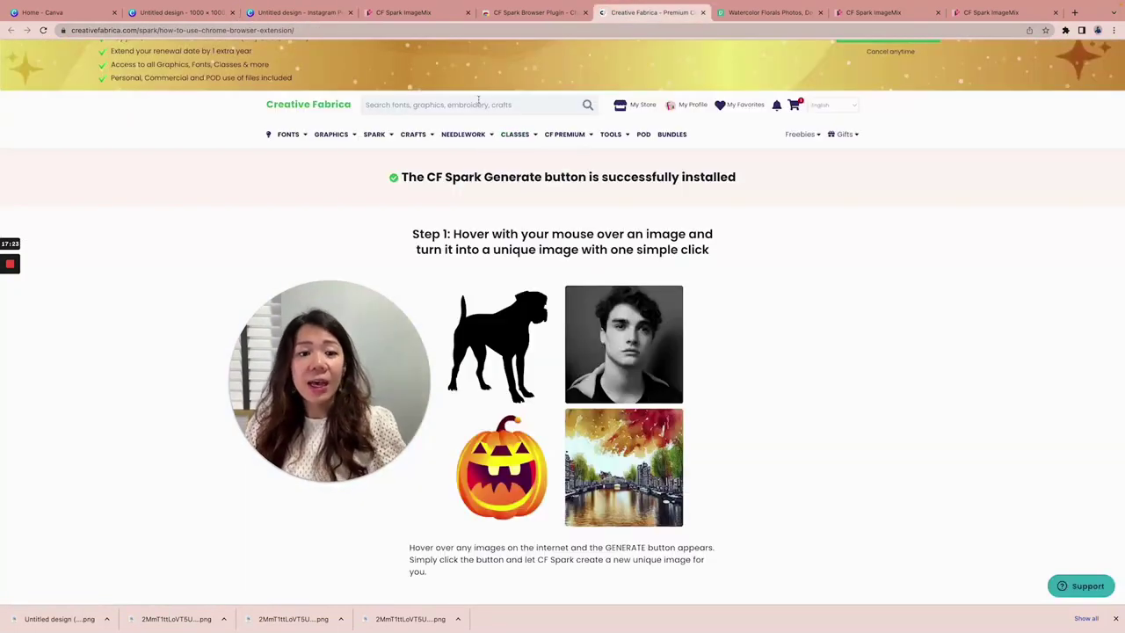
{"action": "left_click", "coordinate": [478, 104]}
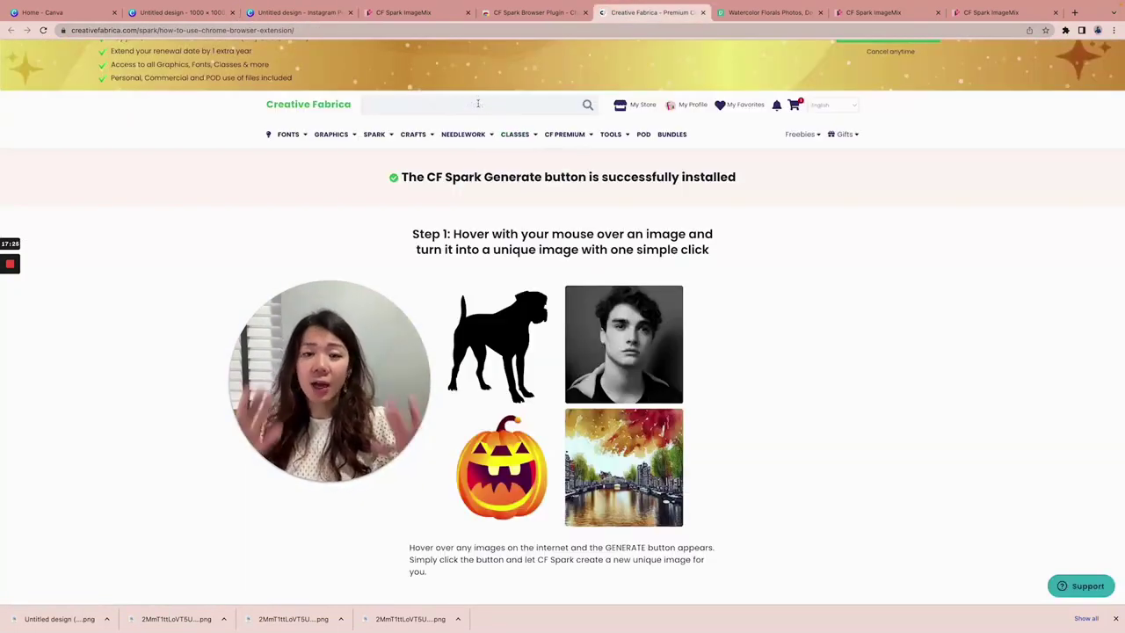
{"action": "scroll", "coordinate": [478, 104], "scroll_direction": "up", "scroll_amount": 1}
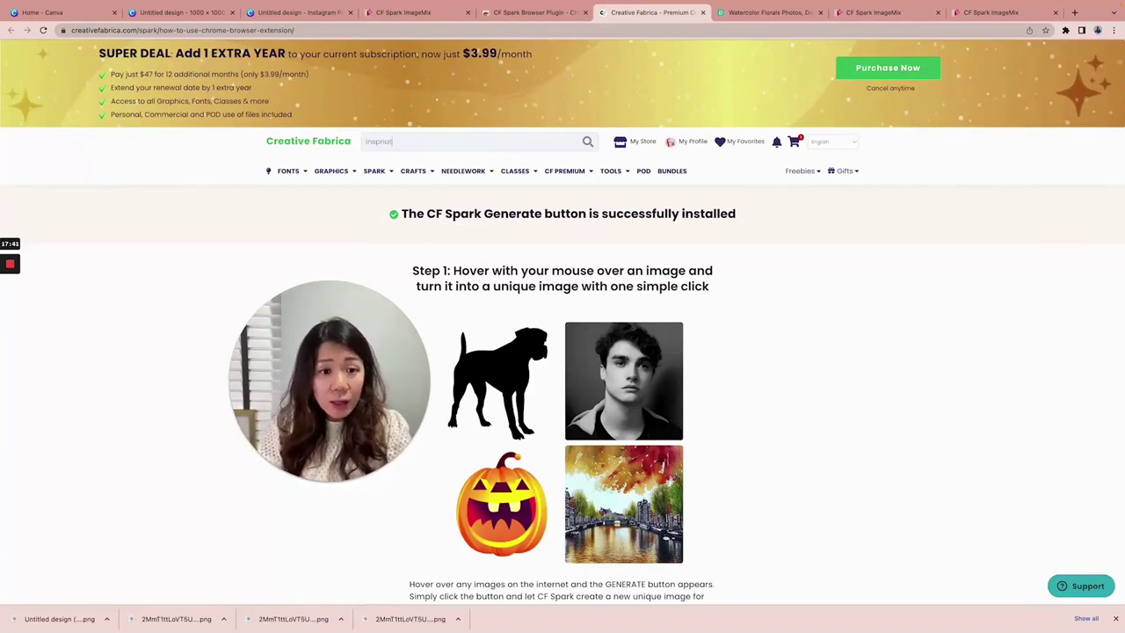
{"action": "key", "text": "BackSpace"}
{"action": "key", "text": "BackSpace"}
{"action": "key", "text": "BackSpace"}
{"action": "key", "text": "BackSpace"}
{"action": "key", "text": "BackSpace"}
{"action": "key", "text": "BackSpace"}
{"action": "key", "text": "BackSpace"}
{"action": "type", "text": "iratio"}
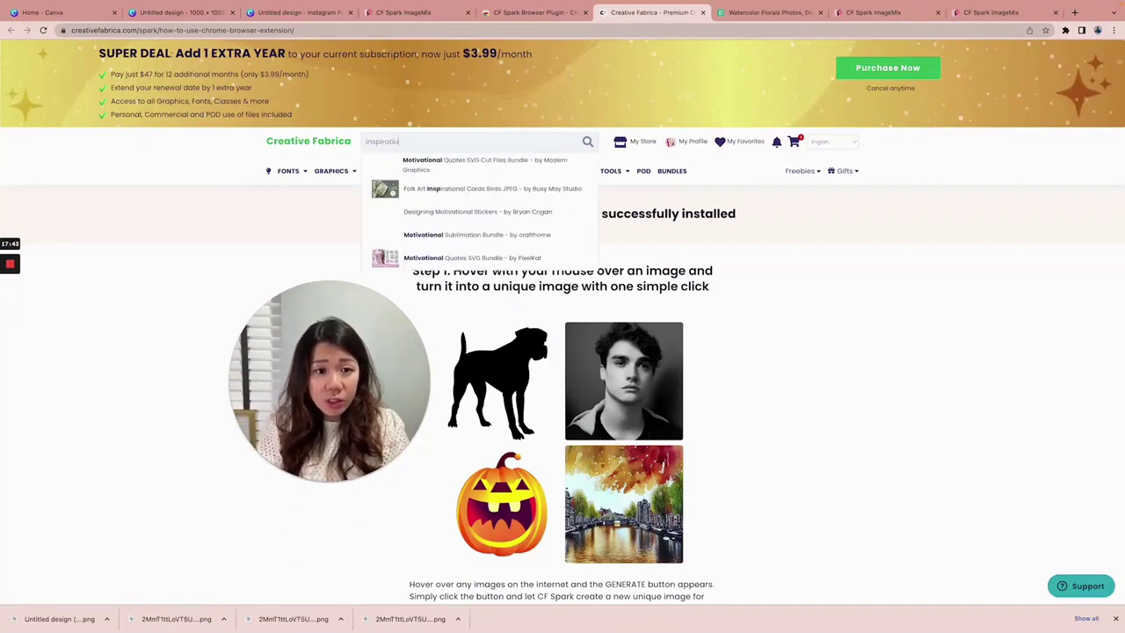
{"action": "type", "text": "nal quote"}
{"action": "key", "text": "Return"}
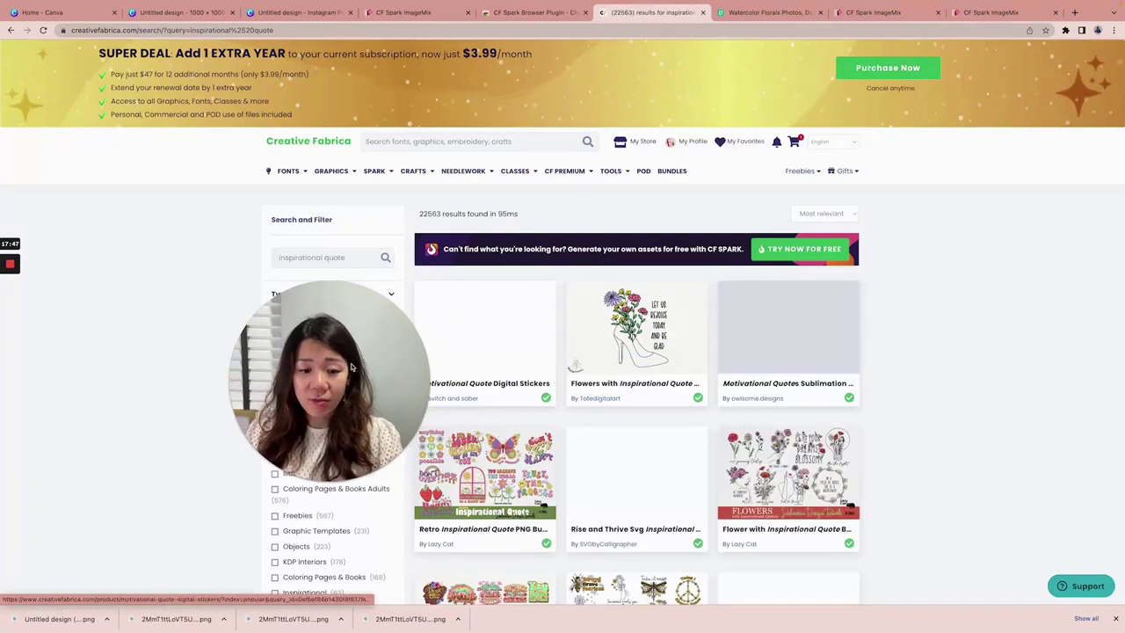
{"action": "scroll", "coordinate": [669, 394], "scroll_direction": "down", "scroll_amount": 5}
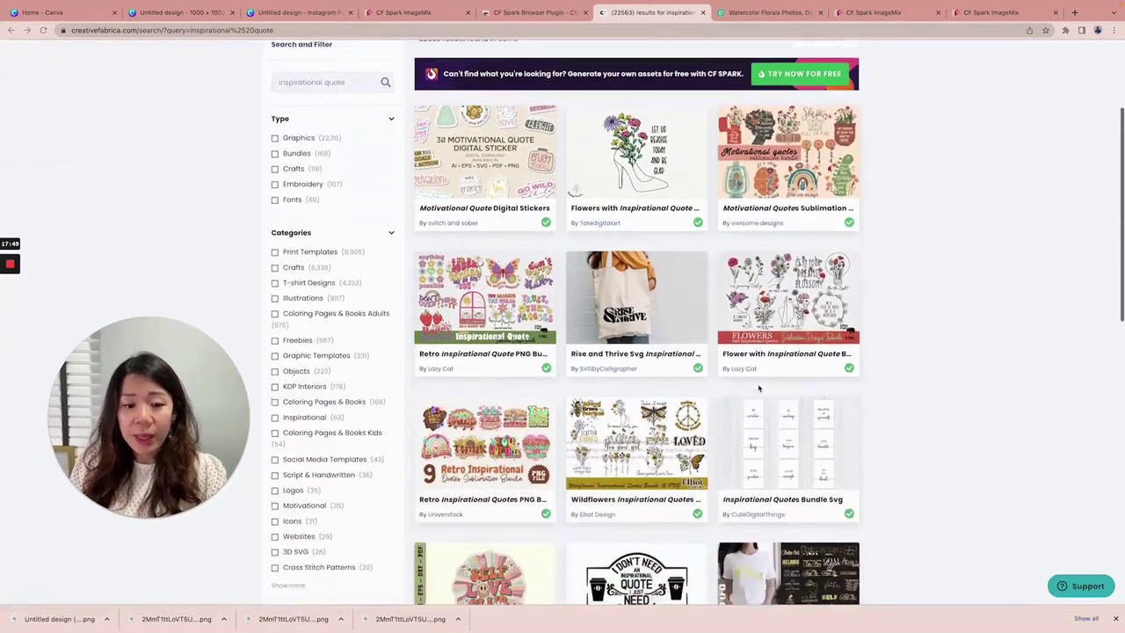
{"action": "scroll", "coordinate": [519, 211], "scroll_direction": "up", "scroll_amount": 1}
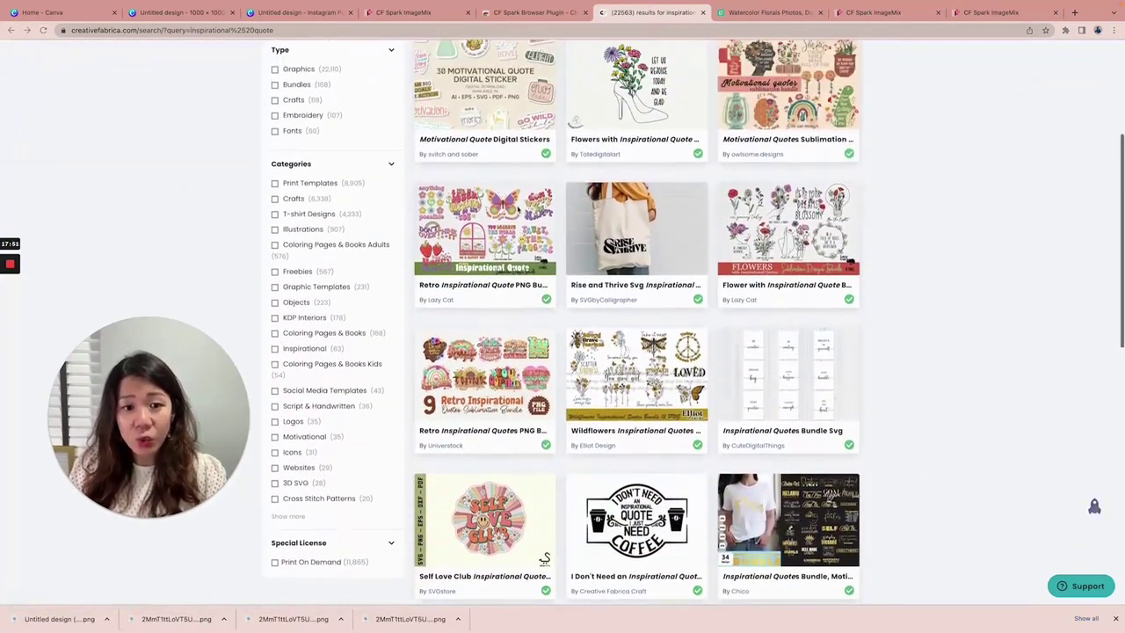
{"action": "scroll", "coordinate": [479, 345], "scroll_direction": "down", "scroll_amount": 5}
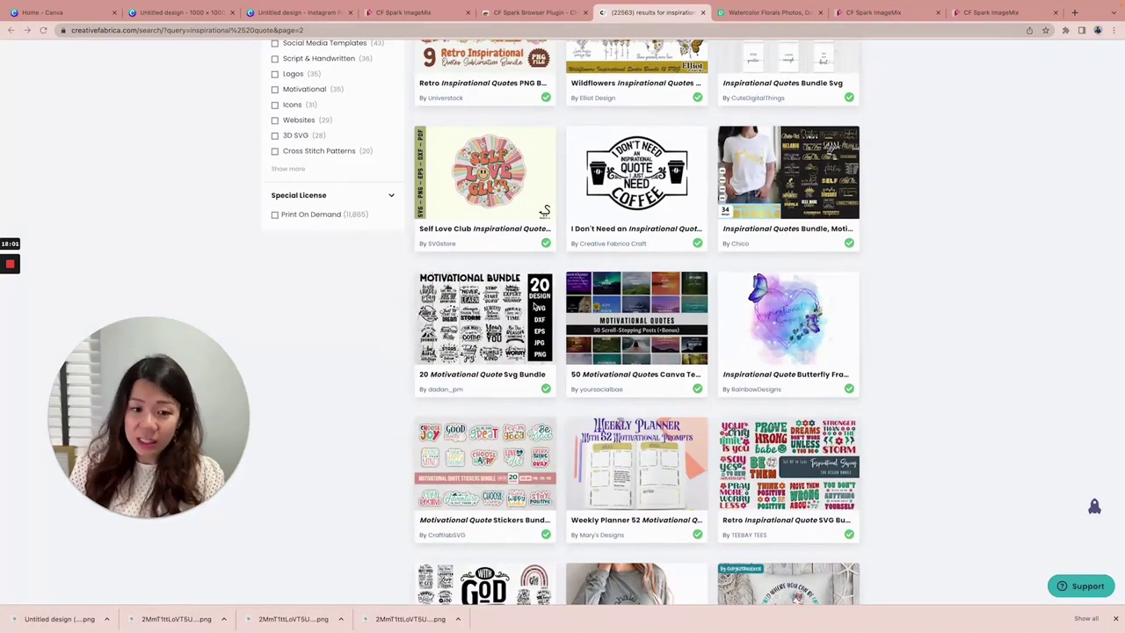
{"action": "scroll", "coordinate": [613, 288], "scroll_direction": "up", "scroll_amount": 10}
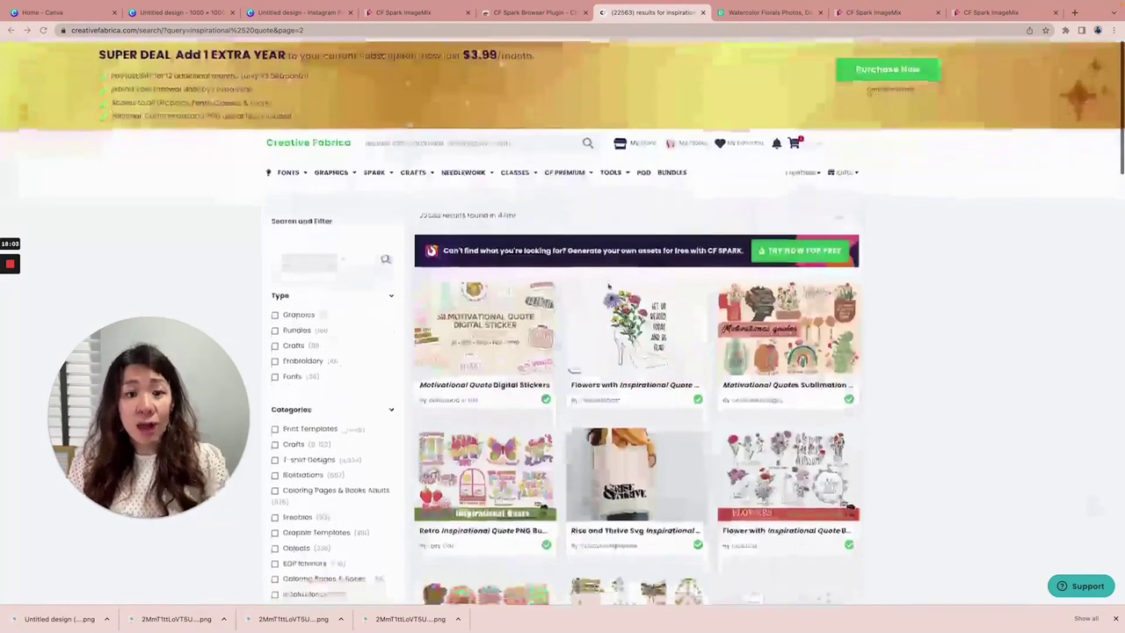
Return to the Canva Instagram Post design, add a Glow shadow to the quote graphic and open its settings
{"action": "left_click", "coordinate": [287, 12]}
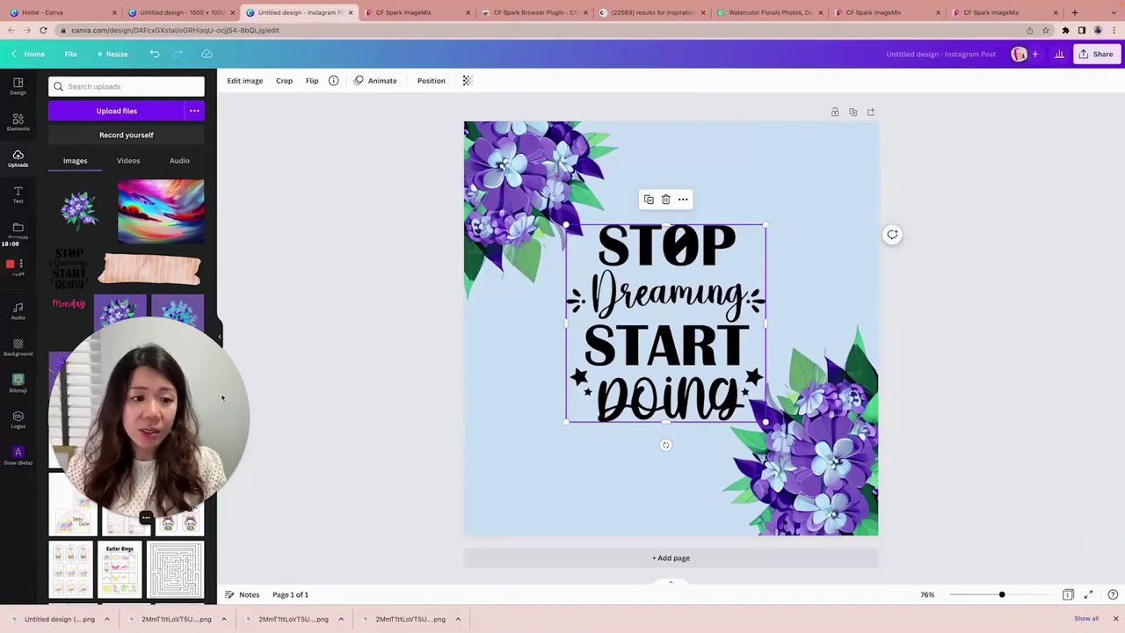
{"action": "left_click_drag", "start_coordinate": [222, 398], "coordinate": [389, 394]}
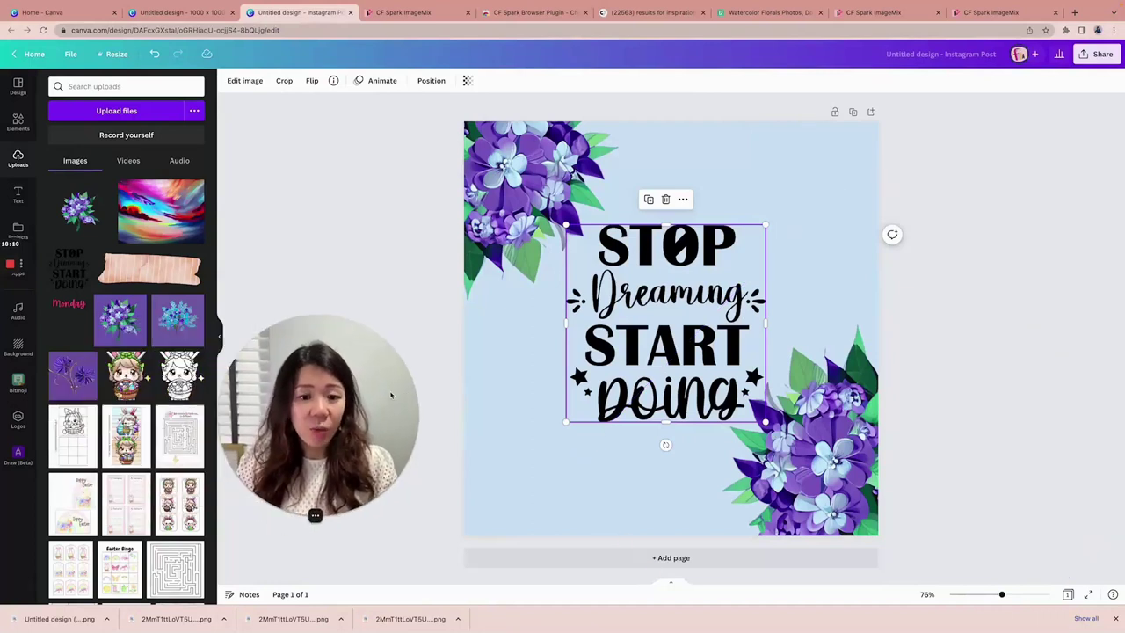
{"action": "left_click", "coordinate": [245, 81]}
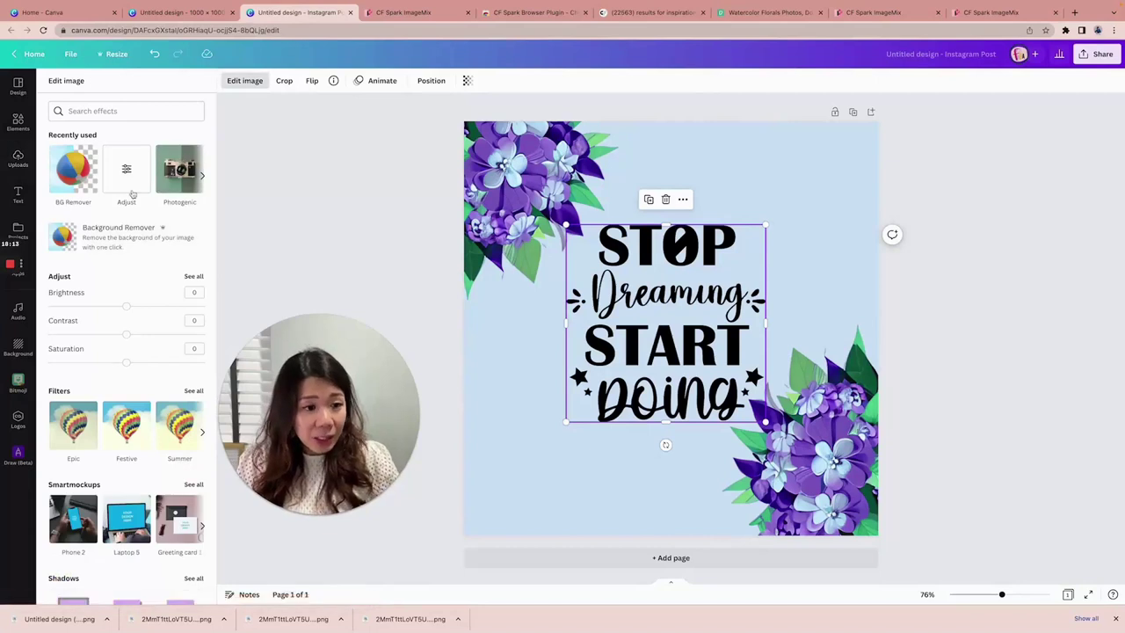
{"action": "scroll", "coordinate": [145, 237], "scroll_direction": "down", "scroll_amount": 5}
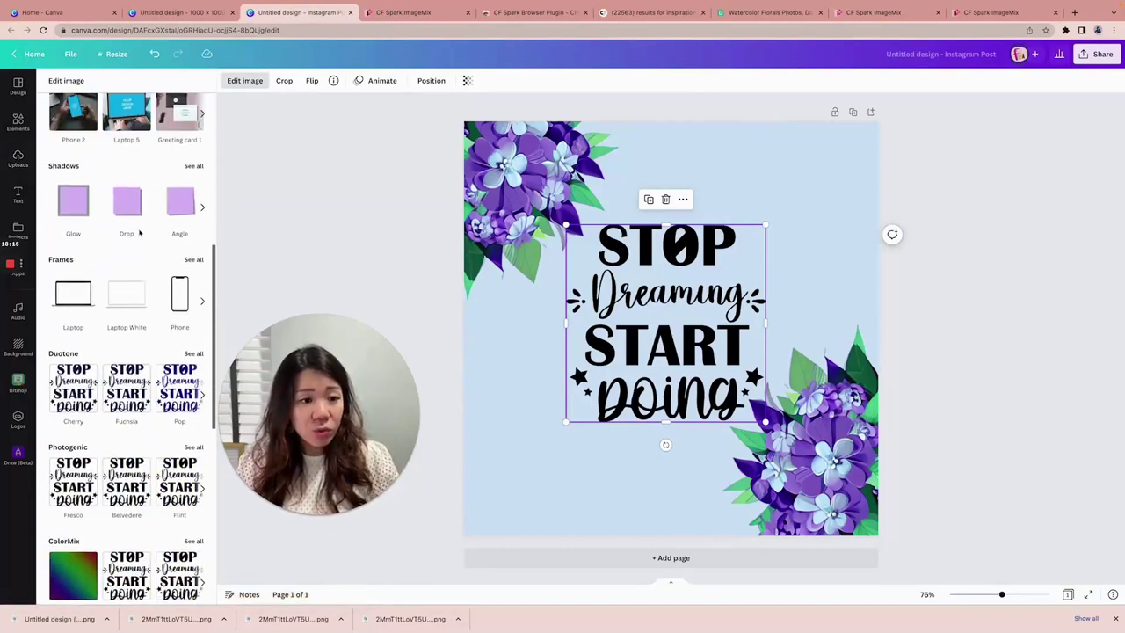
{"action": "left_click", "coordinate": [74, 205]}
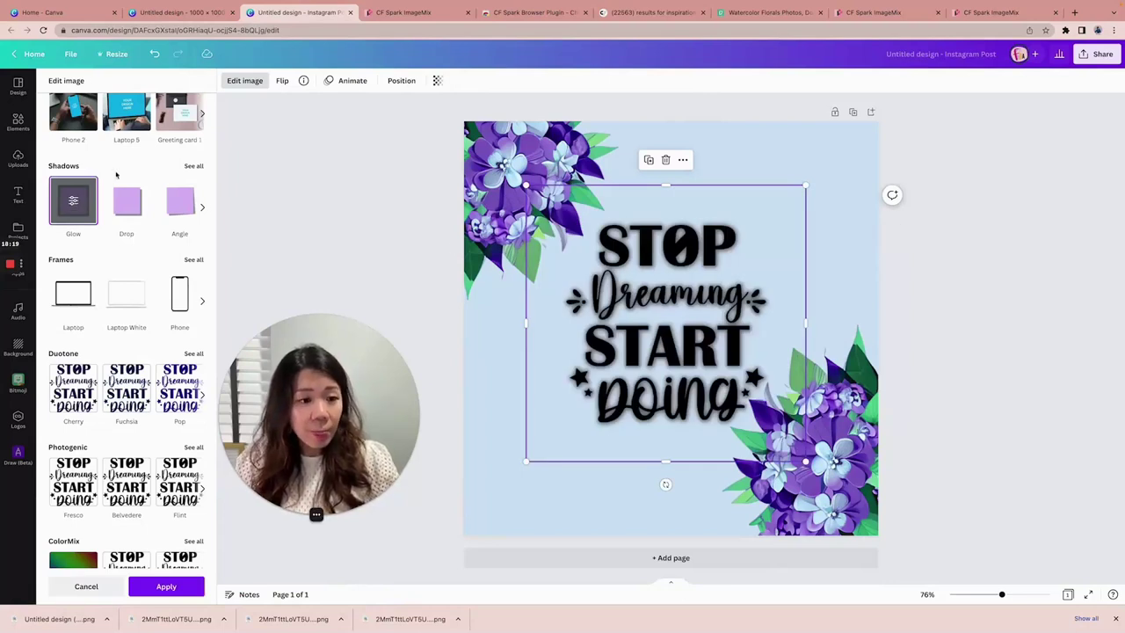
{"action": "left_click", "coordinate": [75, 204]}
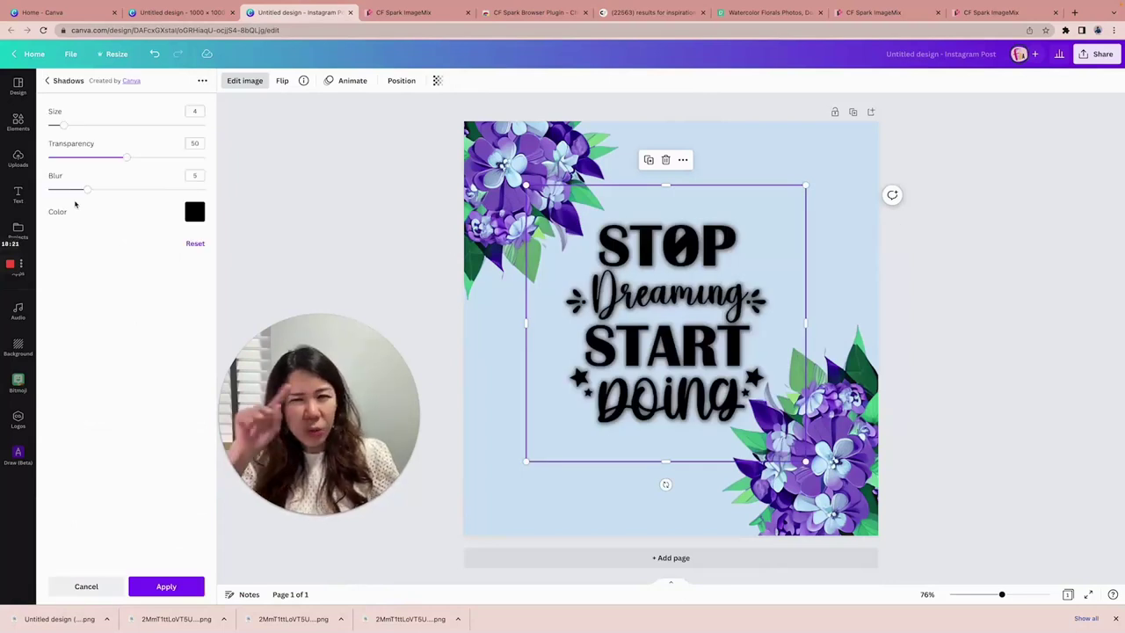
Set the glow to the dark navy sub brand colour with size 5 and transparency 44, apply it and deselect the quote
{"action": "left_click", "coordinate": [197, 214]}
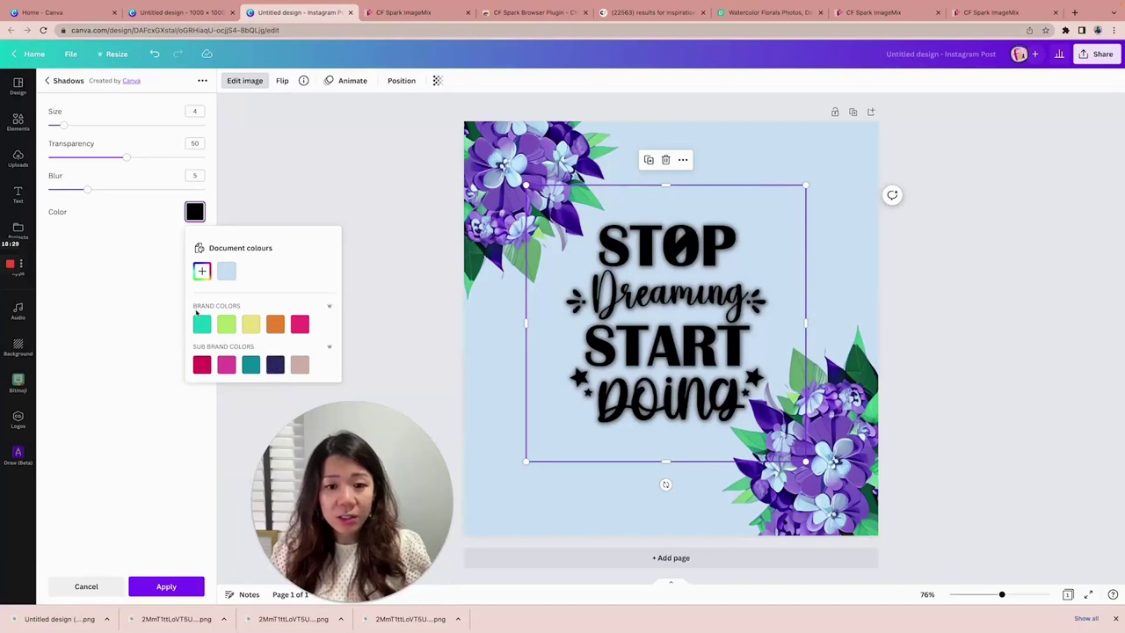
{"action": "scroll", "coordinate": [264, 334], "scroll_direction": "down", "scroll_amount": 1}
{"action": "left_click", "coordinate": [276, 346]}
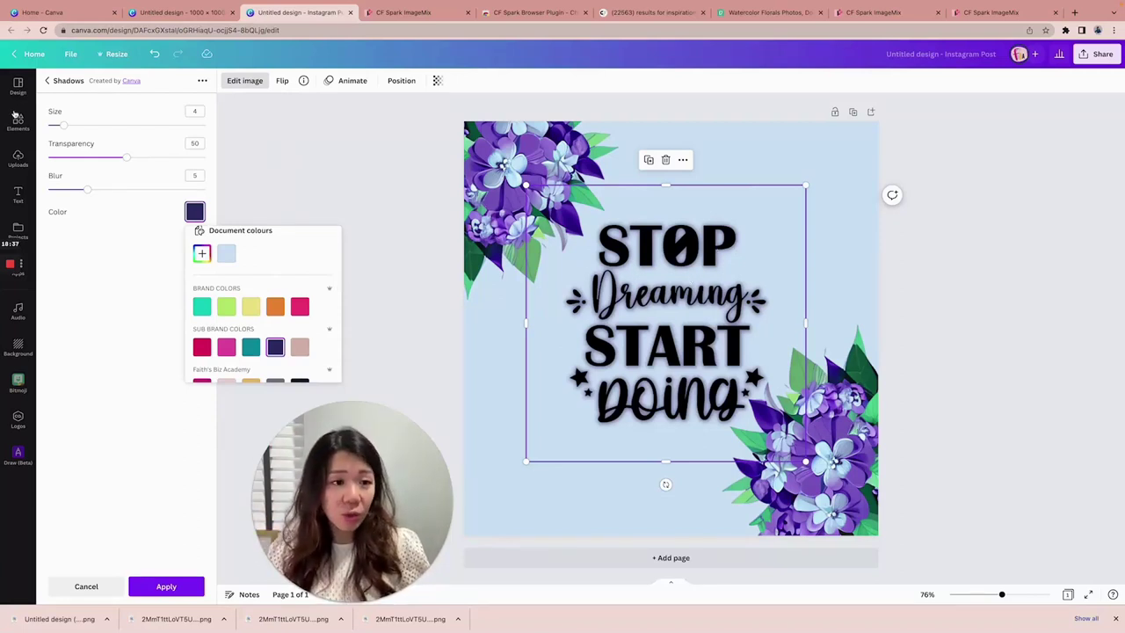
{"action": "left_click_drag", "start_coordinate": [63, 124], "coordinate": [68, 125]}
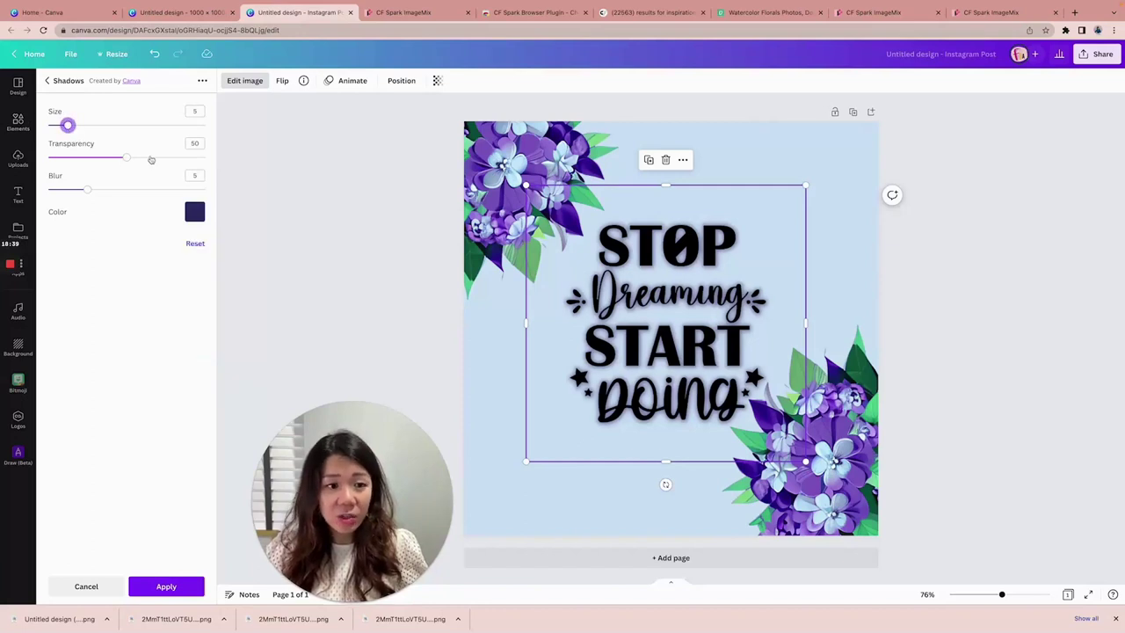
{"action": "left_click_drag", "start_coordinate": [126, 157], "coordinate": [87, 191]}
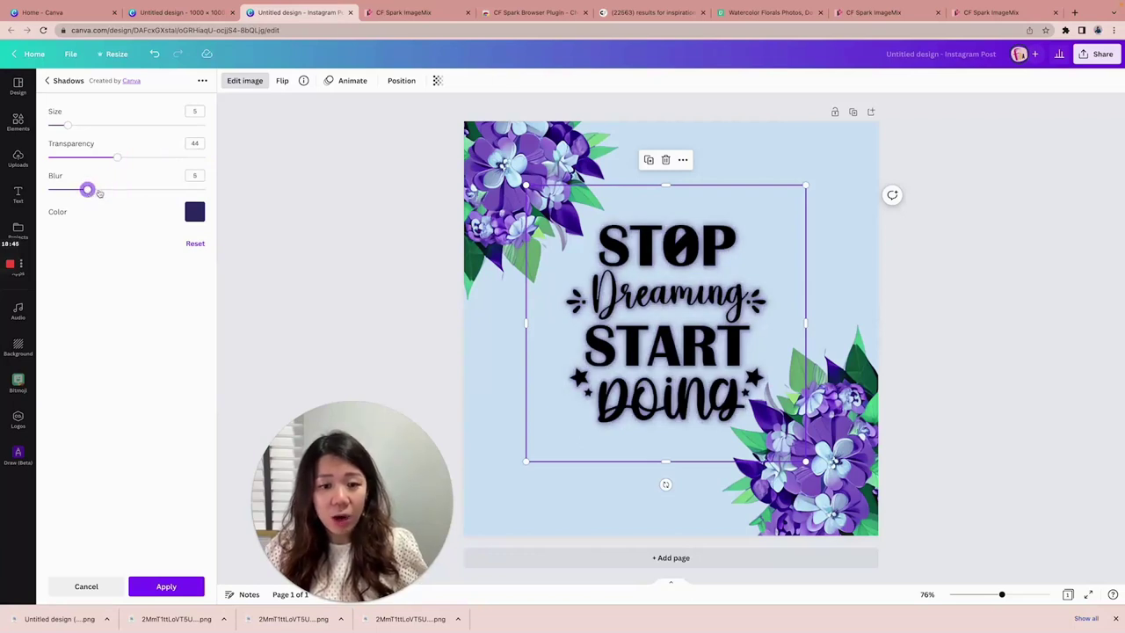
{"action": "left_click", "coordinate": [167, 586]}
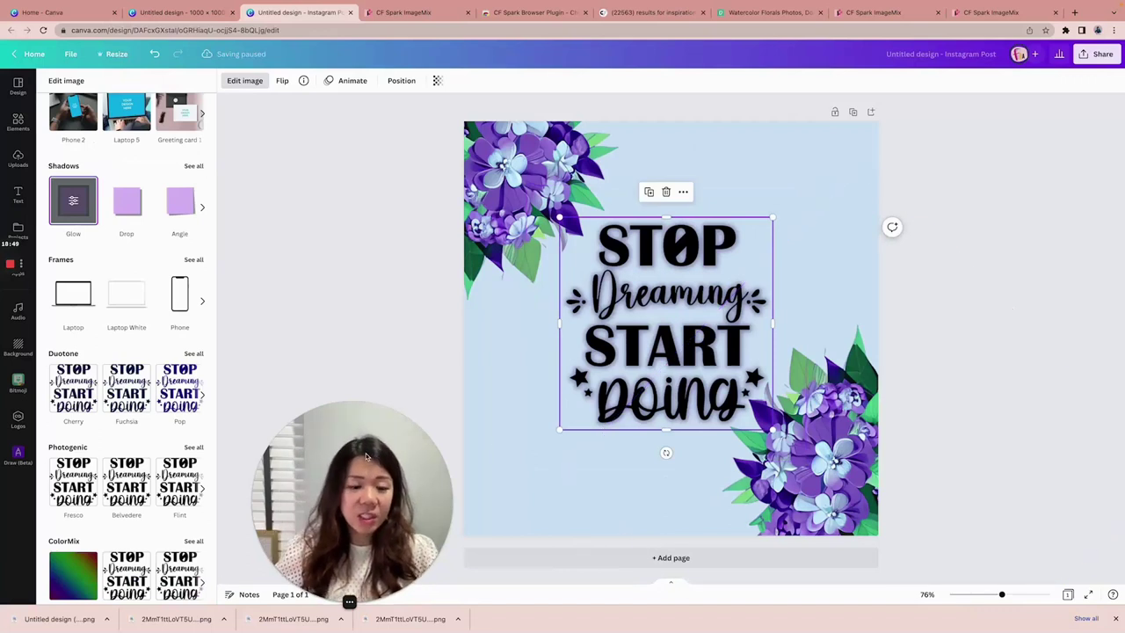
{"action": "left_click_drag", "start_coordinate": [367, 456], "coordinate": [340, 260]}
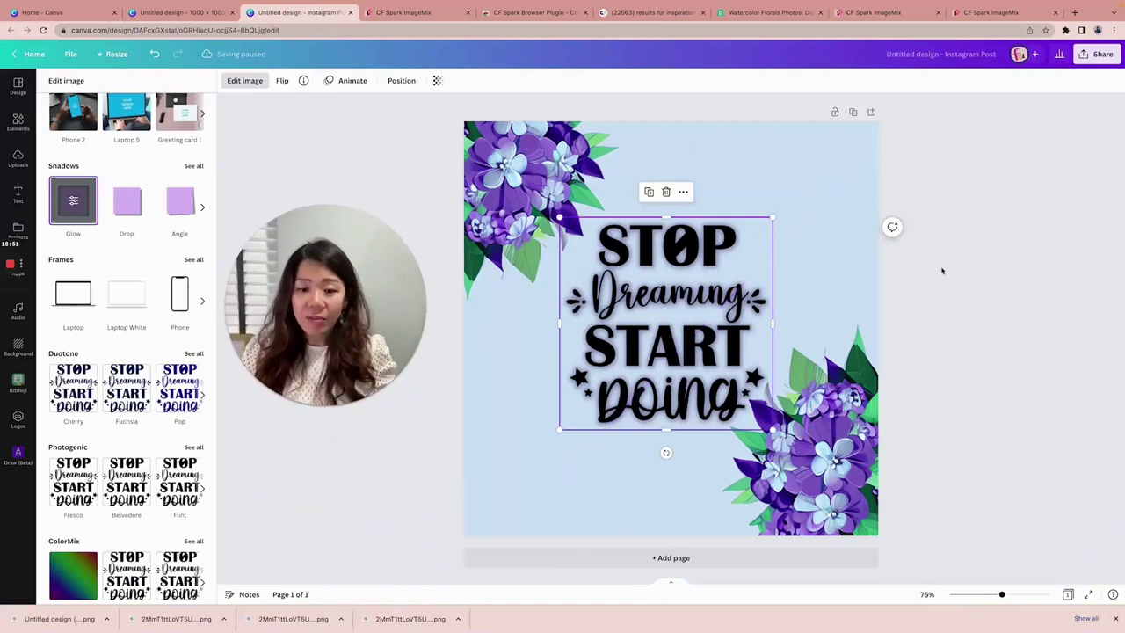
{"action": "key", "text": "Escape"}
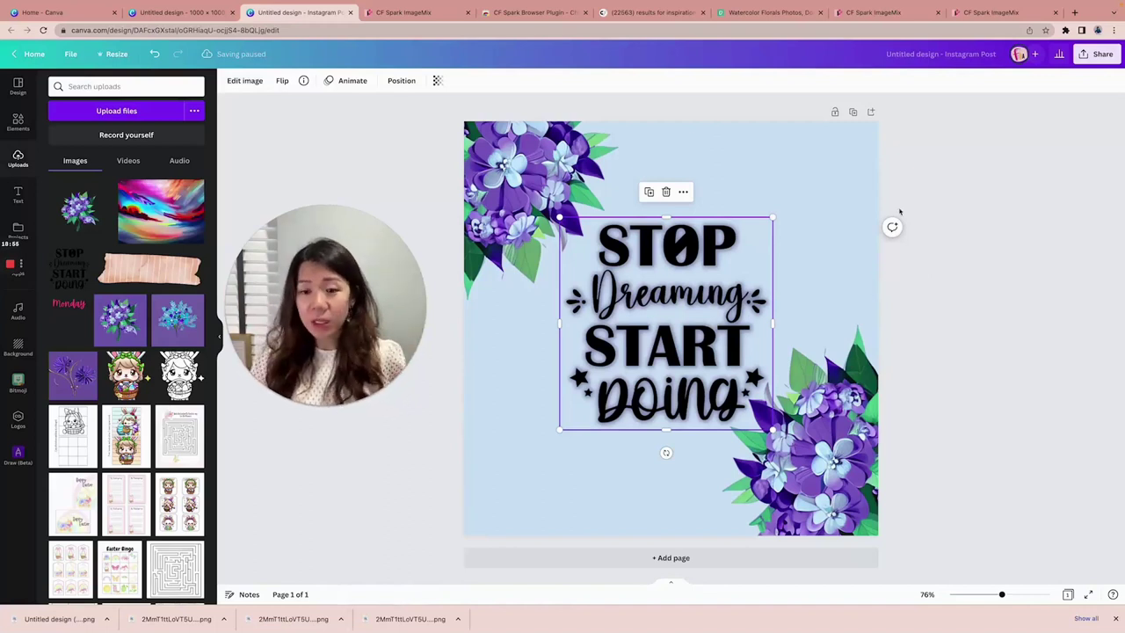
{"action": "left_click", "coordinate": [937, 179]}
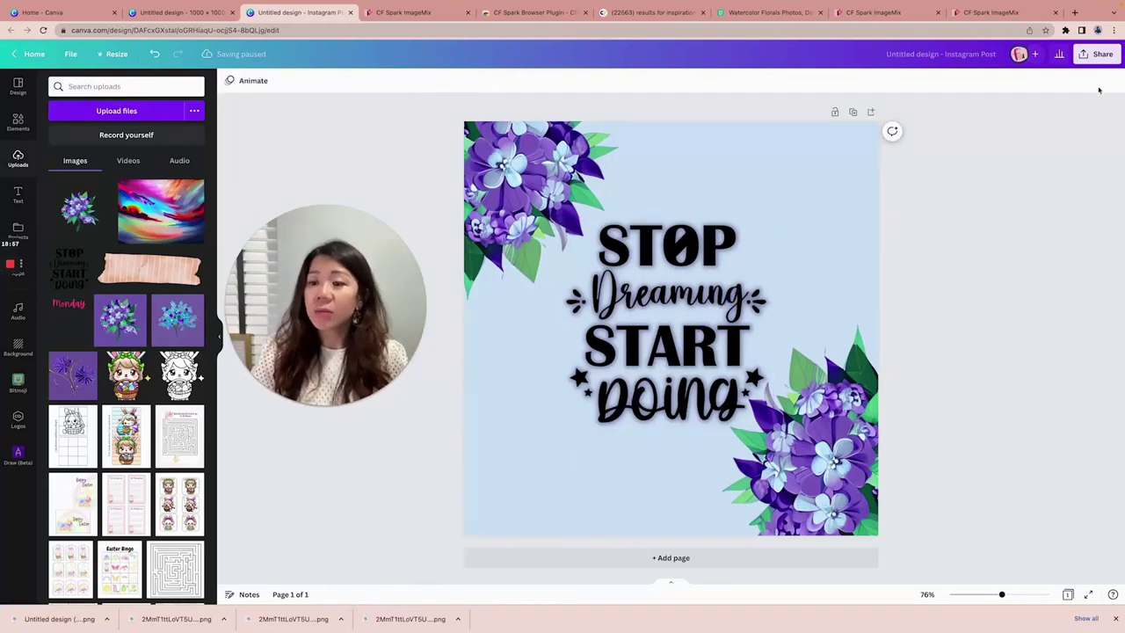
Download the finished Instagram Post design as a PNG at 1,080 × 1,080 px
{"action": "left_click", "coordinate": [1089, 59]}
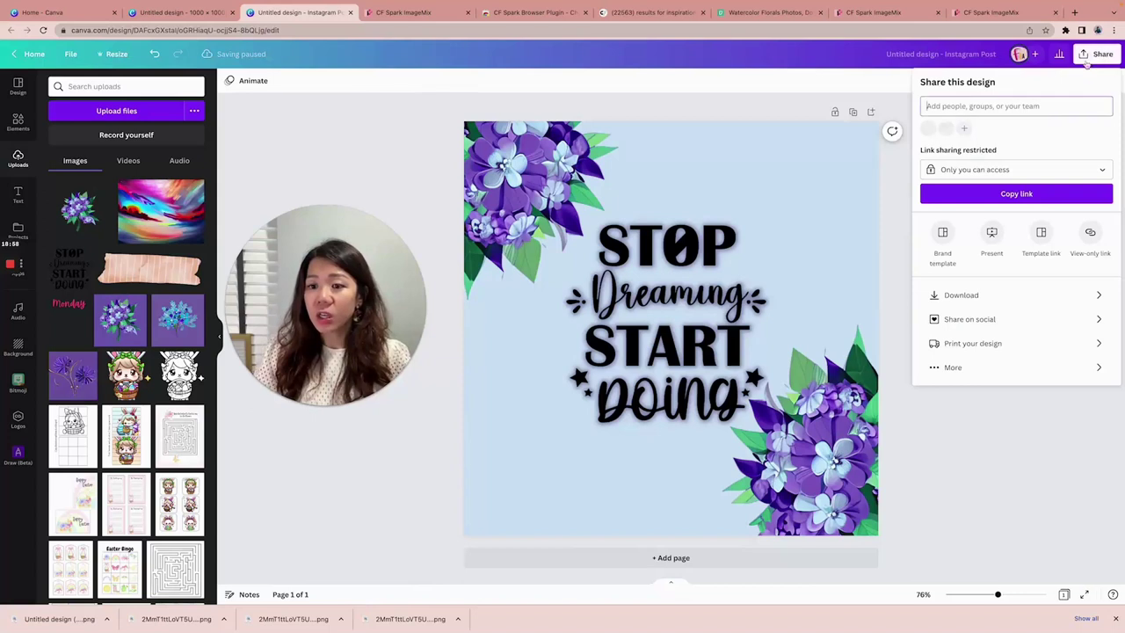
{"action": "left_click", "coordinate": [996, 299]}
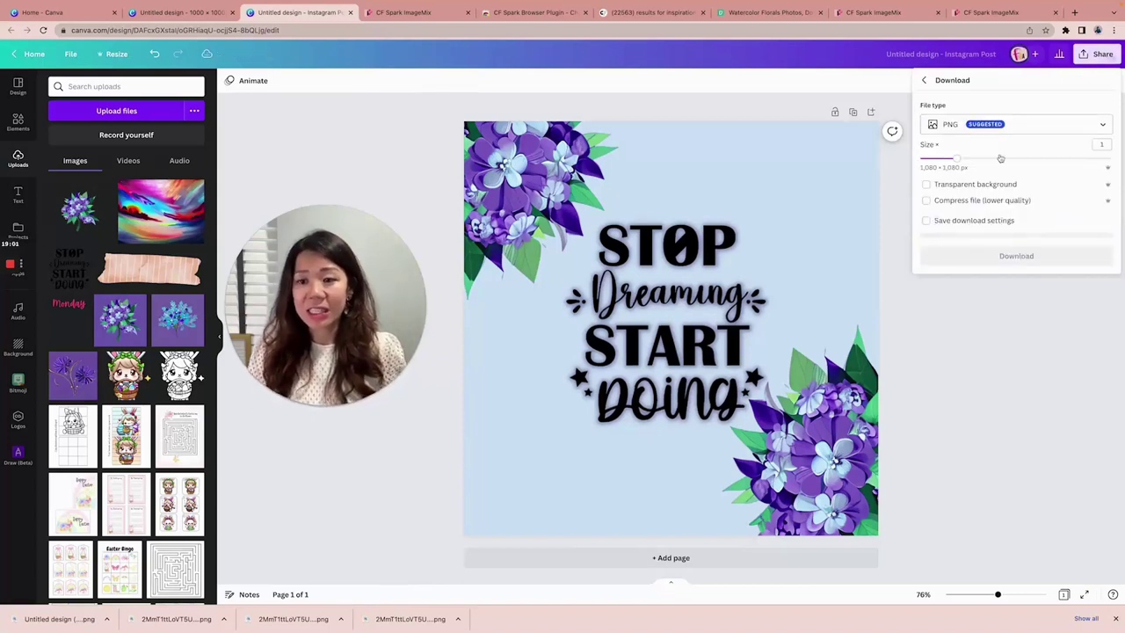
{"action": "left_click", "coordinate": [1007, 255]}
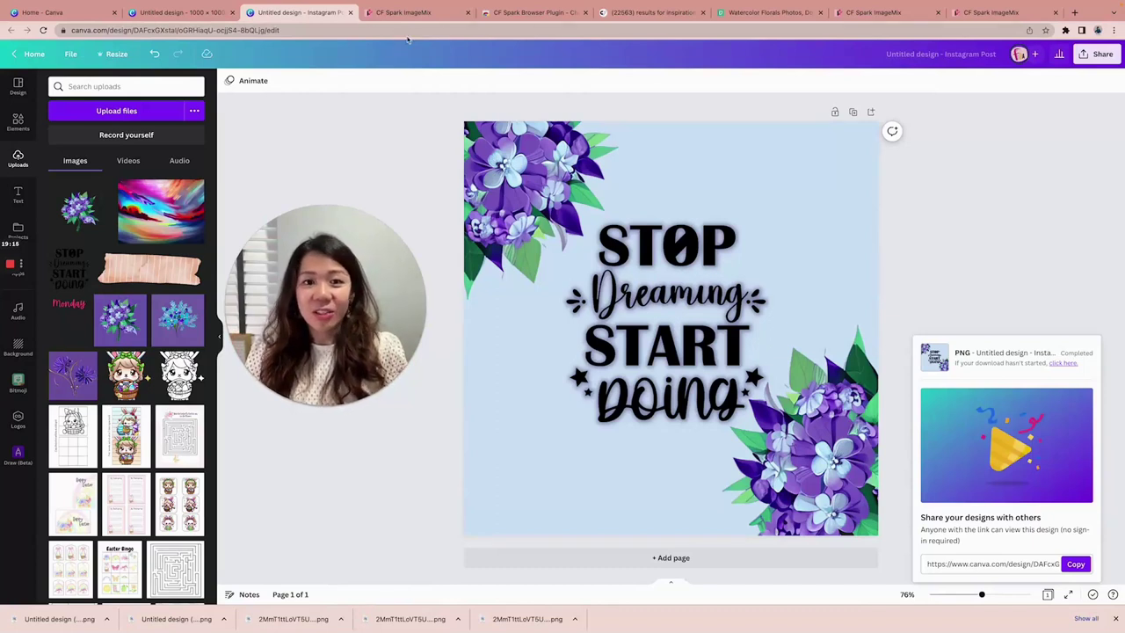
View the CF Spark Browser Plugin page in the Chrome Web Store and return to the 1000 × 1000 px bouquet design in Canva
{"action": "left_click", "coordinate": [538, 13]}
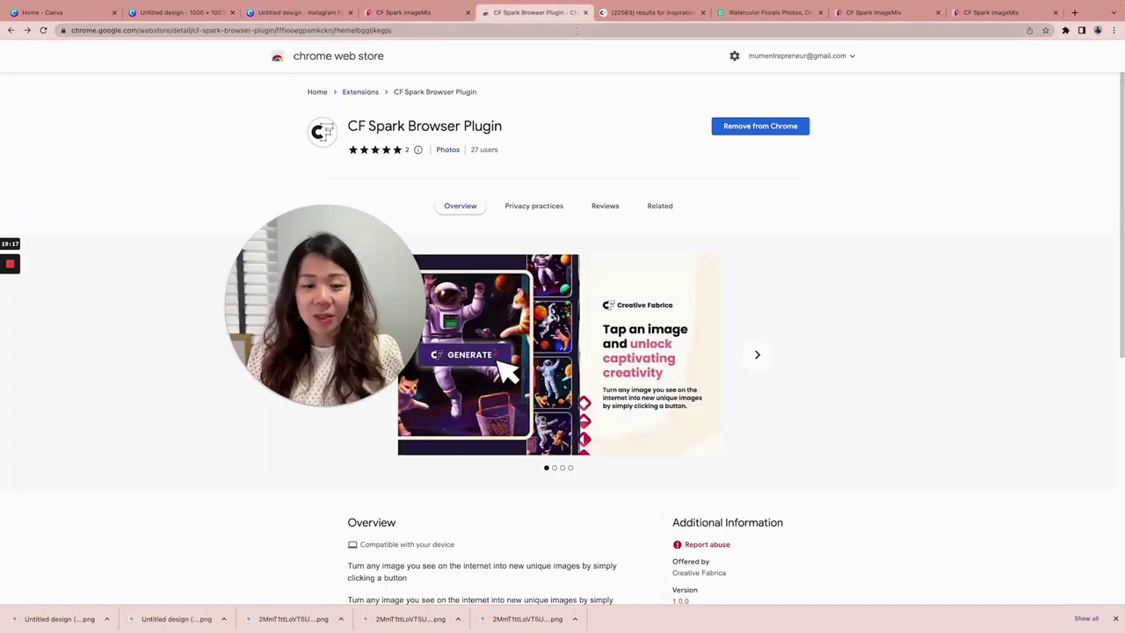
{"action": "left_click_drag", "start_coordinate": [377, 275], "coordinate": [264, 394]}
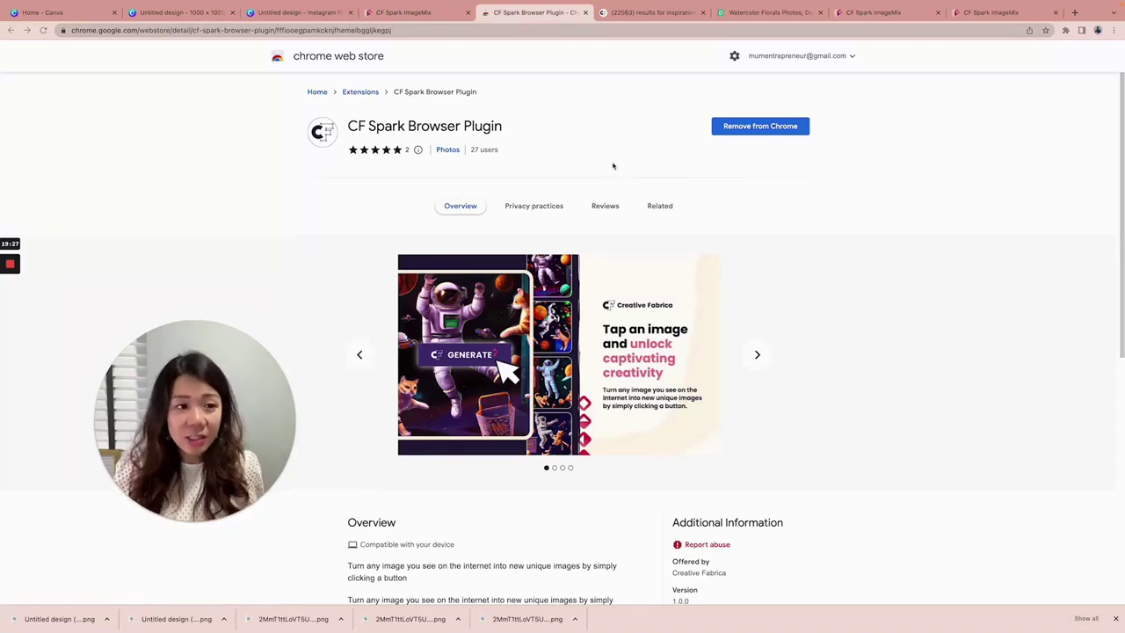
{"action": "left_click", "coordinate": [70, 14]}
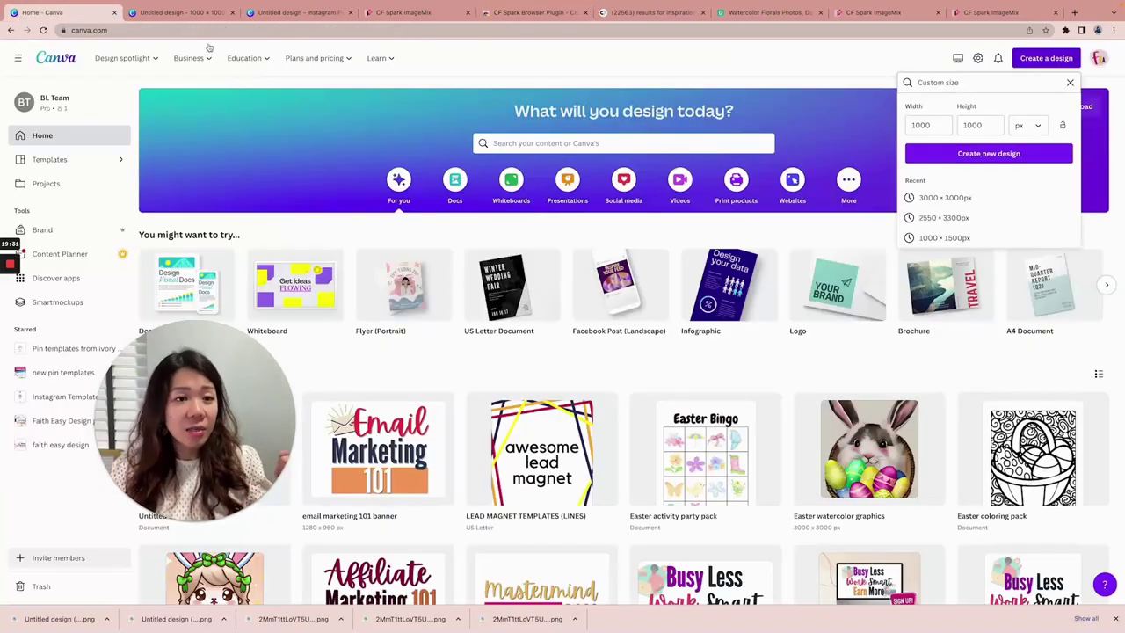
{"action": "left_click", "coordinate": [183, 12]}
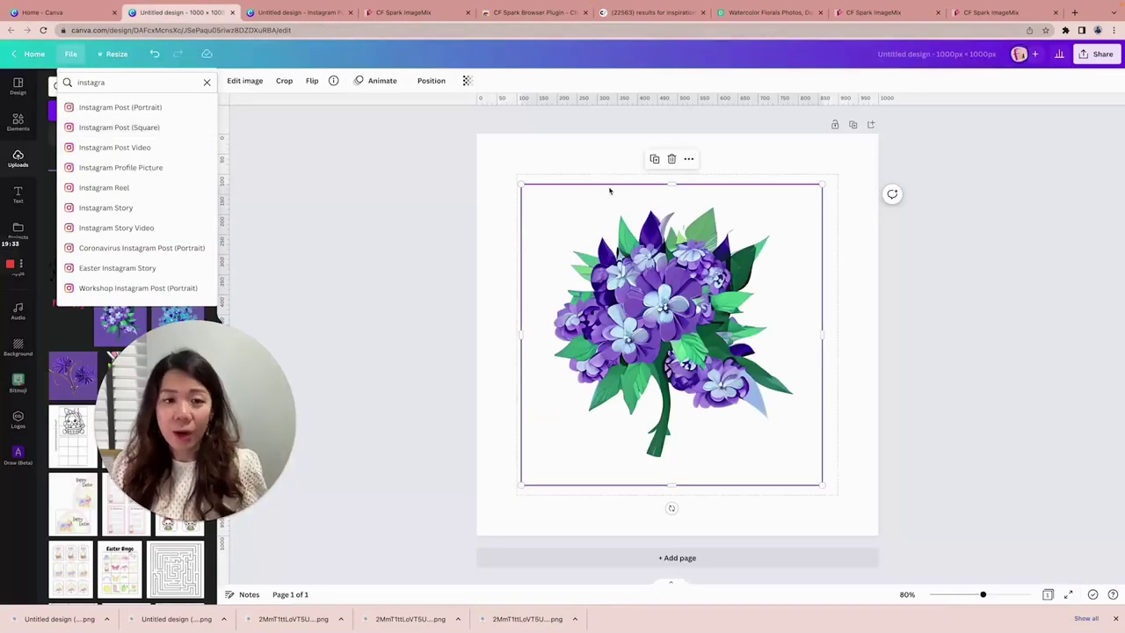